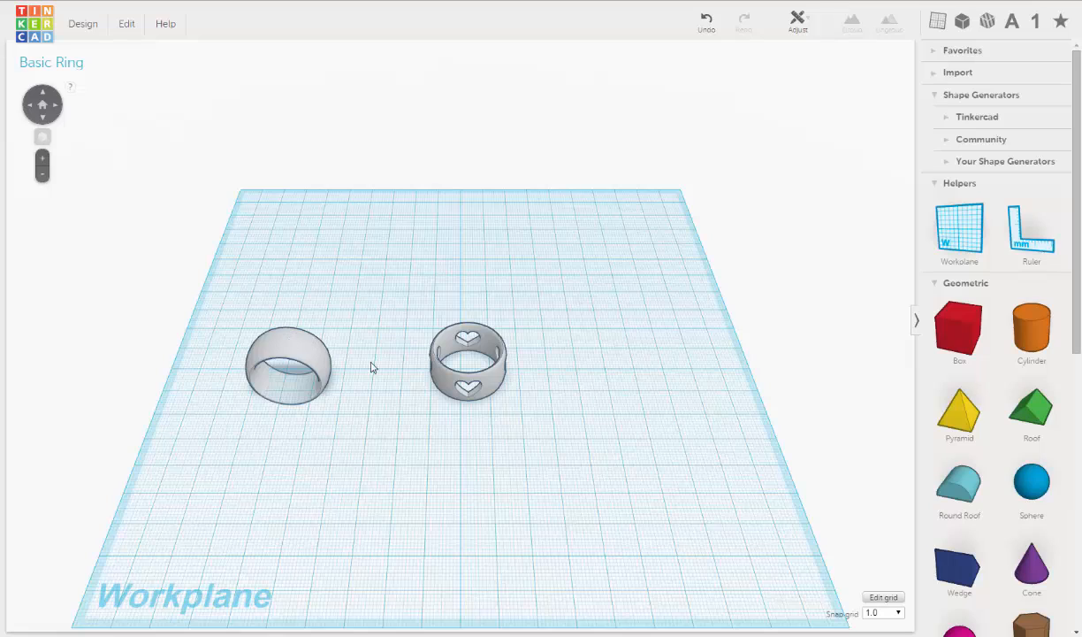
Step: Add the Trapezoid shape from the Community shape generators and position it behind the two rings
middle_click_drag(406, 370, 524, 379)
scroll(469, 377, "up", 3)
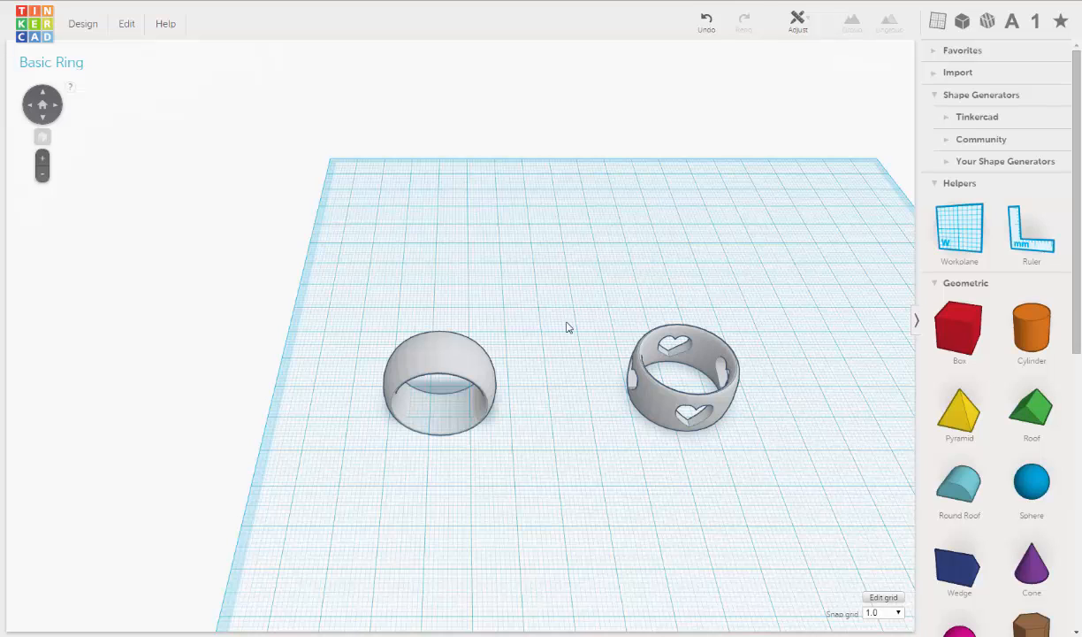
middle_click_drag(571, 366, 611, 338)
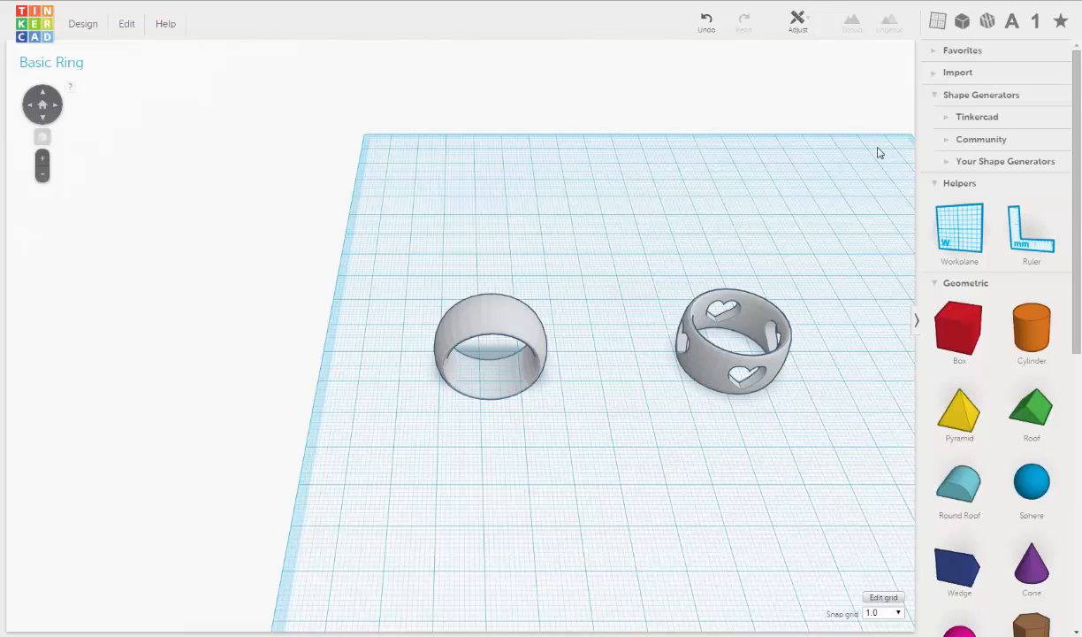
left_click(949, 140)
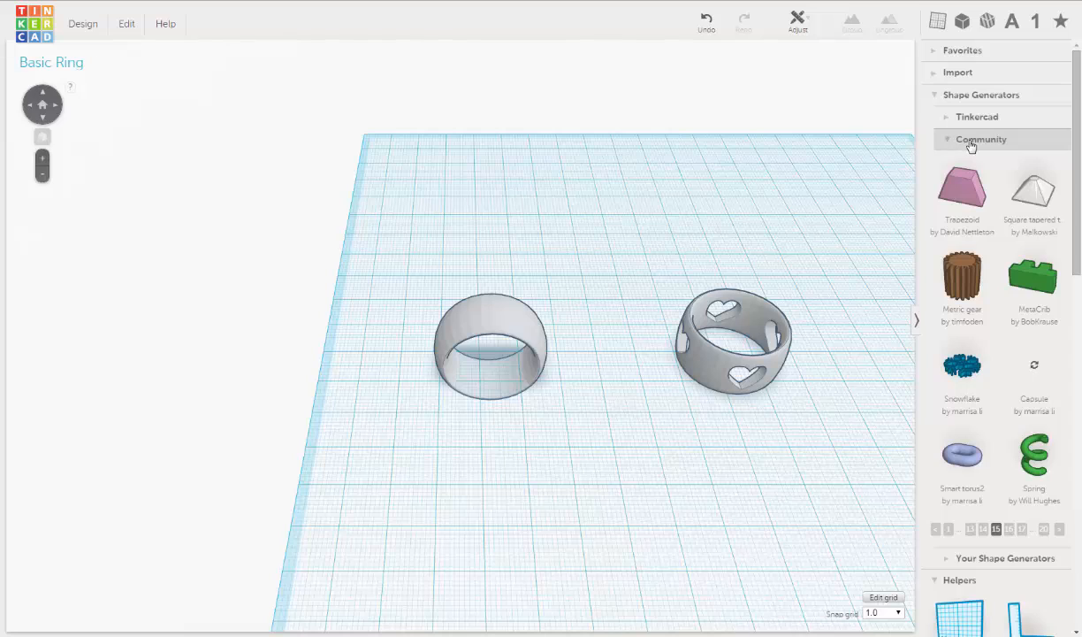
left_click(994, 529)
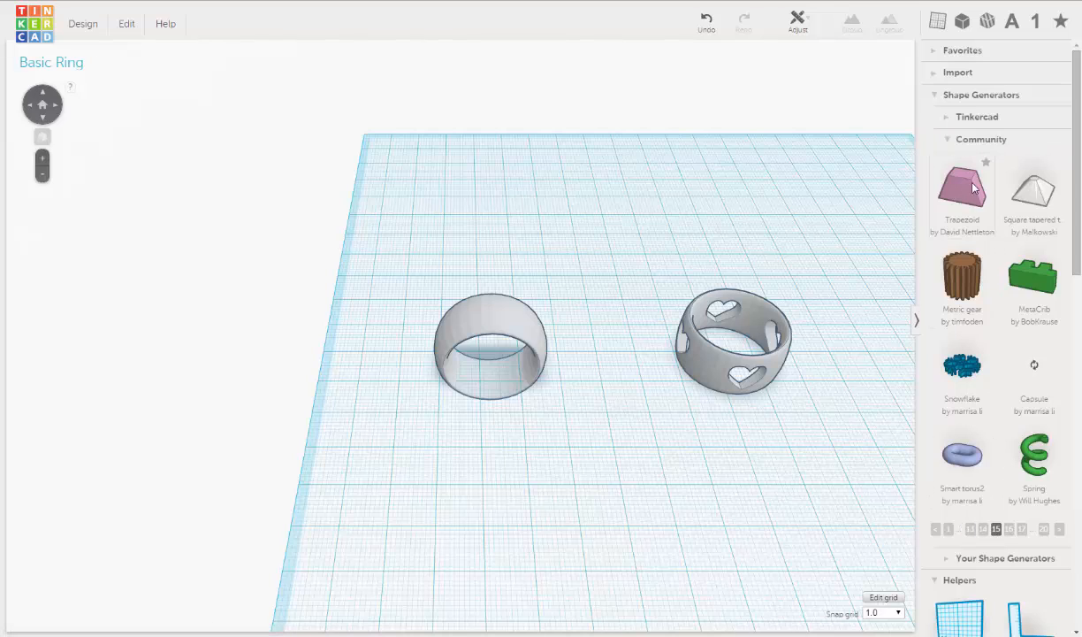
left_click_drag(971, 193, 276, 359)
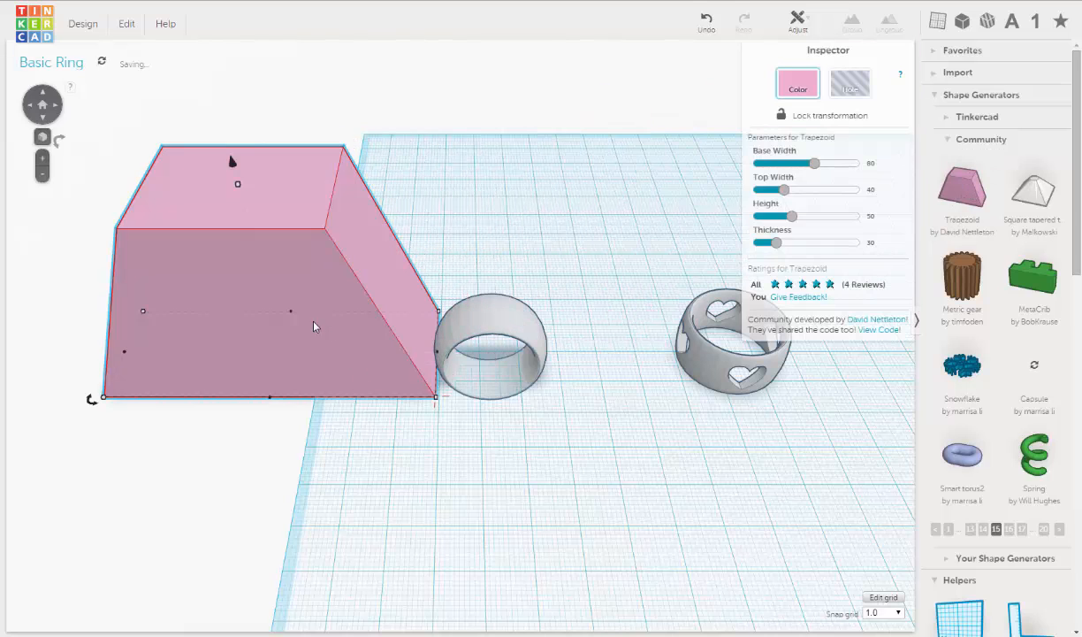
left_click_drag(433, 217, 654, 314)
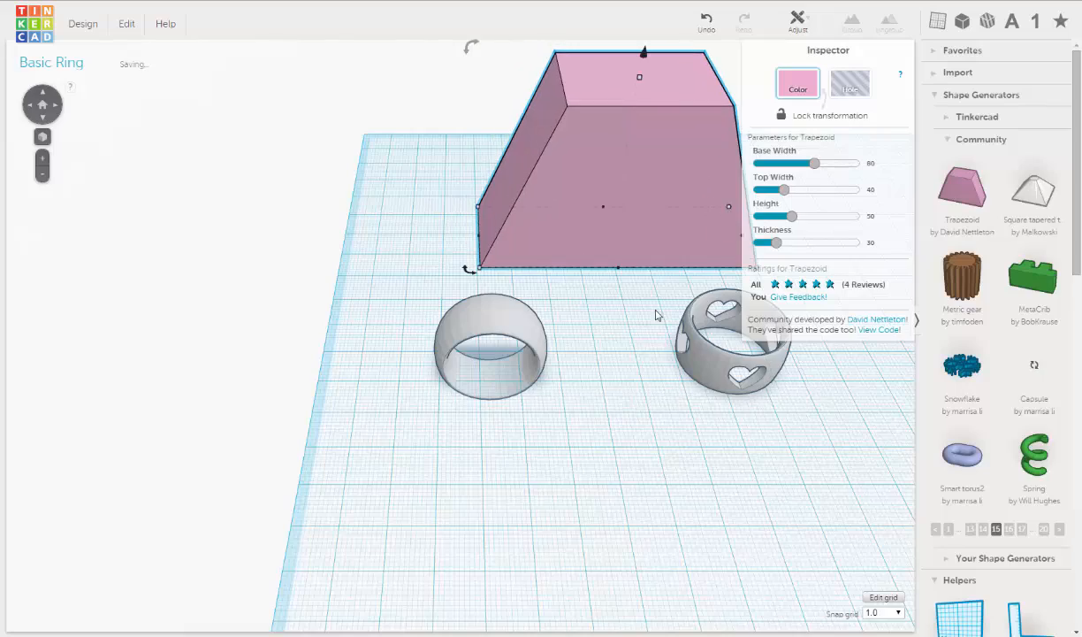
middle_click_drag(561, 394, 513, 438)
left_click_drag(524, 280, 609, 275)
scroll(561, 358, "up", 4)
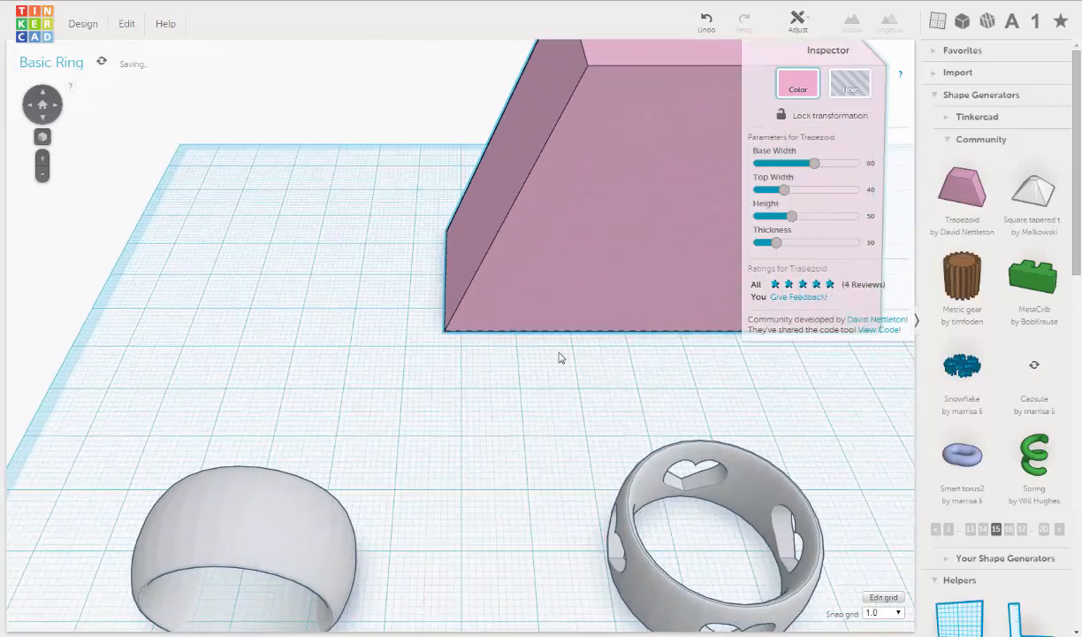
Step: Deselect the trapezoid and place a new workplane on its slanted side face nearest the plain ring
right_click_drag(517, 383, 532, 313)
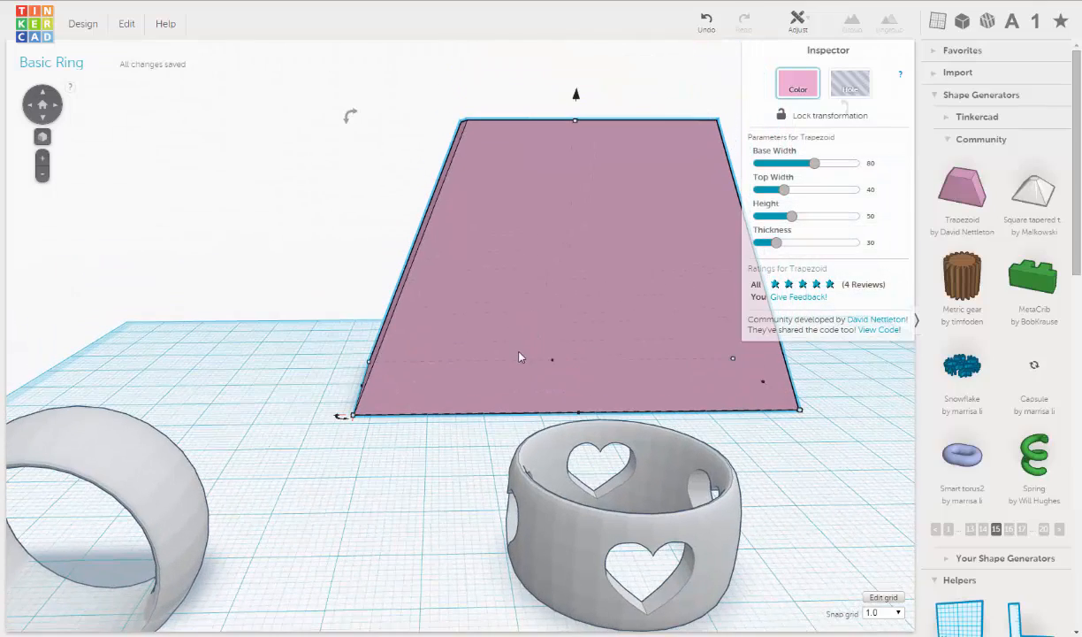
right_click_drag(470, 409, 485, 373)
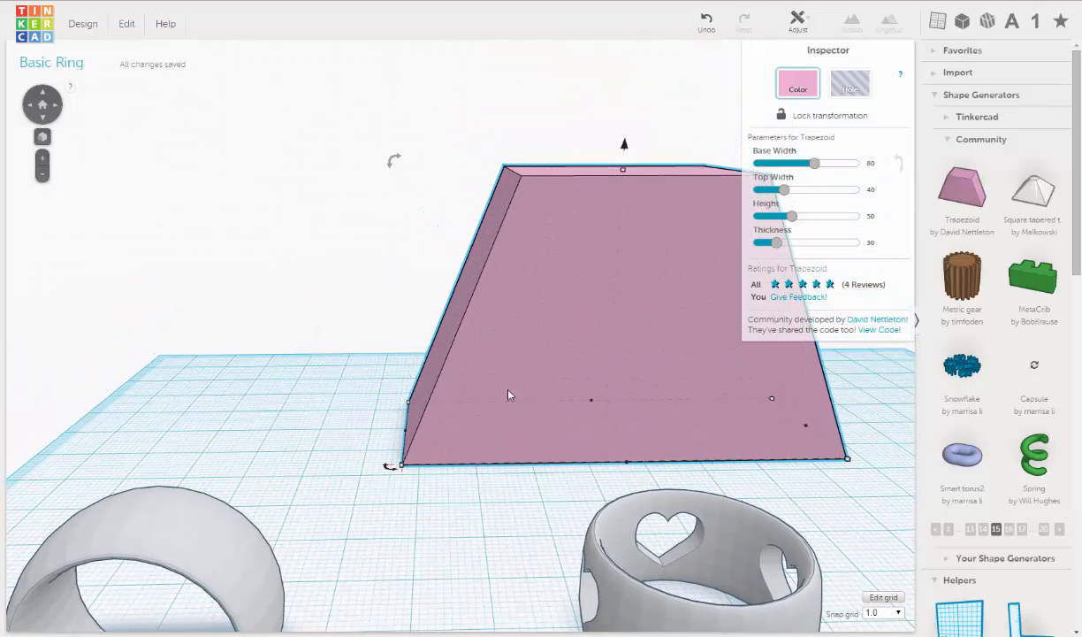
left_click(385, 221)
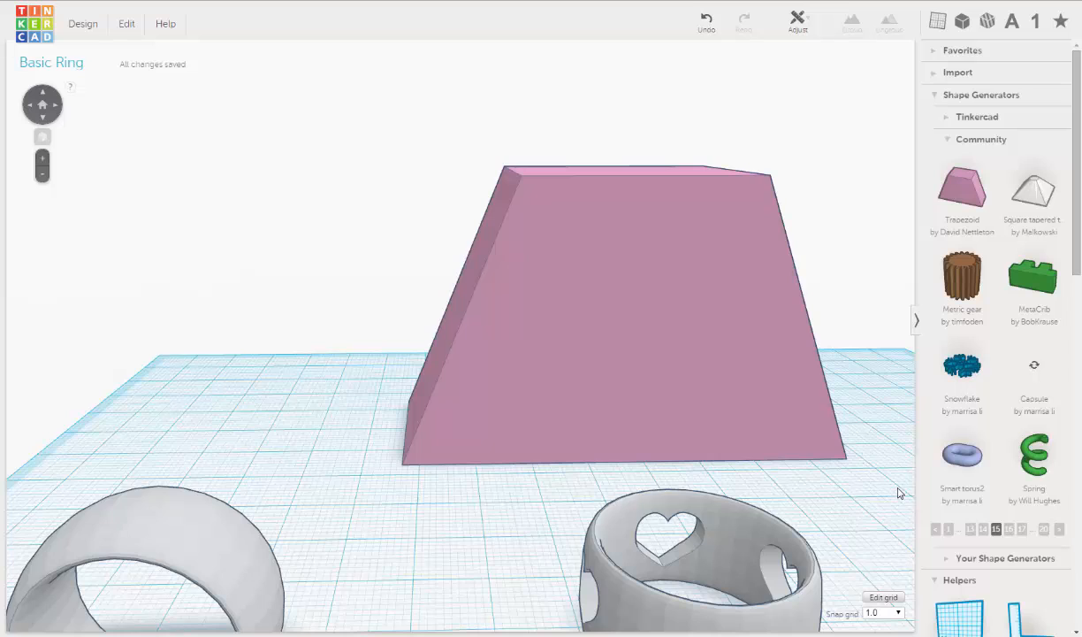
scroll(899, 490, "down", 4)
scroll(899, 488, "up", 2)
scroll(1035, 557, "down", 3)
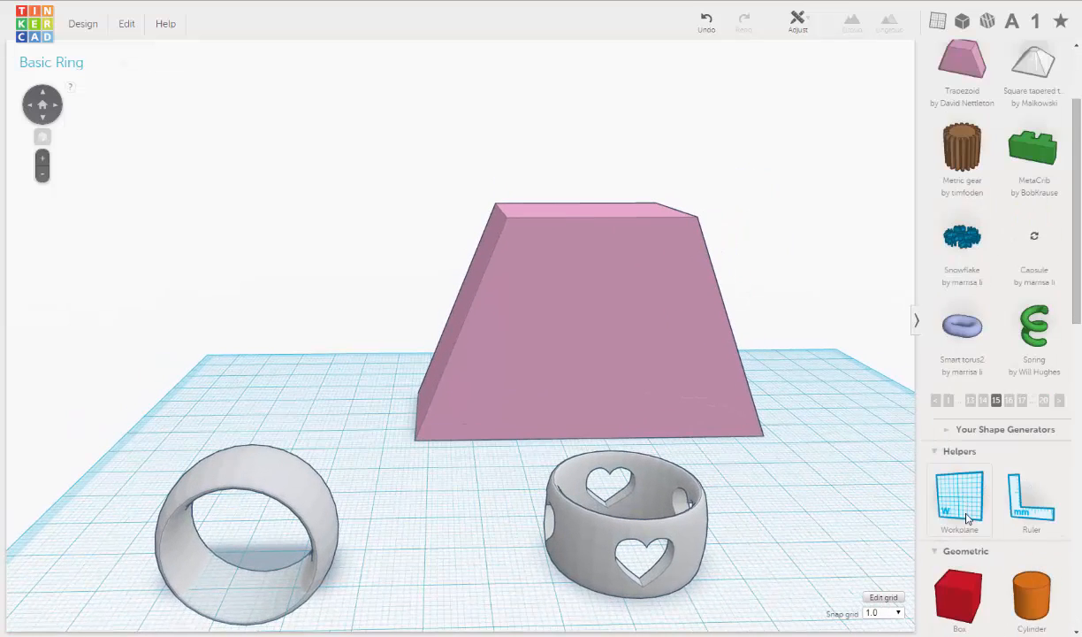
left_click_drag(955, 501, 468, 307)
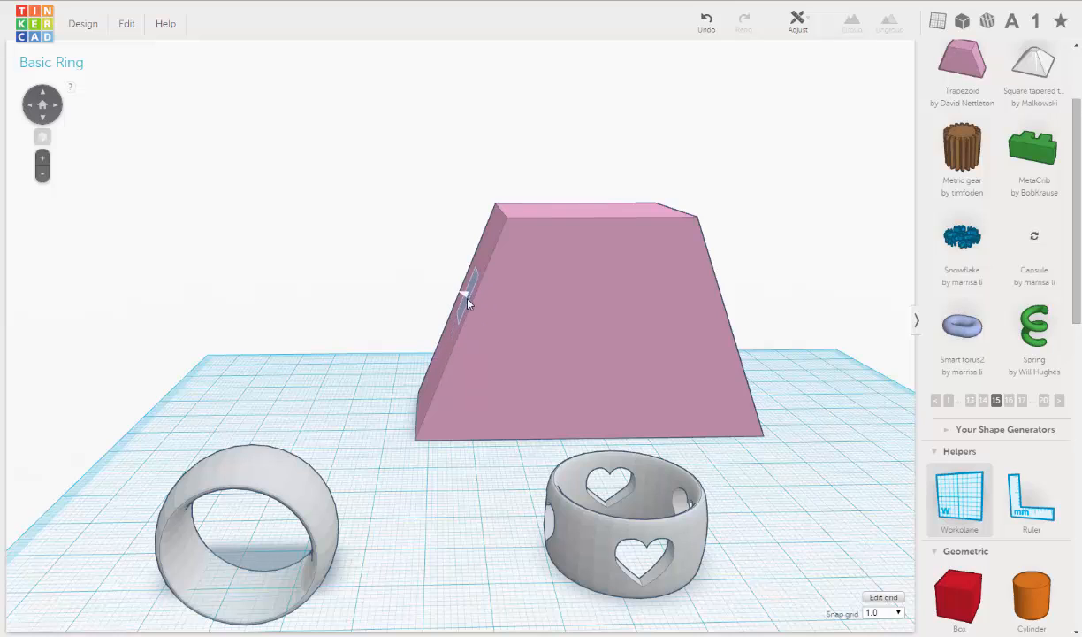
left_click_drag(460, 316, 459, 313)
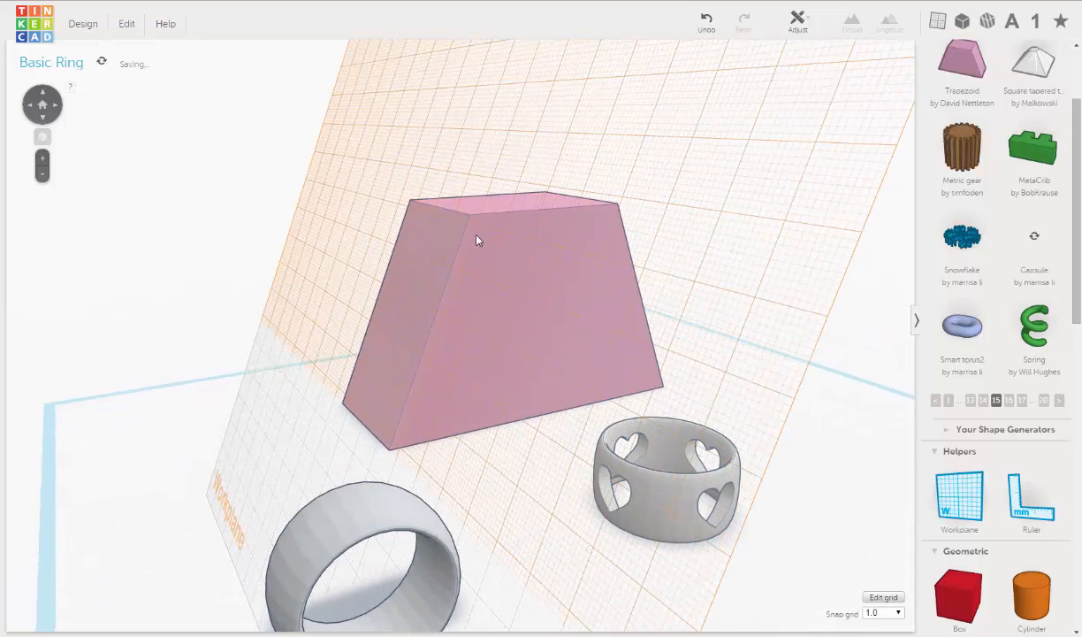
Step: Place a red box on the trapezoid's slanted face so that it sits flush with the tilted workplane
right_click_drag(470, 265, 456, 234)
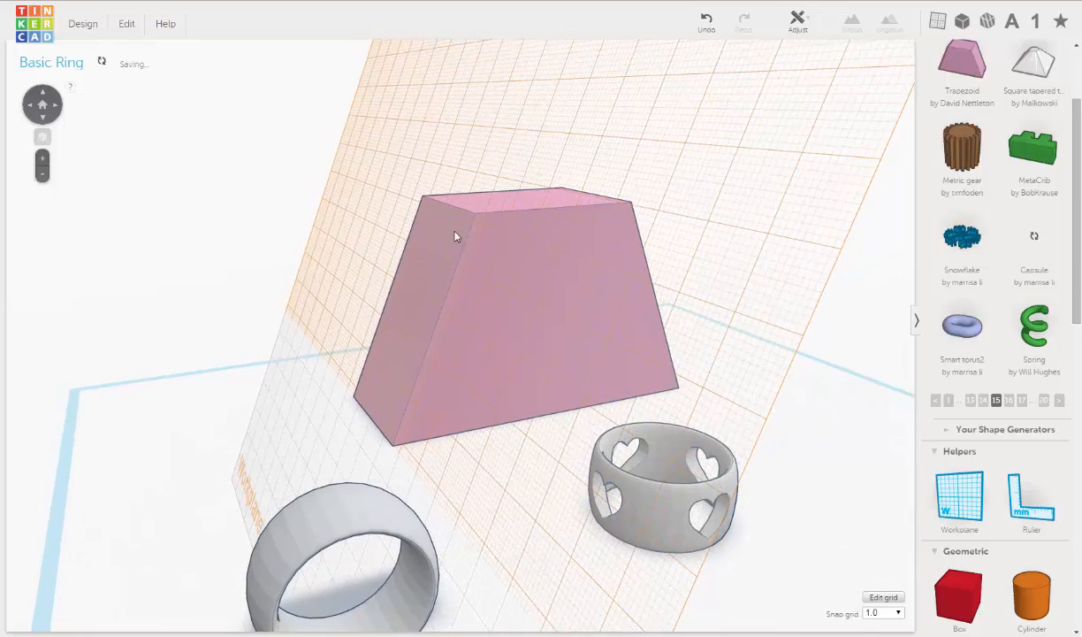
right_click_drag(484, 285, 445, 203)
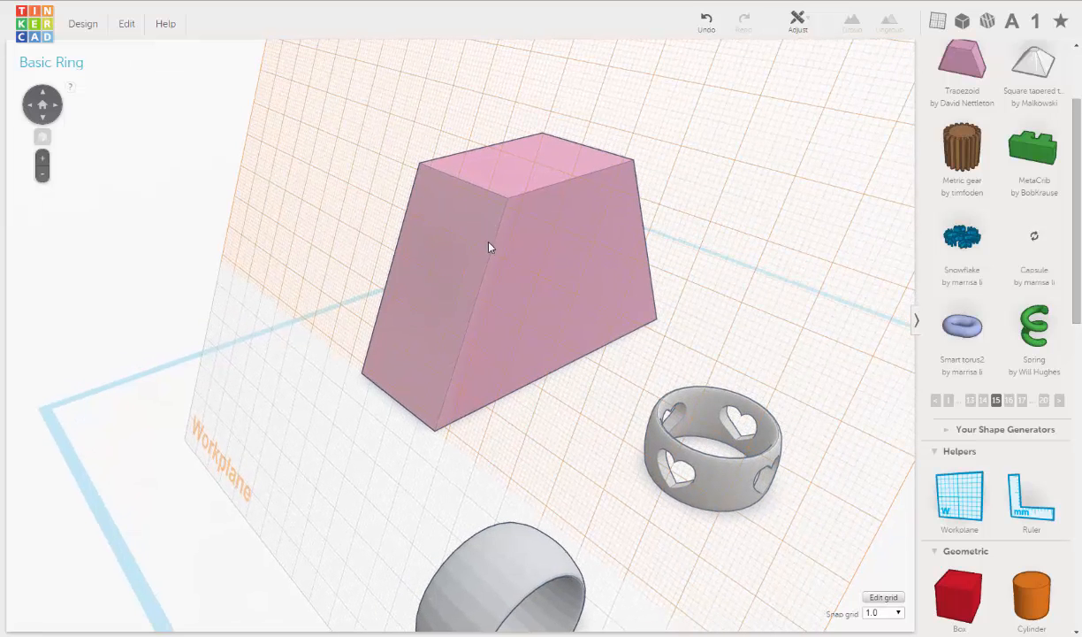
right_click_drag(518, 262, 565, 188)
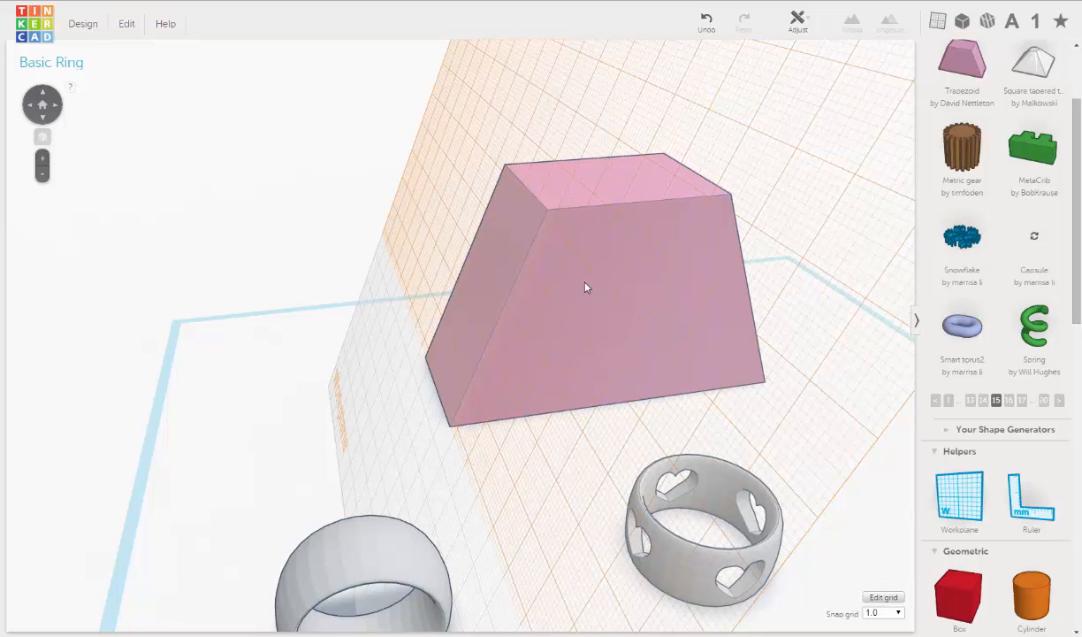
right_click_drag(584, 290, 571, 253)
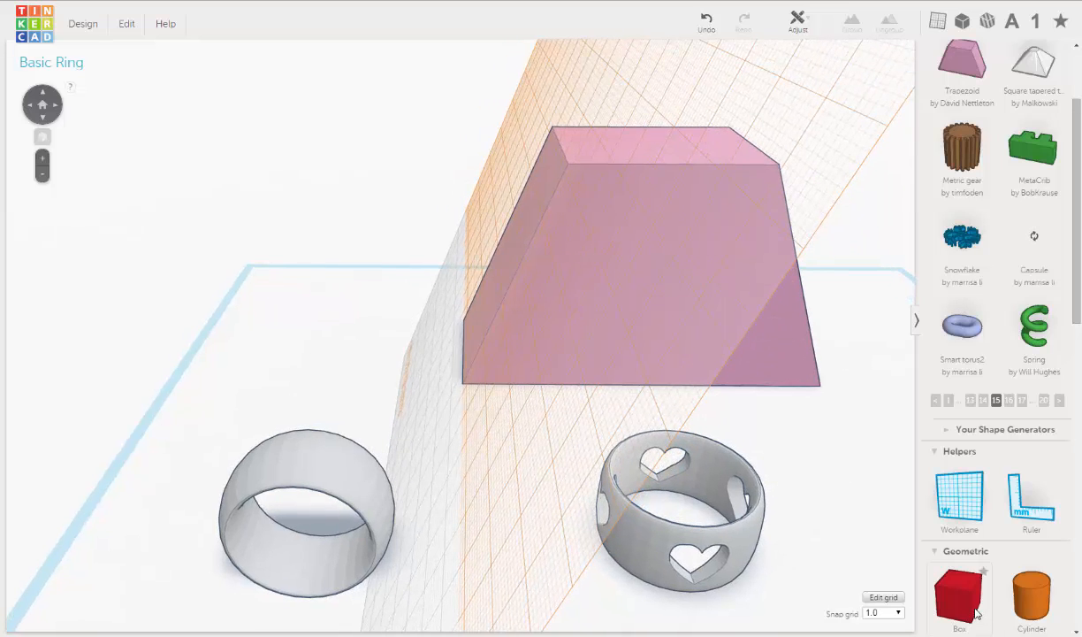
left_click_drag(976, 612, 513, 272)
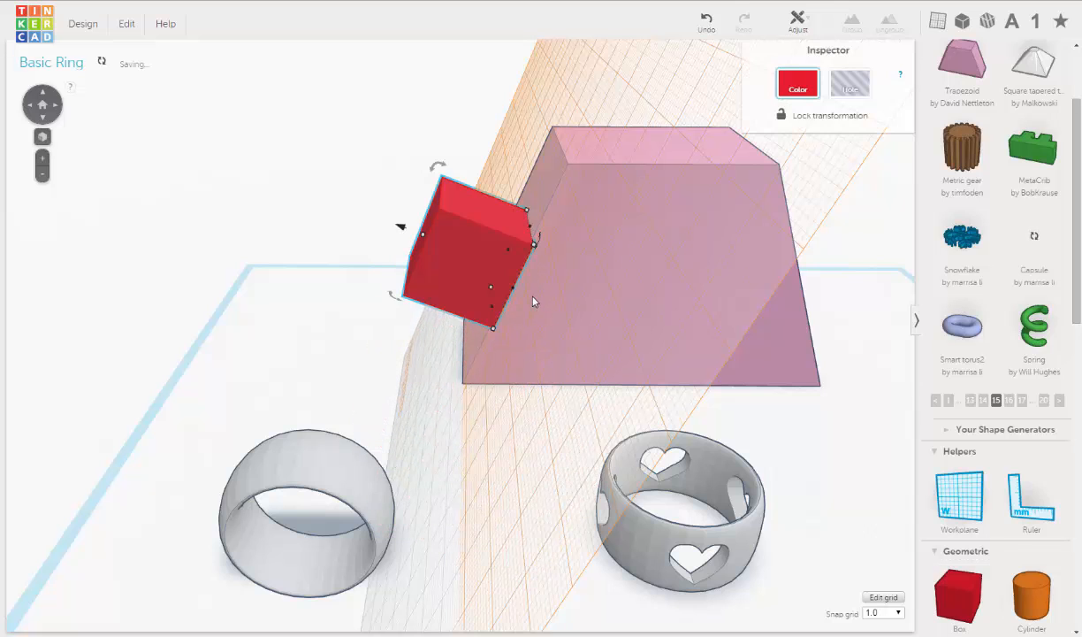
Step: Reduce the red box's height off the slanted face and lengthen it down the slope past the trapezoid's base
scroll(544, 268, "up", 3)
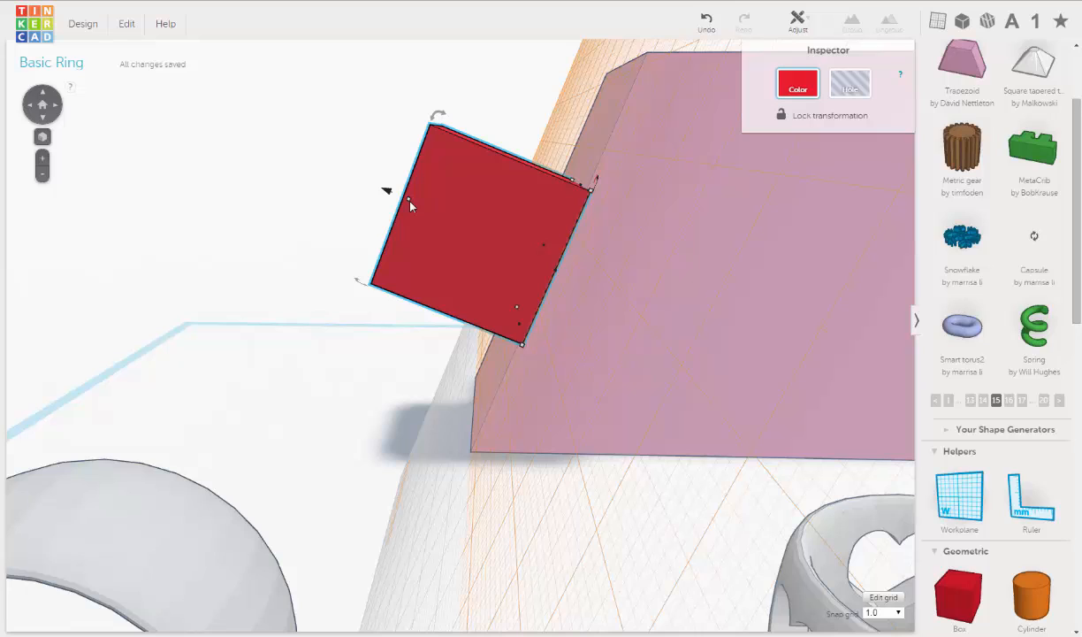
left_click_drag(409, 205, 456, 224)
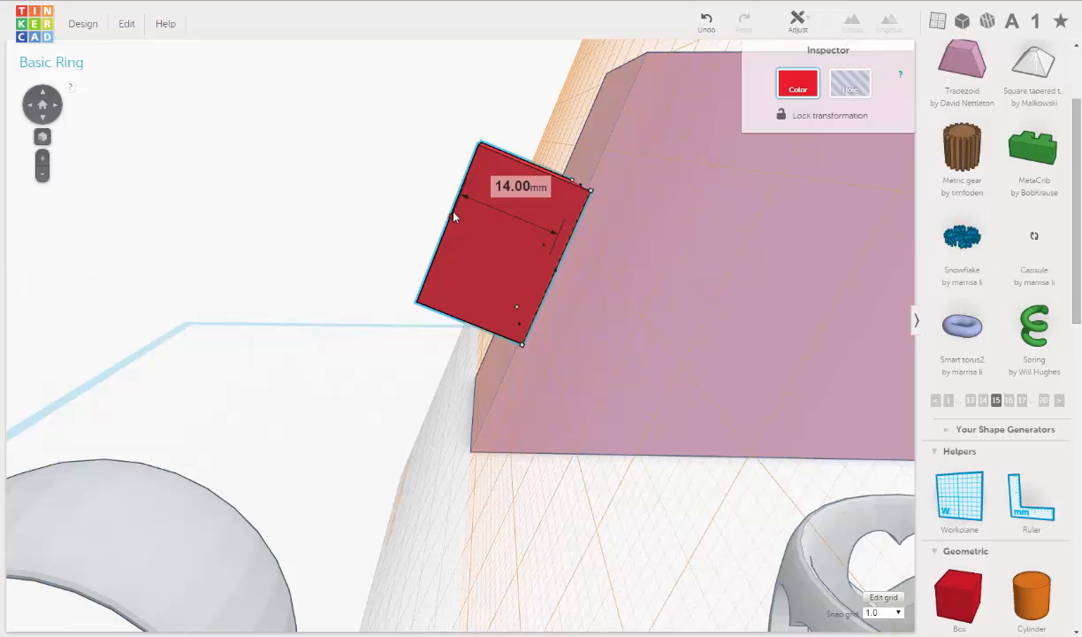
left_click_drag(452, 210, 449, 208)
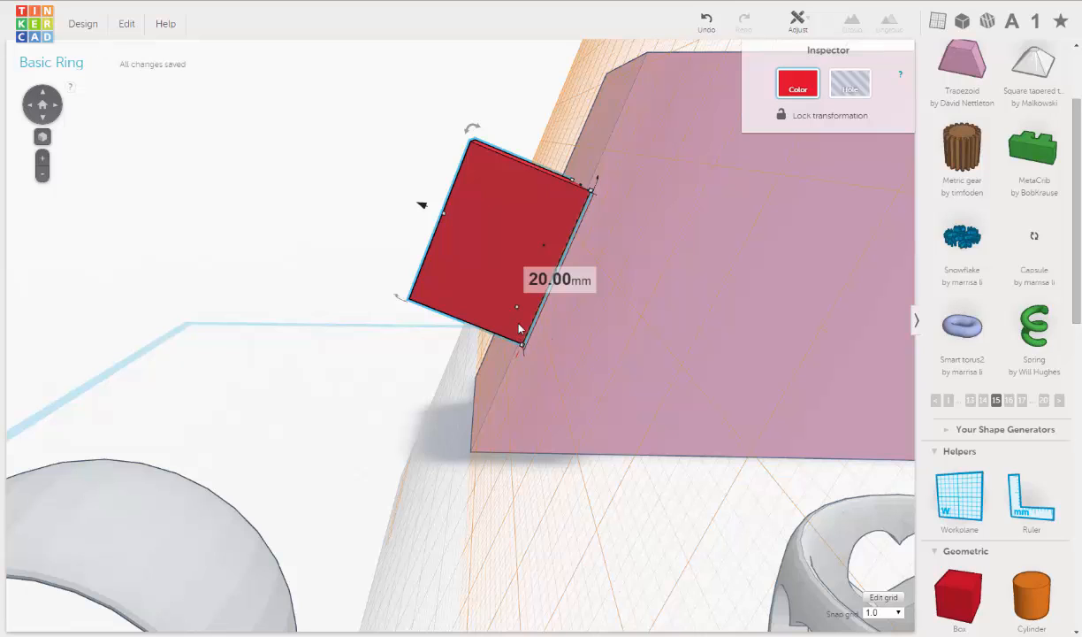
left_click_drag(520, 329, 438, 444)
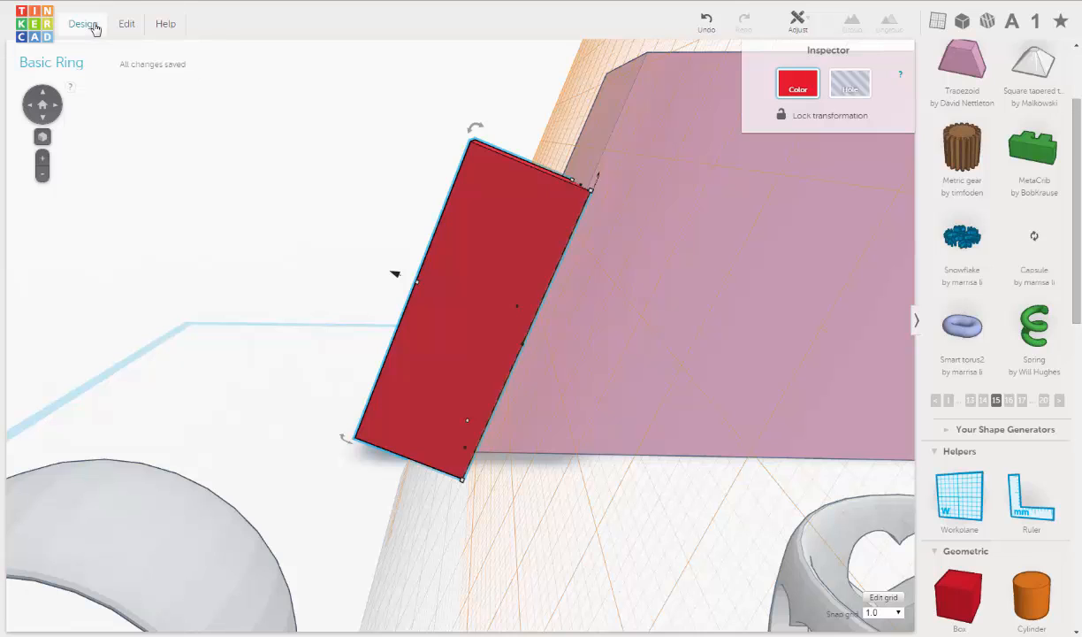
Step: Duplicate the tilted red box in place and return the workplane to the original horizontal base
left_click(125, 27)
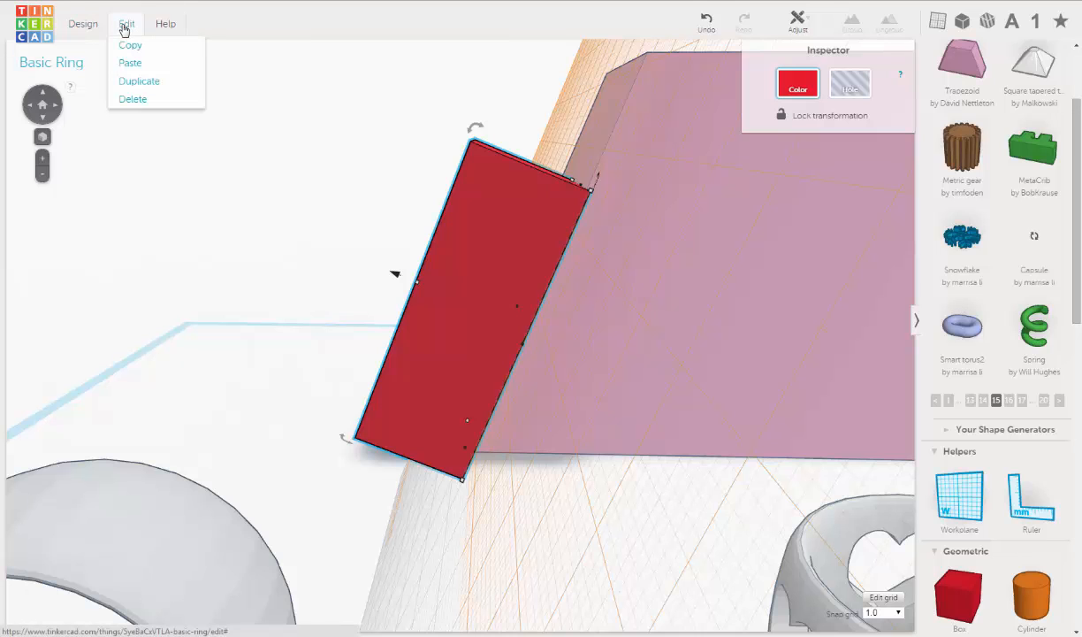
left_click(128, 84)
right_click_drag(473, 238, 473, 249)
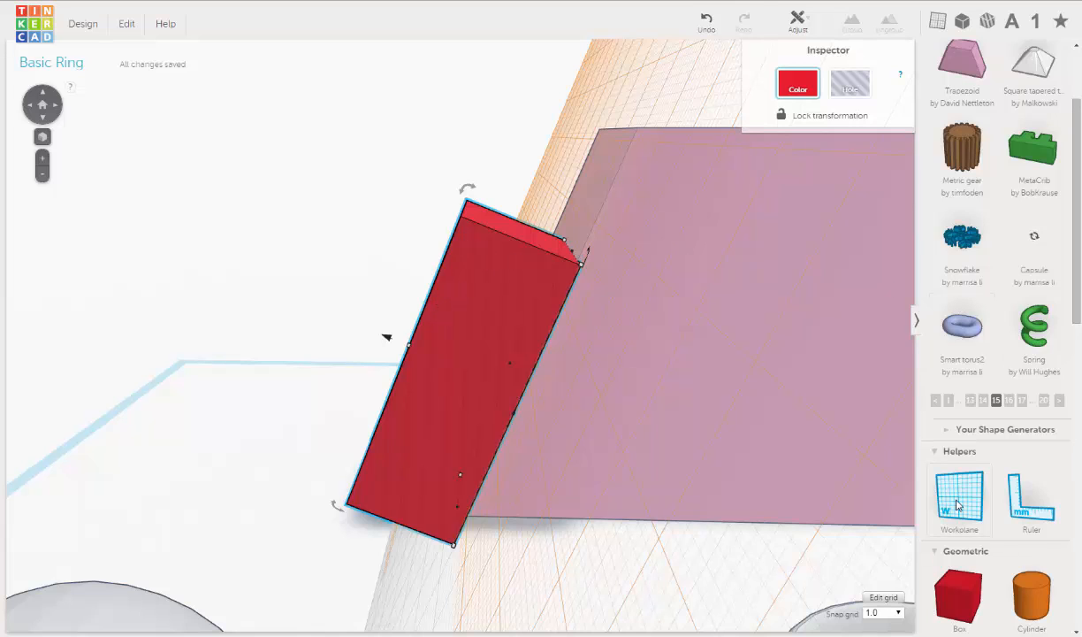
left_click_drag(956, 505, 693, 564)
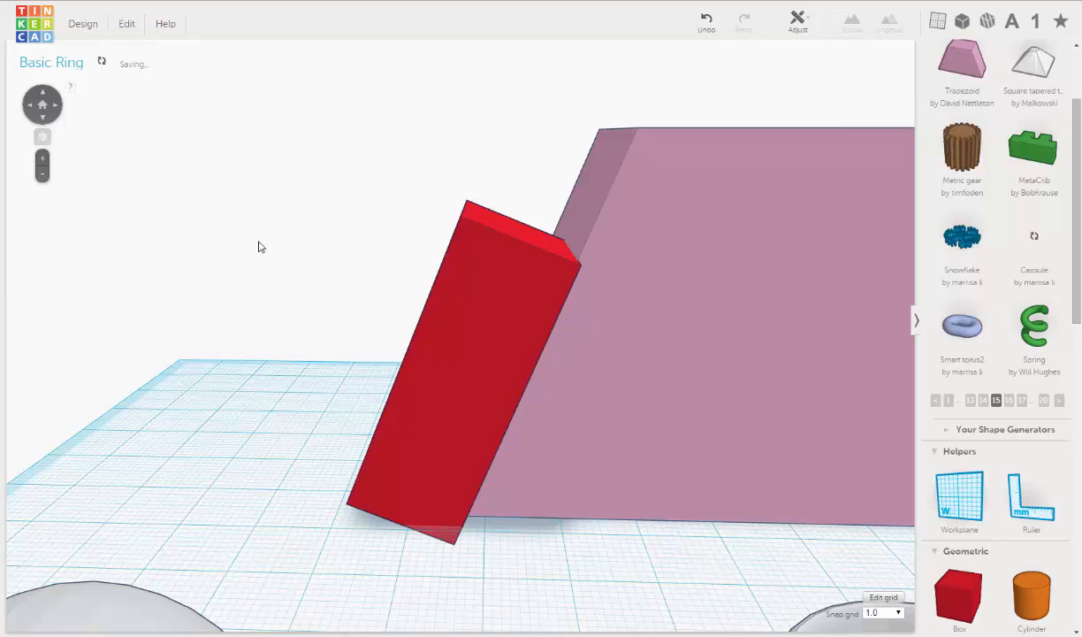
Step: Raise one of the two overlapping red boxes vertically until its lower end overlaps only the upper end of the other
left_click(482, 226)
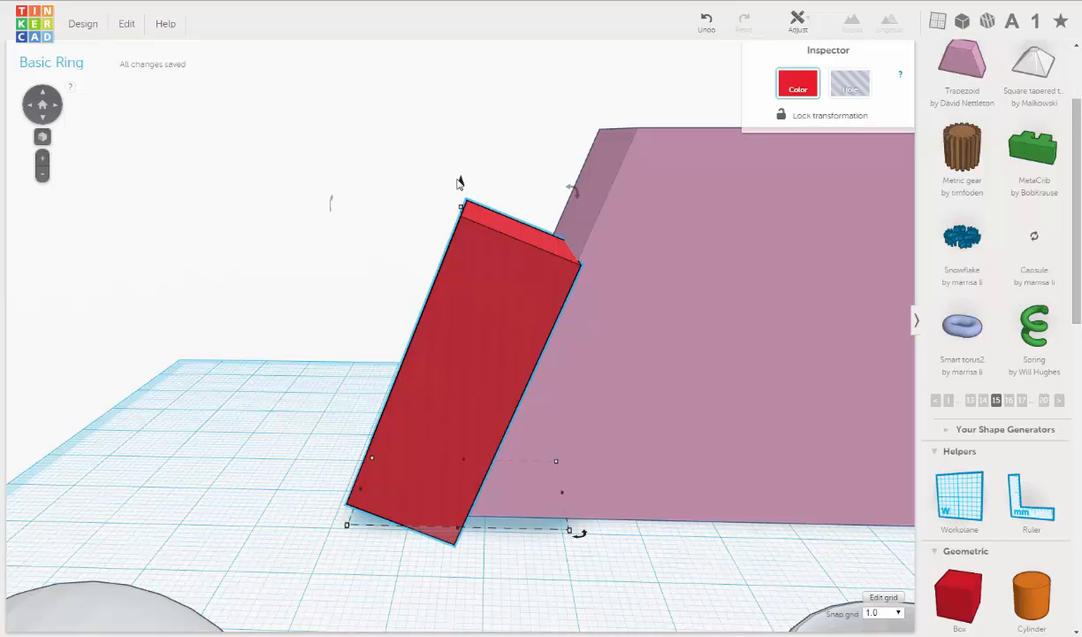
mouse_move(460, 187)
left_click_drag(463, 189, 502, 24)
scroll(509, 212, "down", 3)
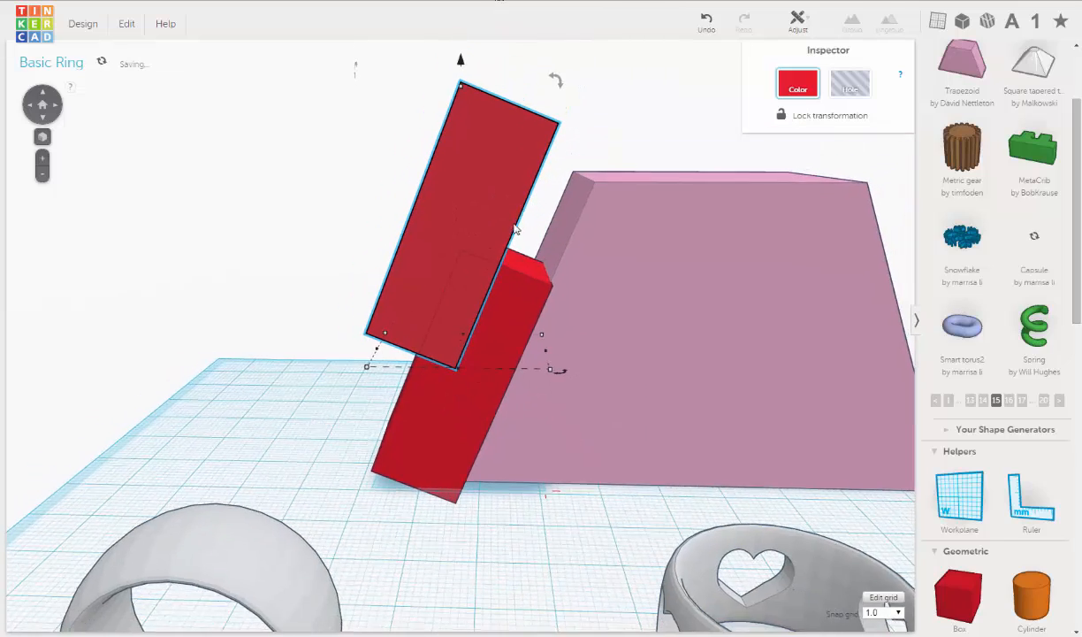
right_click_drag(513, 227, 488, 358)
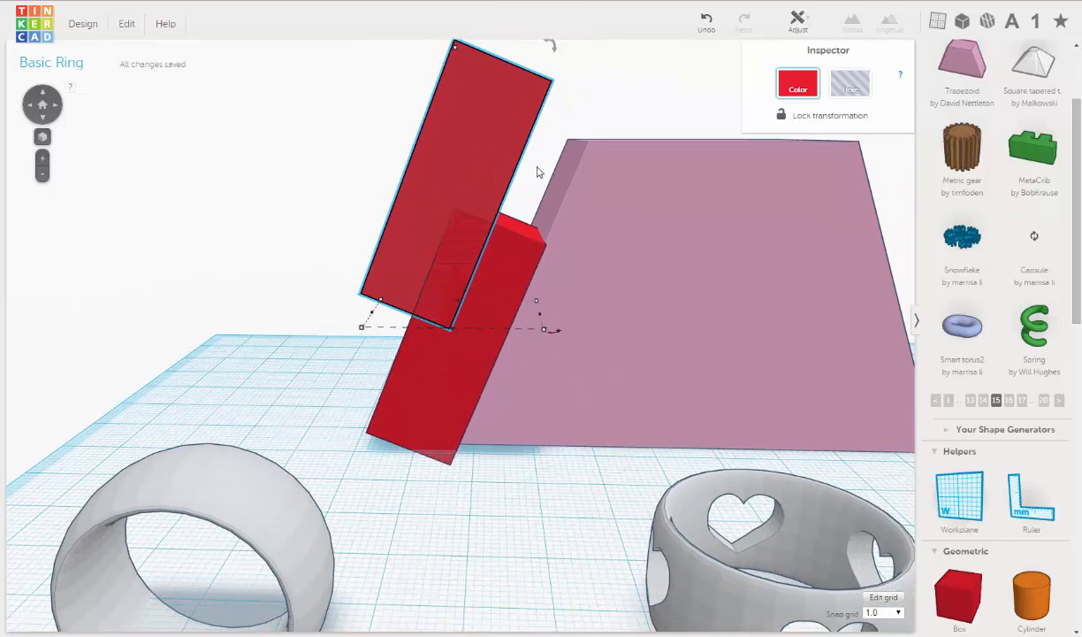
middle_click_drag(538, 169, 556, 220)
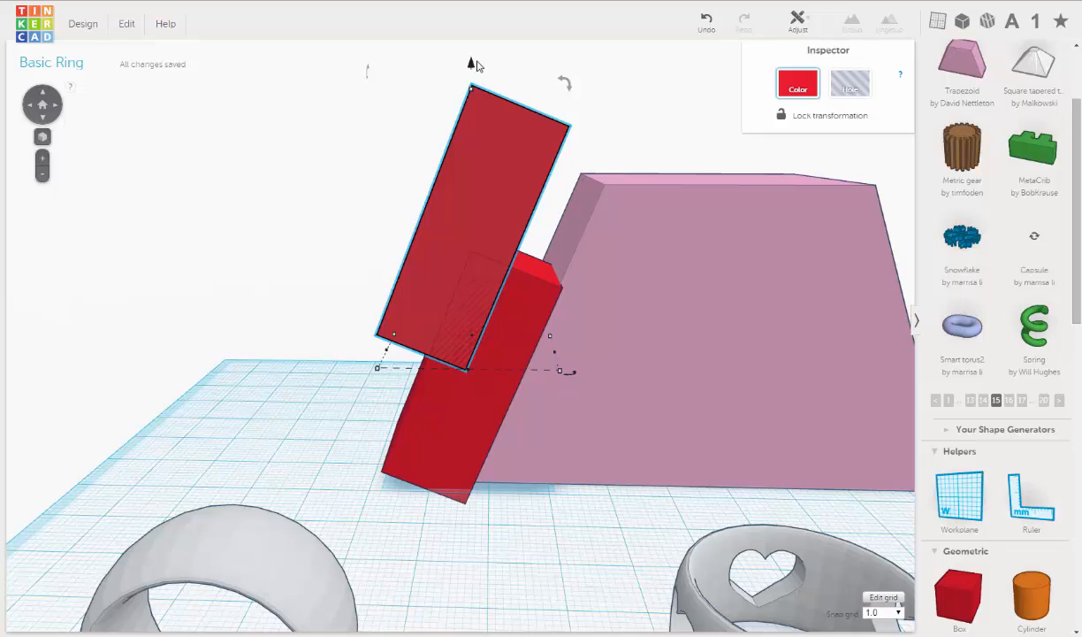
mouse_move(475, 66)
left_click_drag(471, 66, 484, 30)
scroll(507, 157, "down", 3)
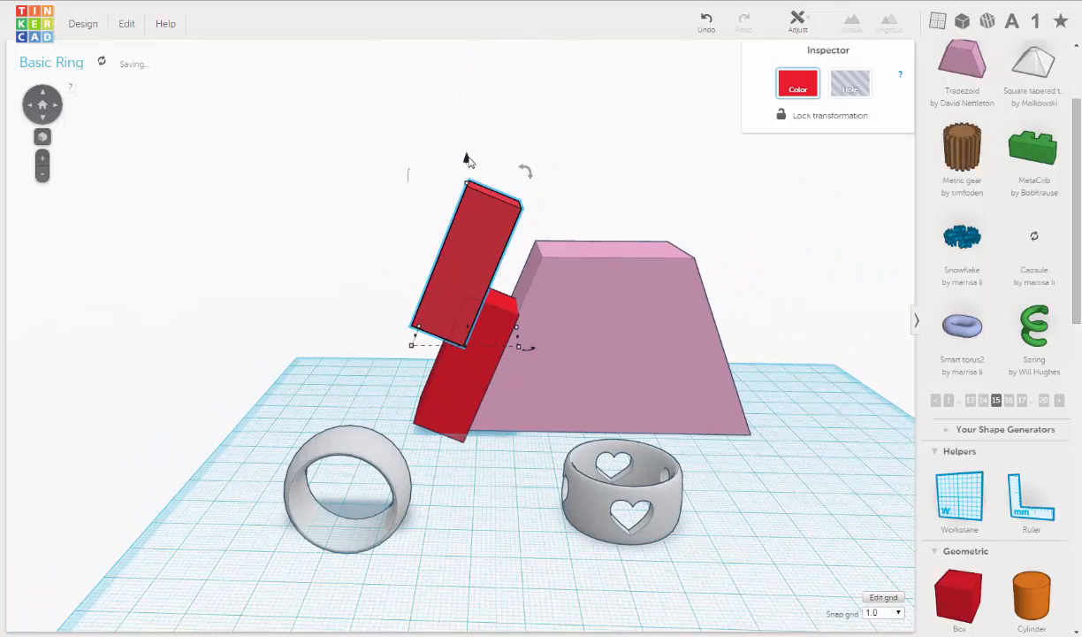
mouse_move(466, 146)
left_click_drag(467, 140, 467, 132)
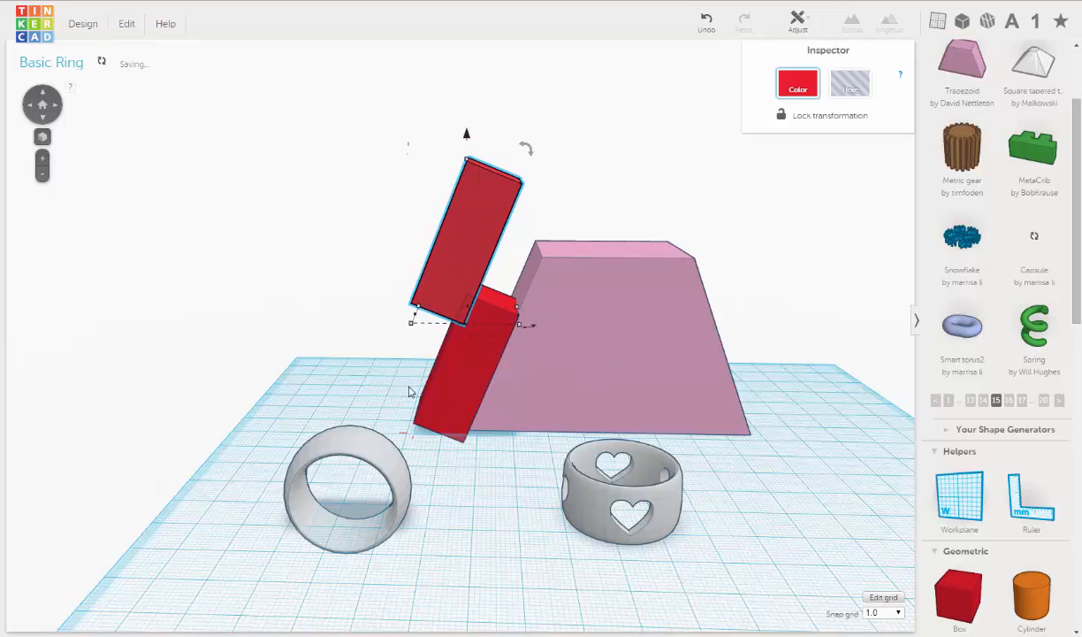
Step: Nudge the raised red box three grid steps horizontally toward the trapezoid
scroll(495, 367, "up", 4)
scroll(501, 358, "up", 1)
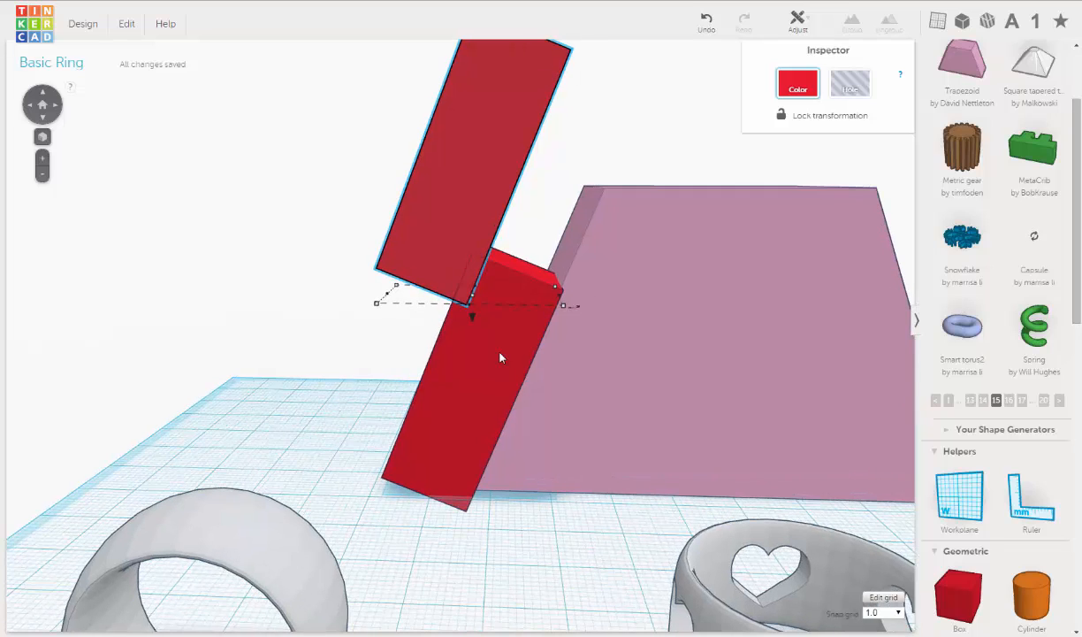
key("Right")
key("Right")
key("Right")
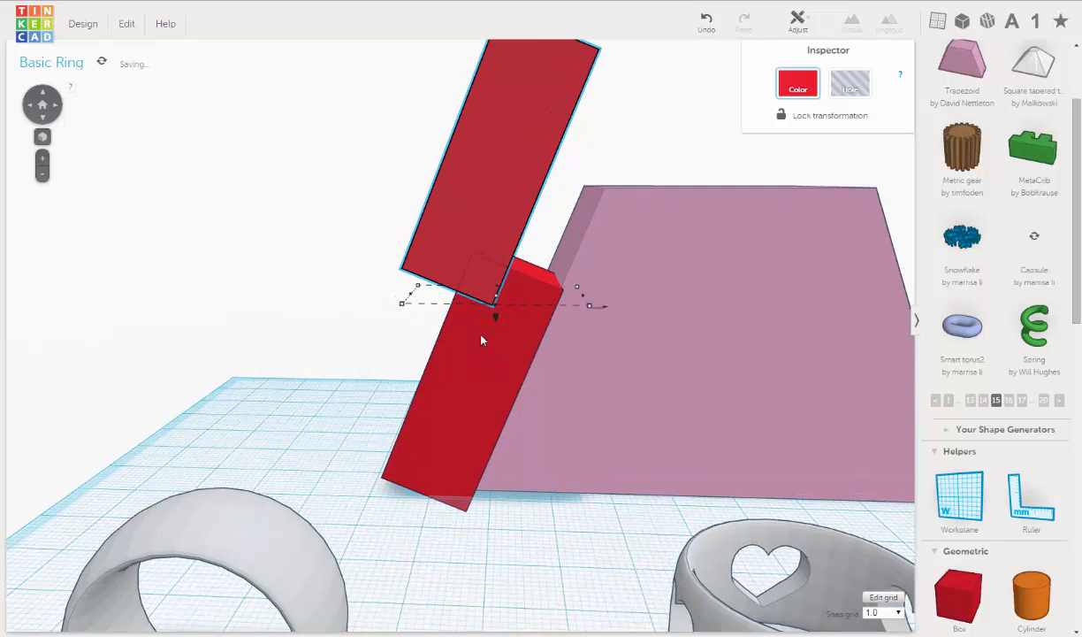
middle_click_drag(482, 341, 467, 294)
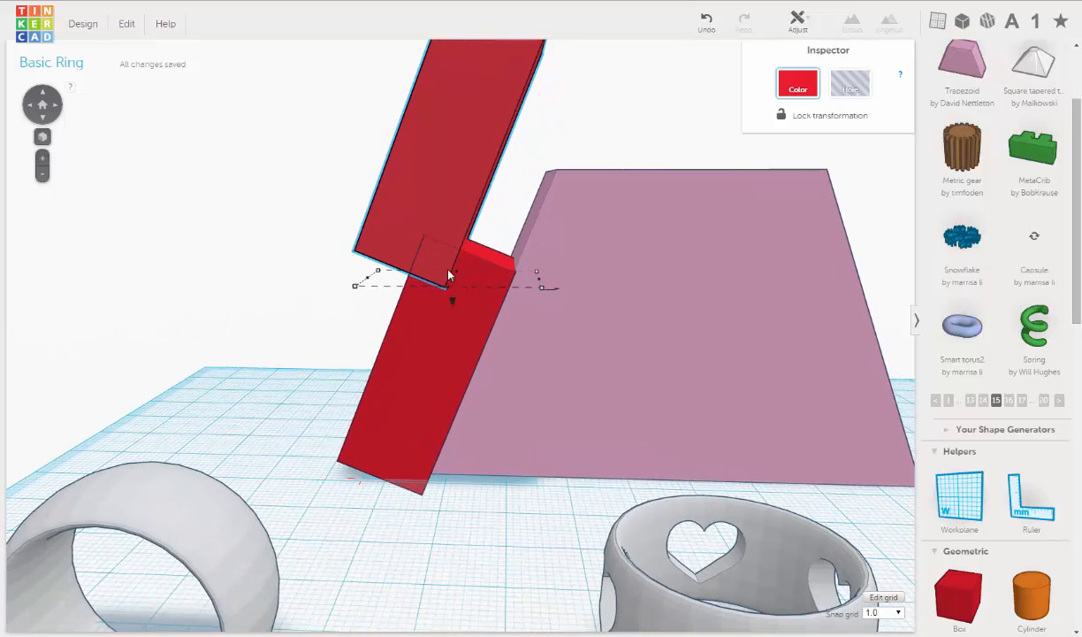
middle_click_drag(507, 220, 500, 288)
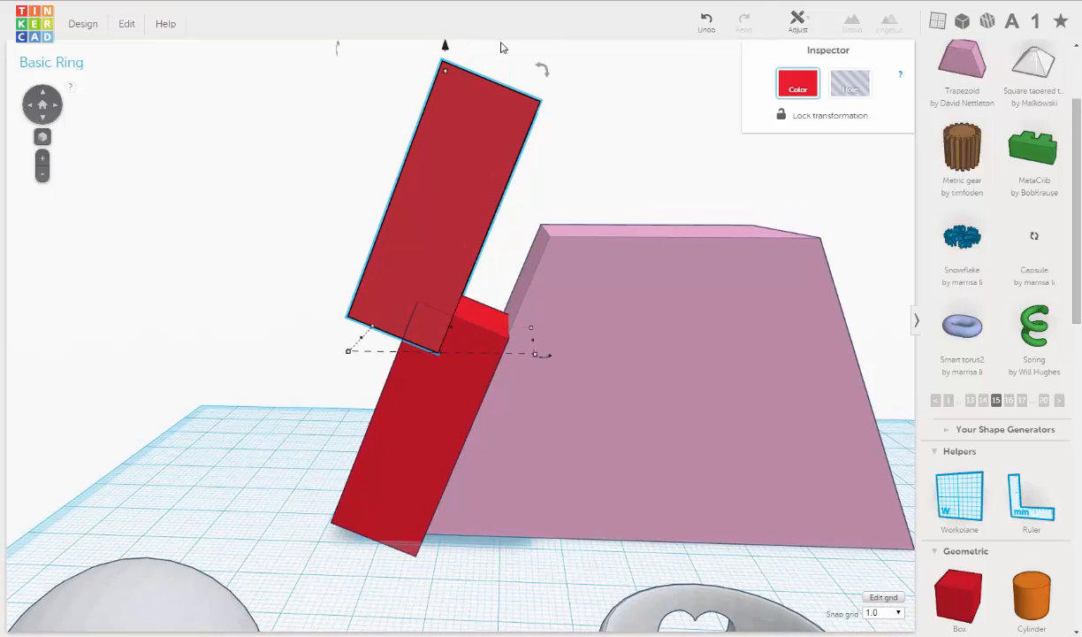
Step: Lower the raised red box slightly so its lower end overlaps more of the other tilted box's upper end
left_click_drag(445, 45, 447, 81)
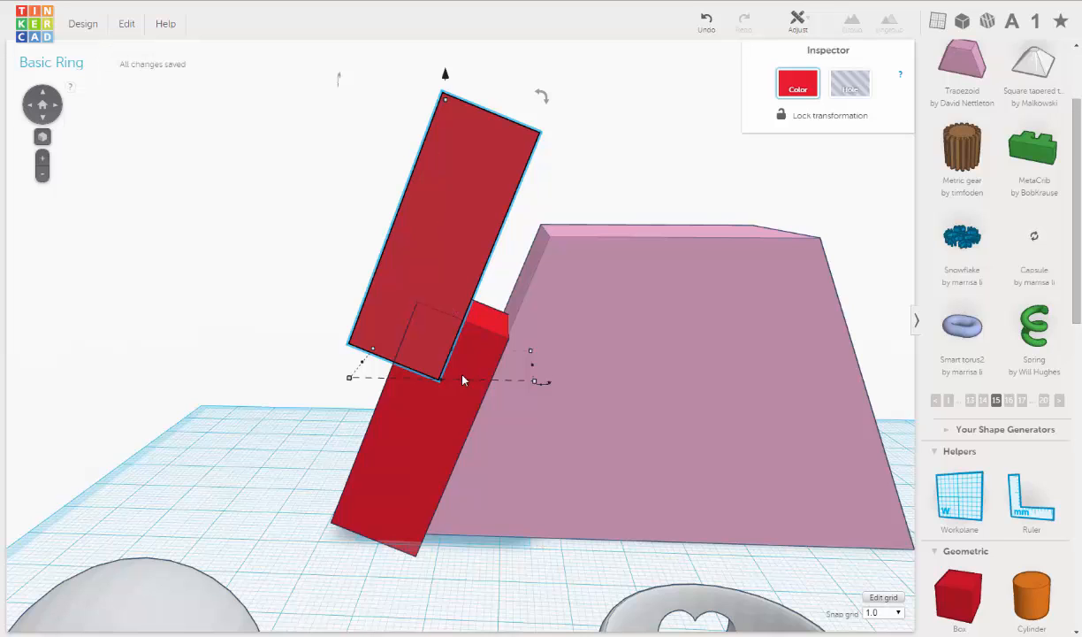
scroll(463, 381, "up", 5)
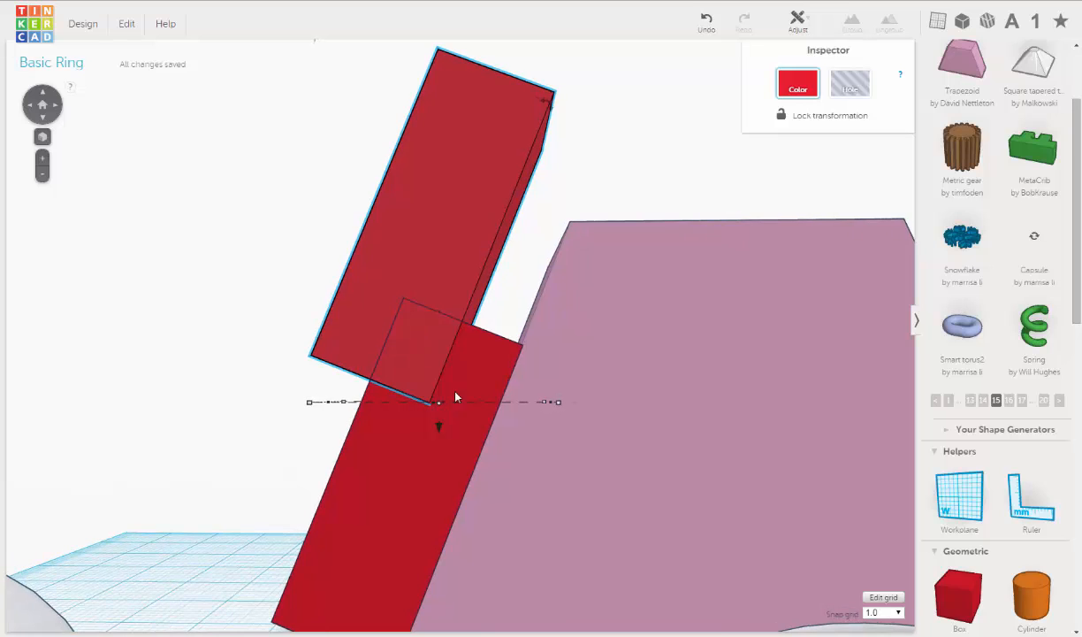
left_click(323, 273)
right_click_drag(336, 256, 470, 220)
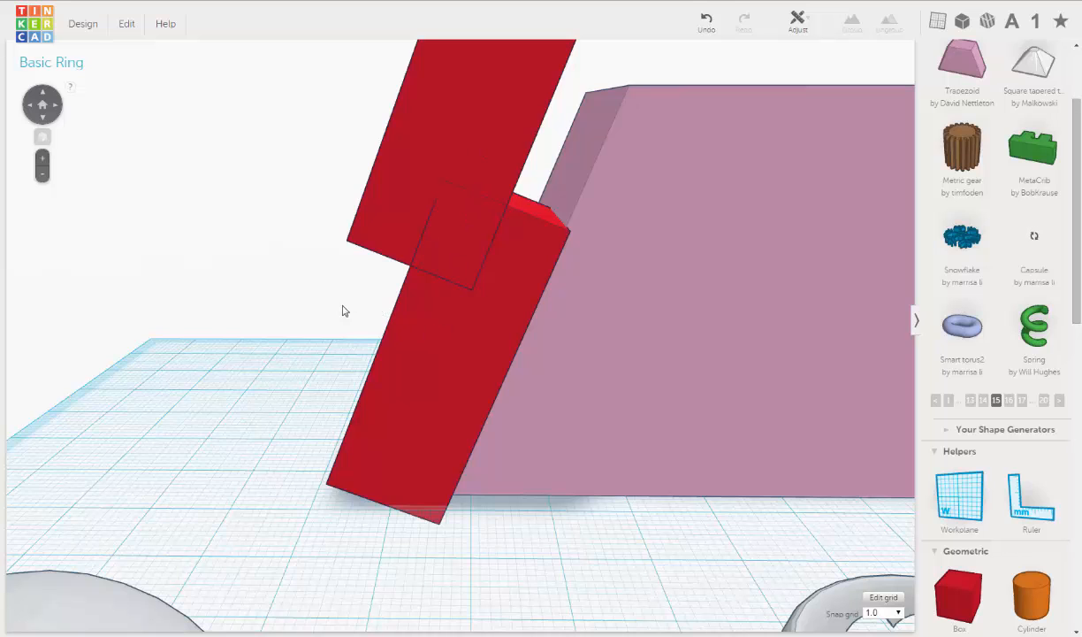
scroll(353, 306, "down", 2)
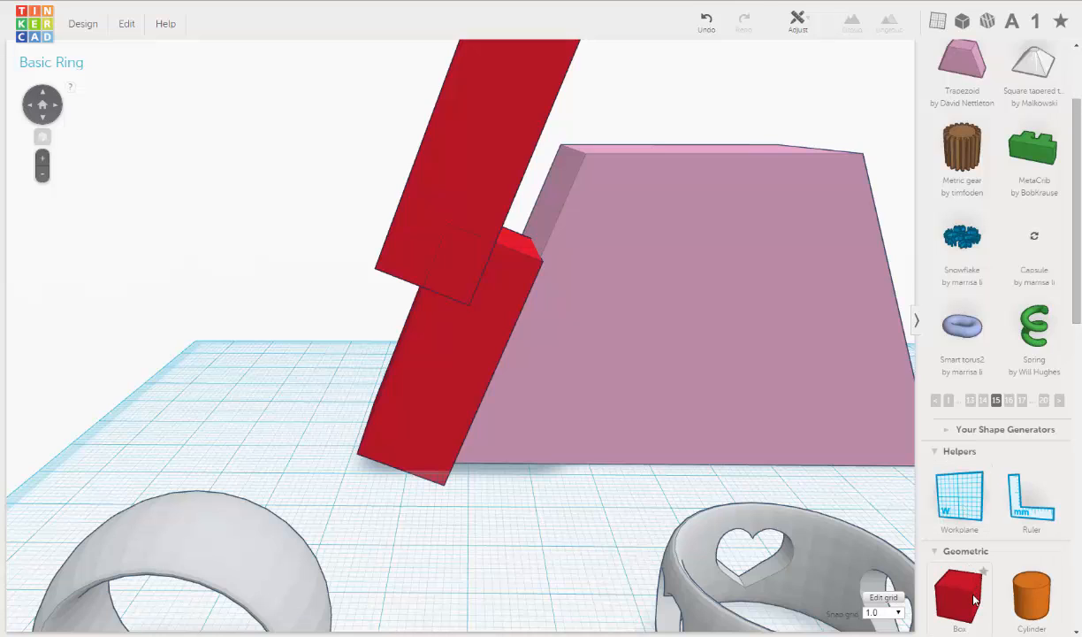
Step: Place a new box as a hole beside the lower red box and widen it past both sides of that box
left_click_drag(974, 599, 292, 457)
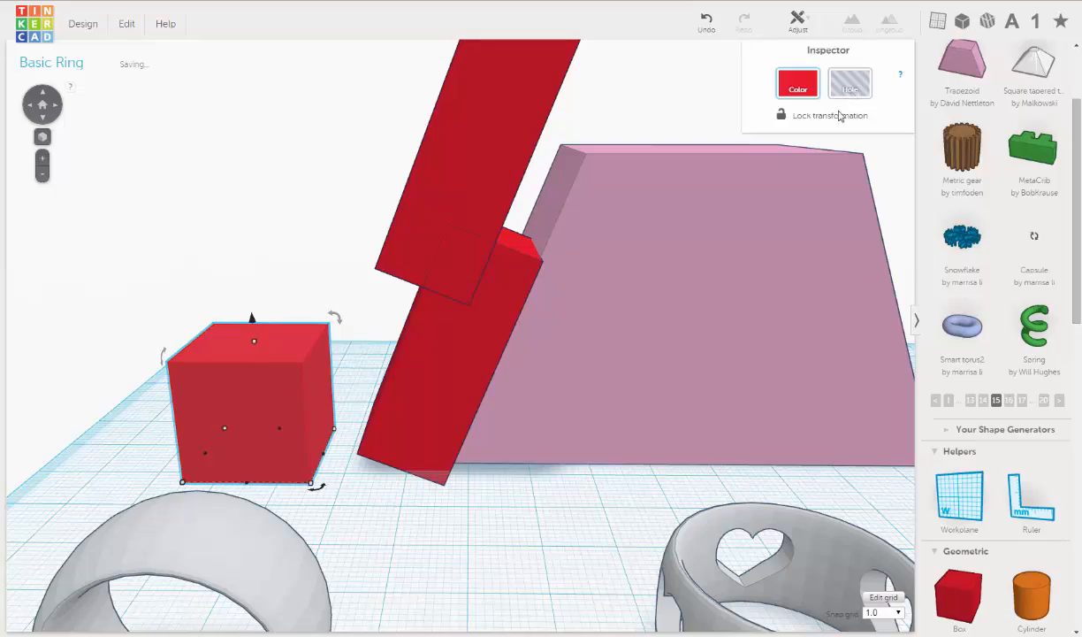
left_click(850, 89)
right_click_drag(368, 349, 482, 492)
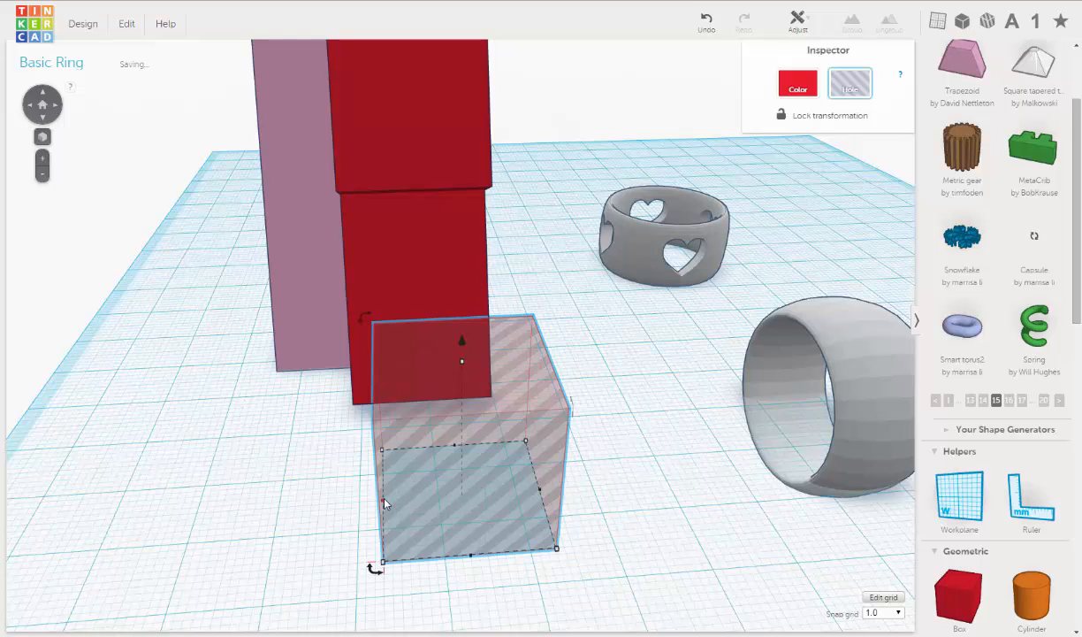
left_click_drag(389, 507, 392, 416)
left_click_drag(344, 451, 345, 464)
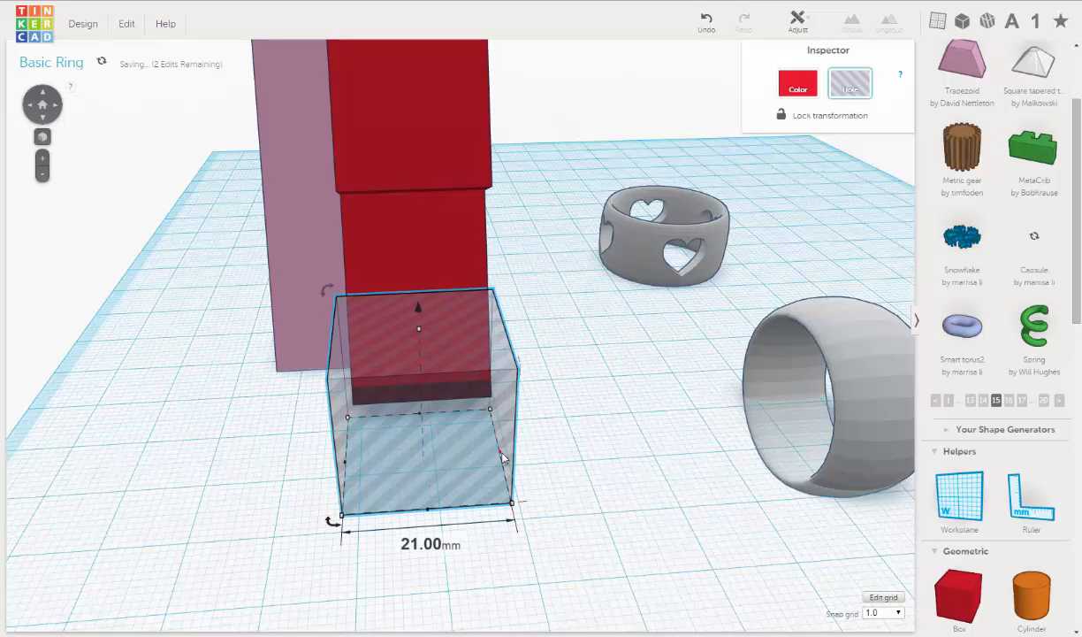
left_click_drag(500, 450, 511, 460)
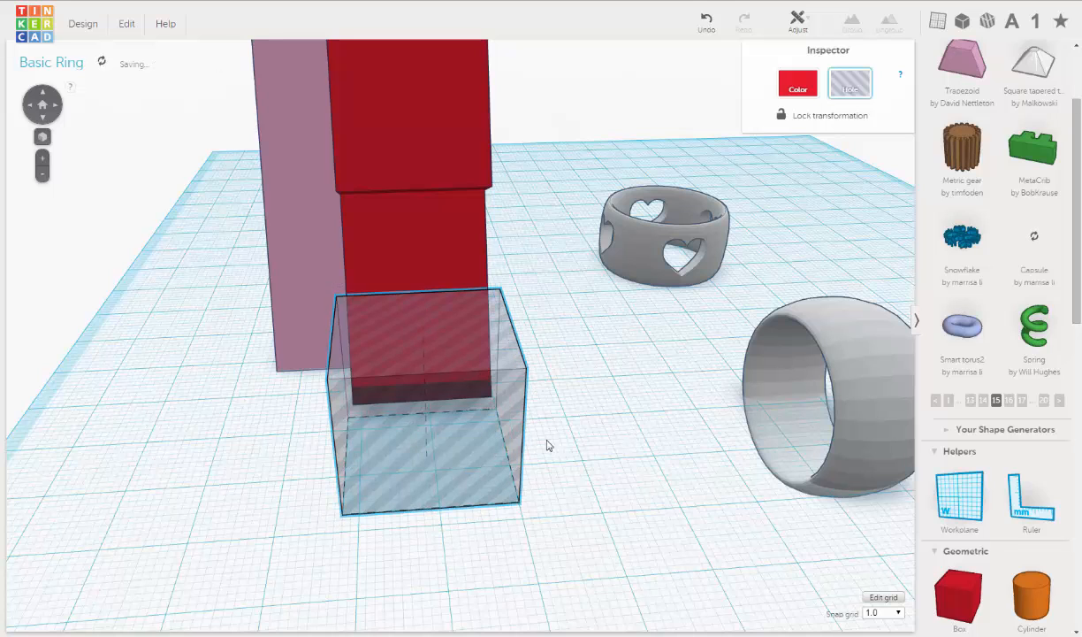
Step: Raise the hole box to the joint between the tilted red boxes and move it horizontally into their overlap
right_click_drag(549, 445, 399, 435)
right_click_drag(476, 415, 474, 371)
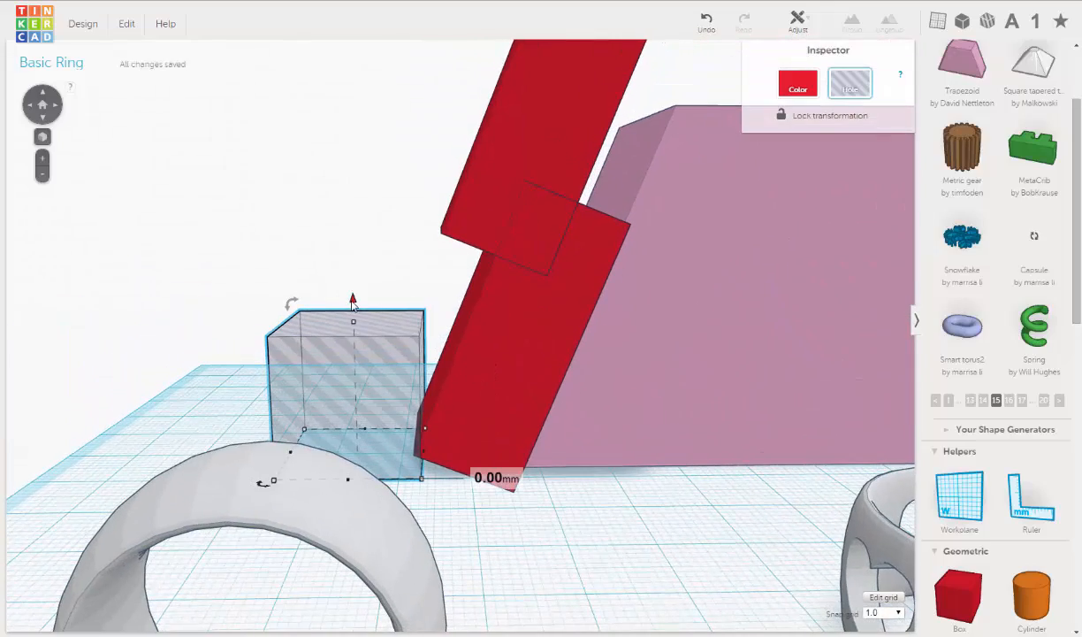
left_click_drag(340, 292, 428, 64)
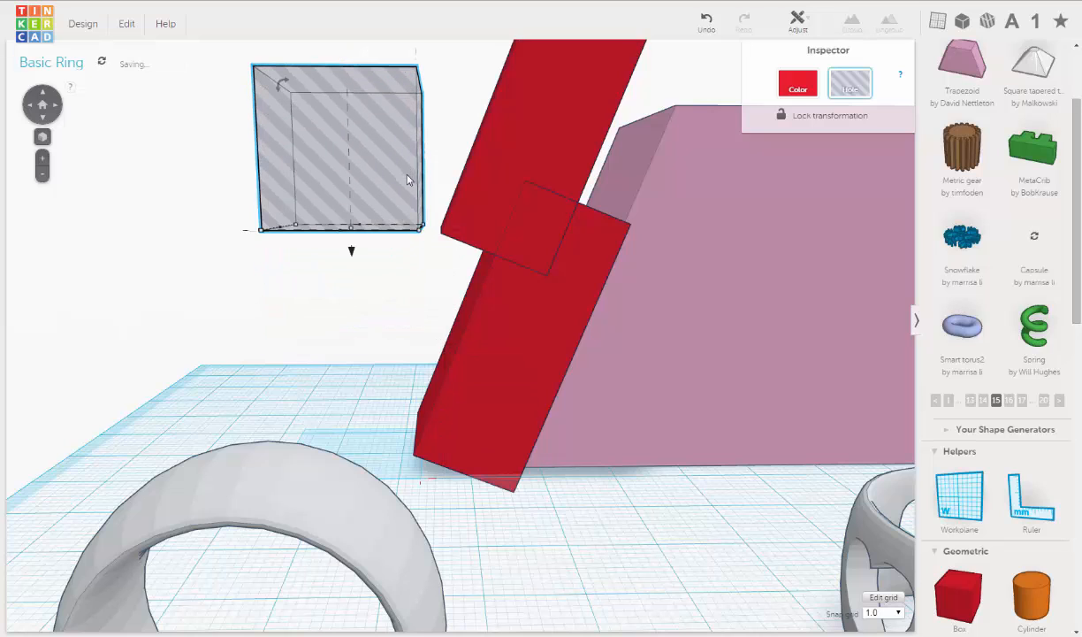
left_click_drag(406, 232, 474, 237)
right_click_drag(580, 294, 504, 344)
scroll(546, 298, "up", 5)
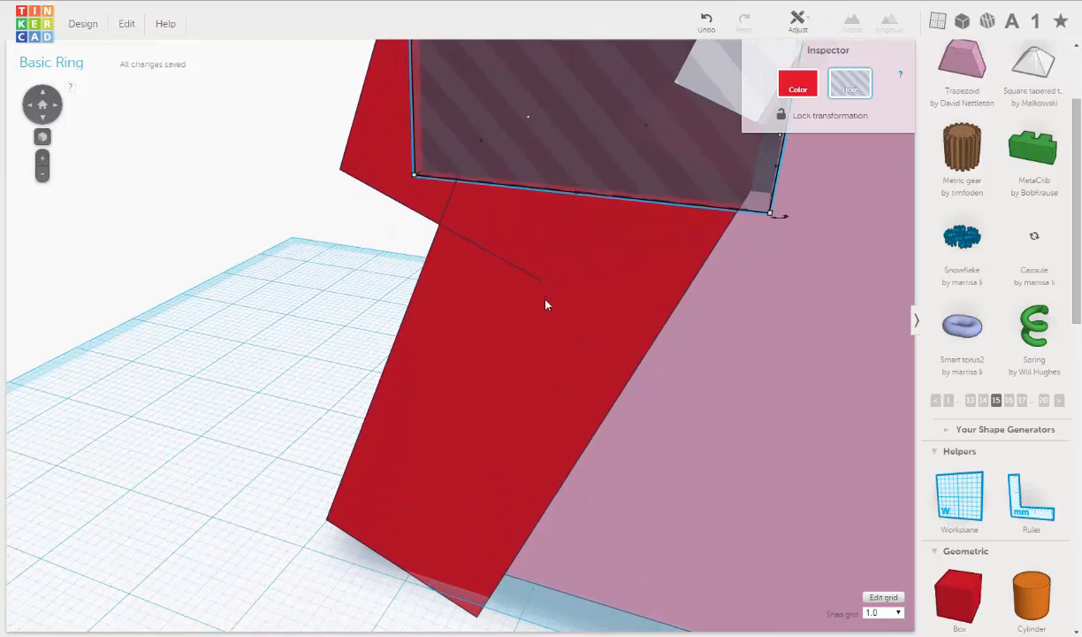
right_click_drag(624, 237, 537, 437)
right_click_drag(648, 399, 662, 374)
middle_click_drag(589, 221, 574, 246)
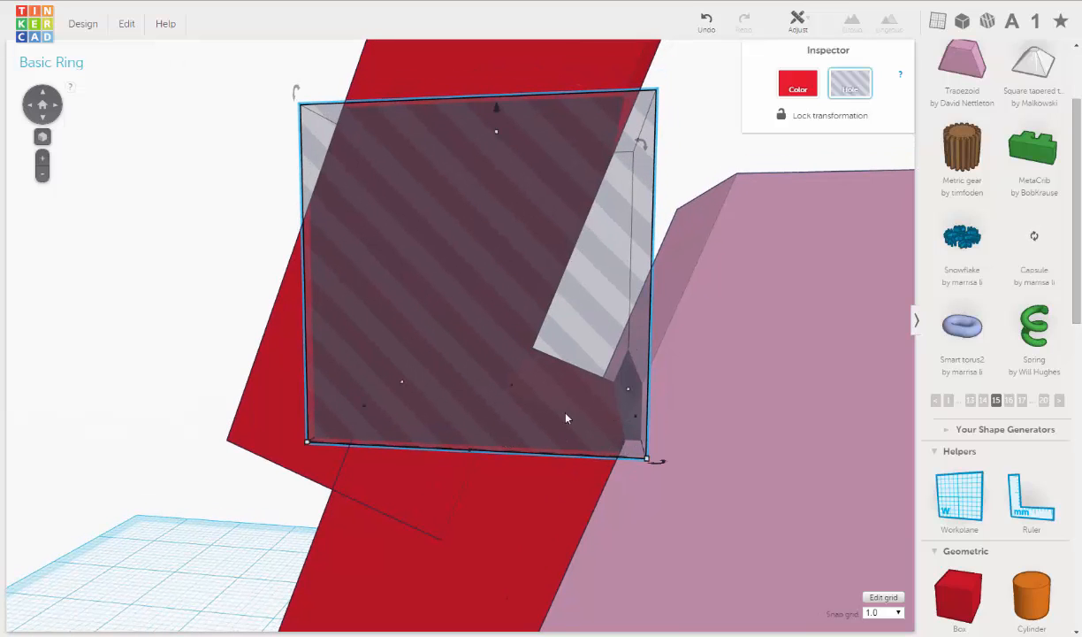
right_click_drag(566, 418, 606, 395)
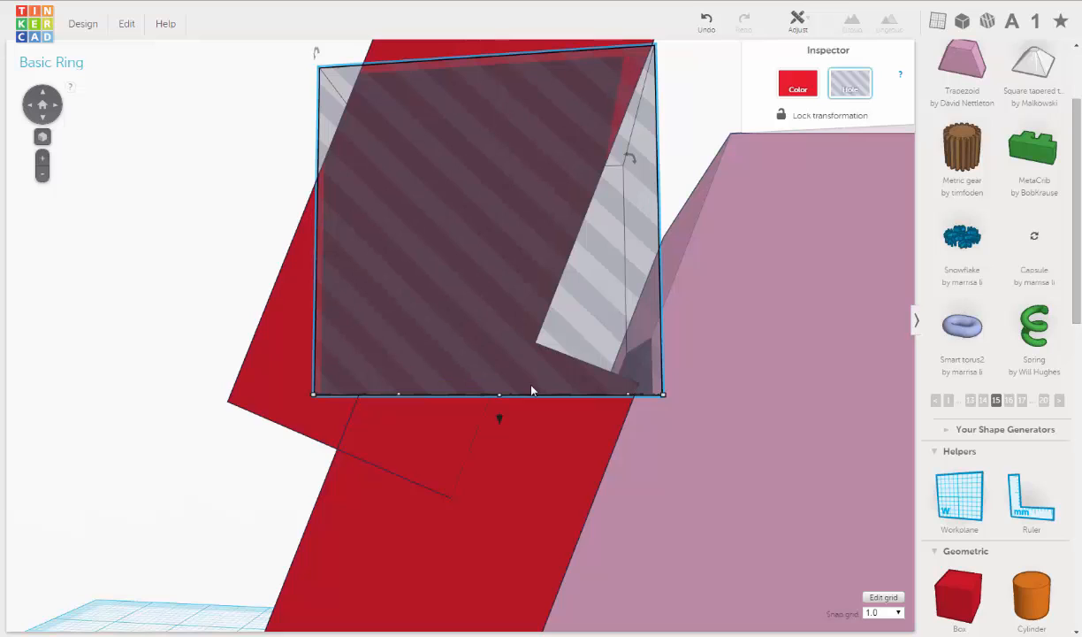
right_click_drag(531, 390, 531, 354)
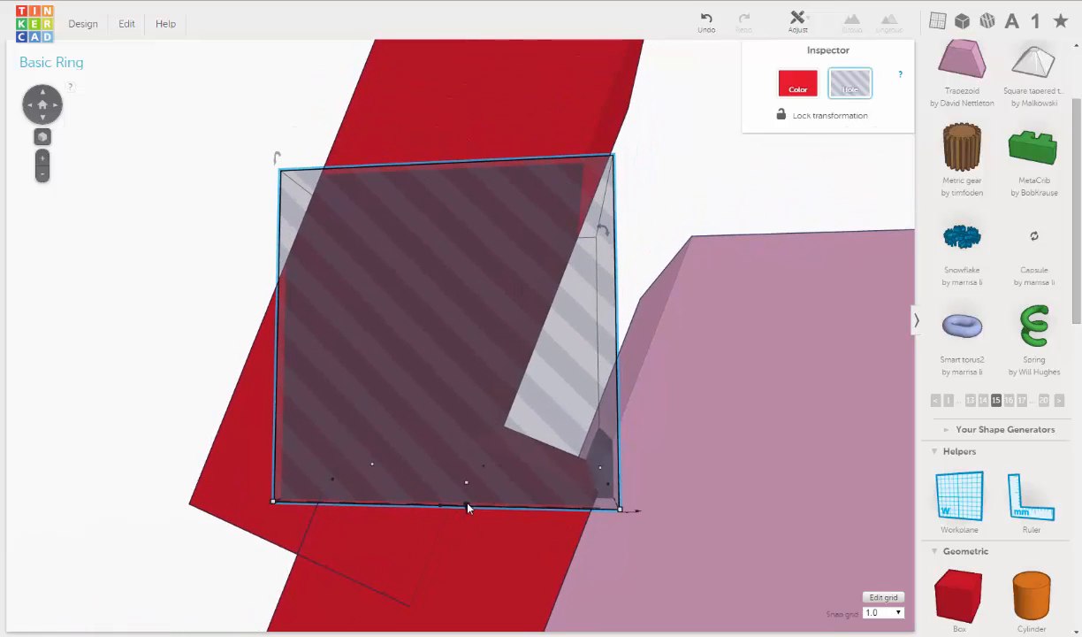
left_click_drag(469, 507, 467, 500)
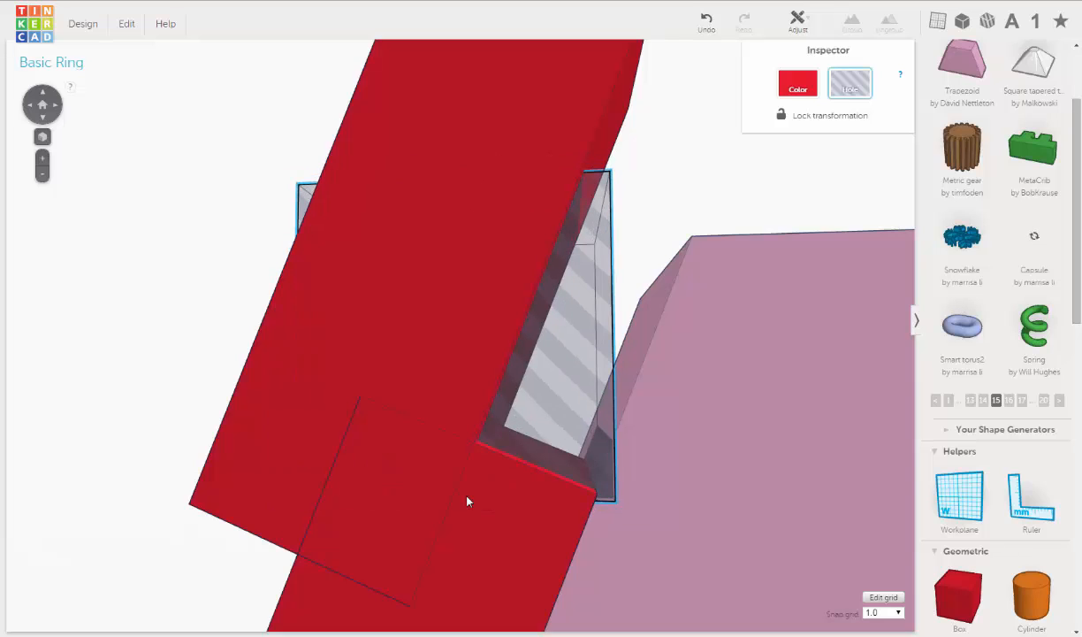
left_click(709, 23)
Step: Nudge the hole box vertically to bring its underside close to the lower red box's upper corner against the trapezoid
right_click_drag(514, 325, 485, 470)
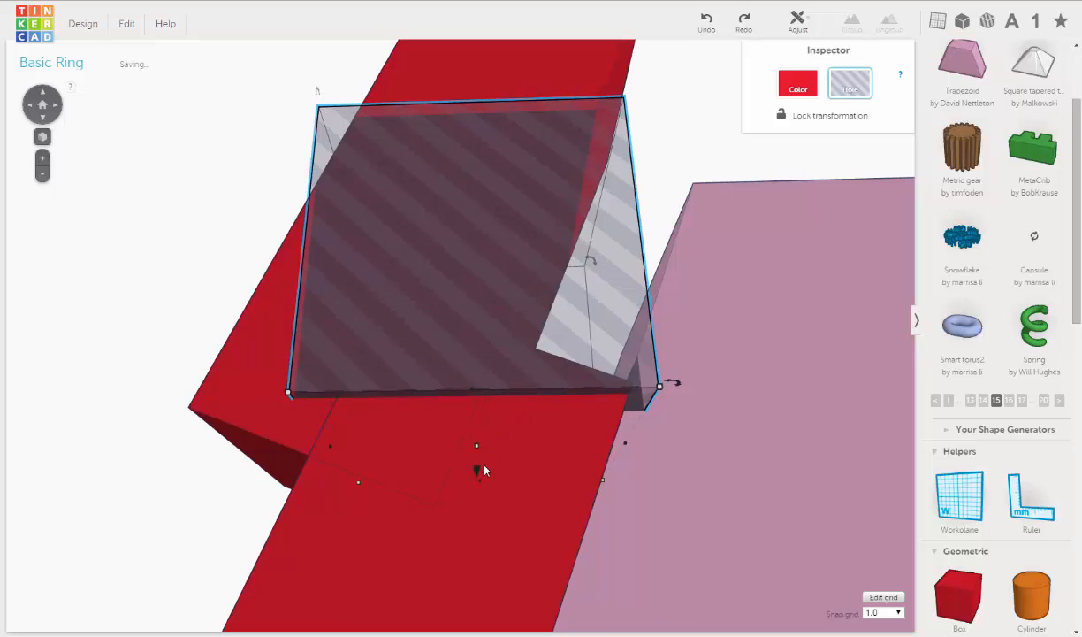
left_click_drag(483, 469, 481, 459)
right_click_drag(554, 411, 547, 425)
middle_click_drag(546, 424, 567, 479)
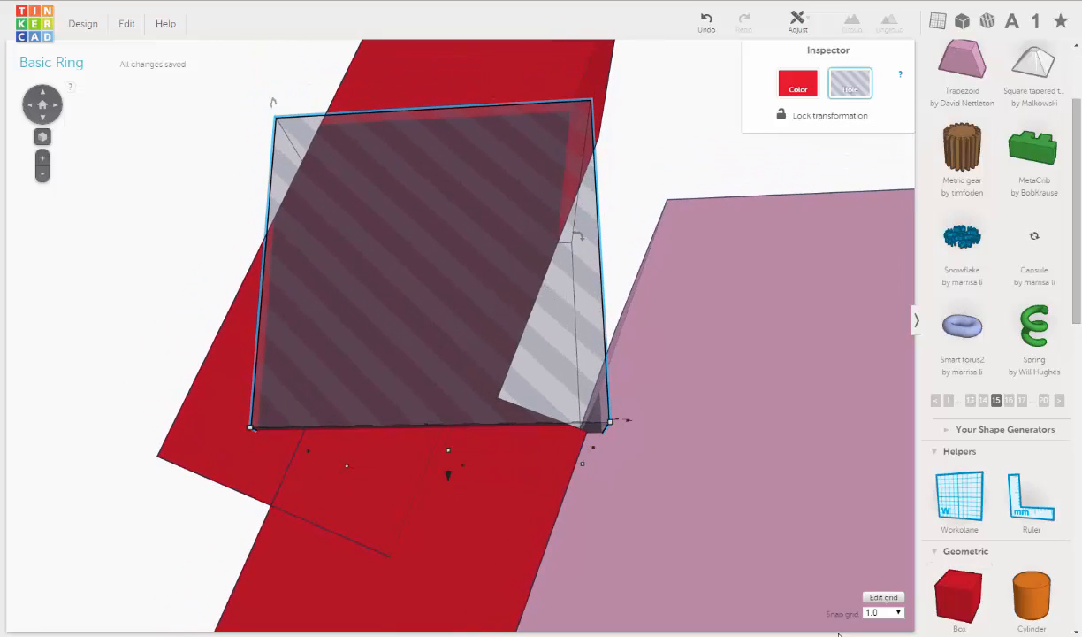
Step: Set the snap grid to 0.1 and lower the hole box until its underside meets the lower red box's upper corner
left_click(899, 613)
left_click(872, 552)
left_click_drag(448, 477, 461, 481)
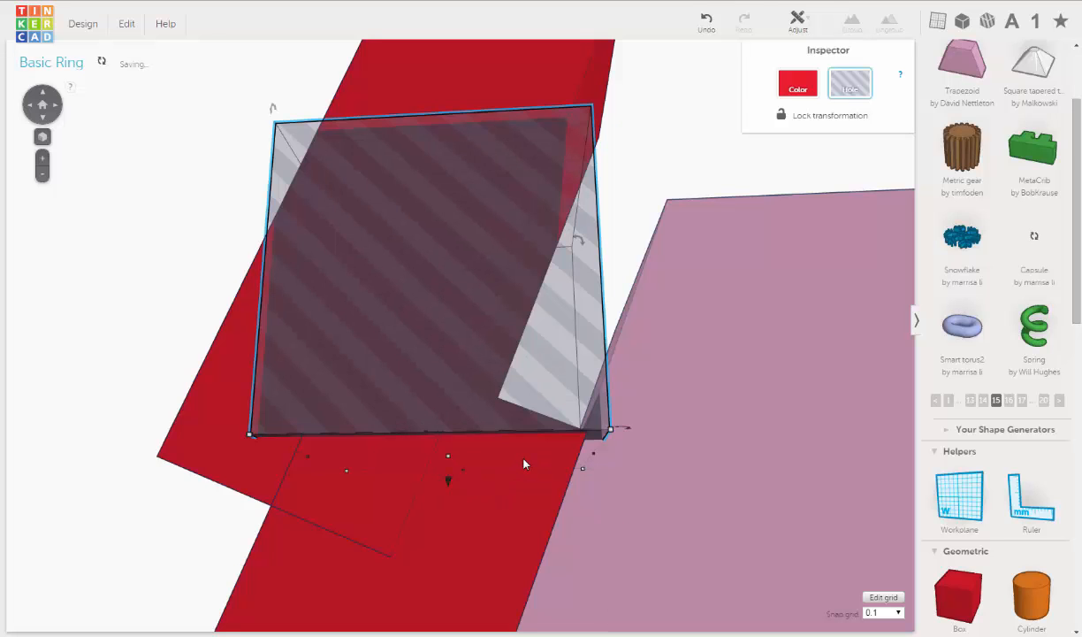
scroll(523, 463, "up", 8)
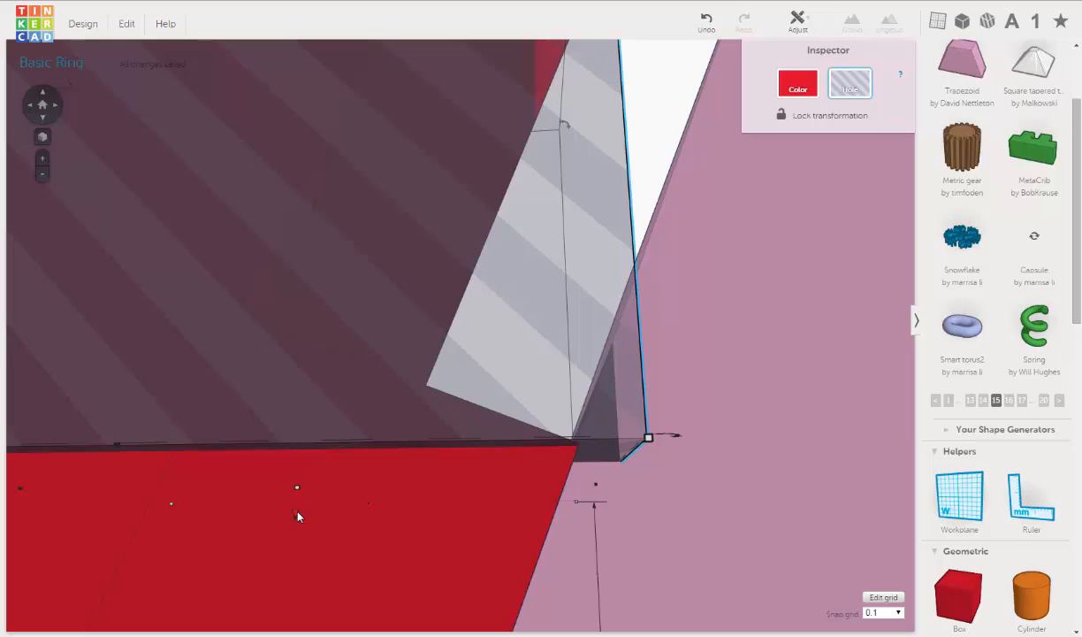
left_click_drag(296, 511, 298, 516)
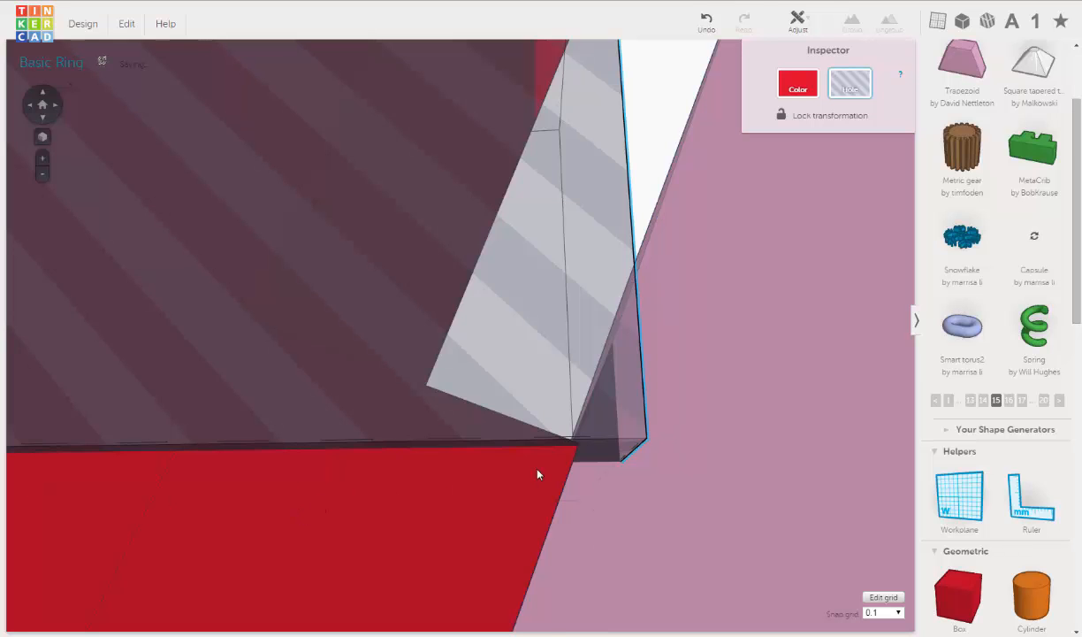
middle_click_drag(537, 469, 558, 461)
scroll(638, 450, "up", 2)
middle_click_drag(651, 464, 583, 428)
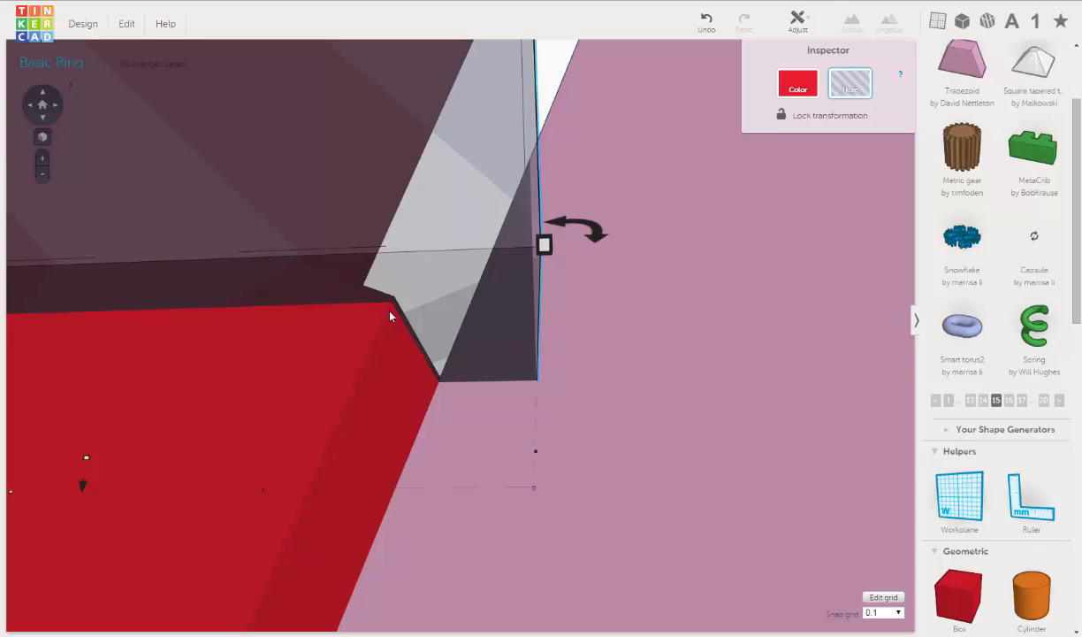
Step: Reduce the hole box's height from above so it only covers the lower red box's protruding upper end
scroll(372, 319, "down", 5)
right_click_drag(418, 348, 423, 357)
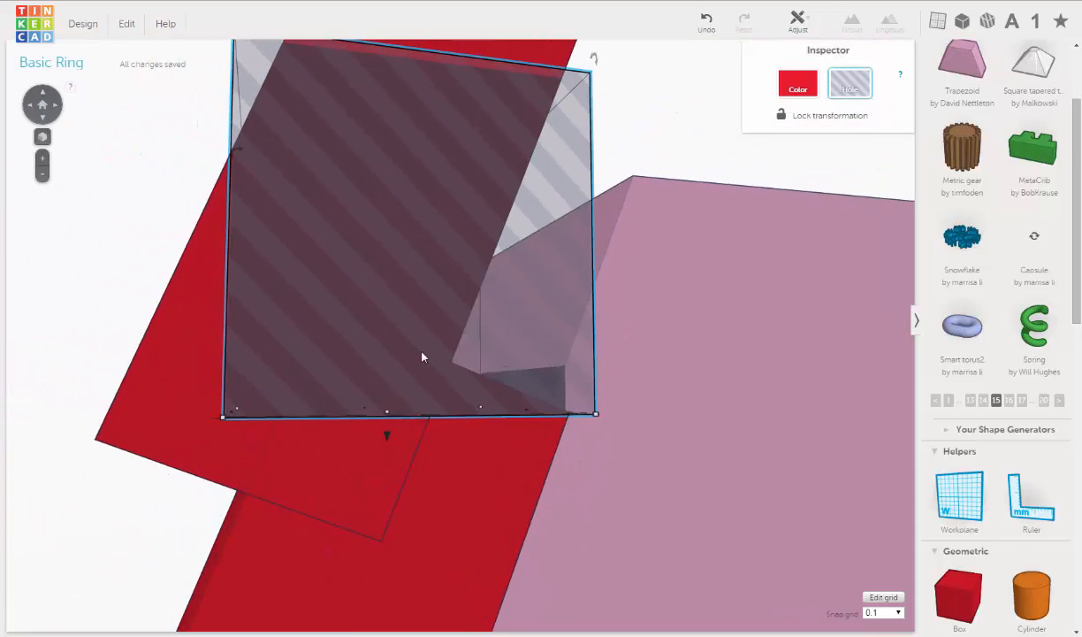
middle_click_drag(427, 381, 433, 416)
right_click_drag(416, 190, 406, 221)
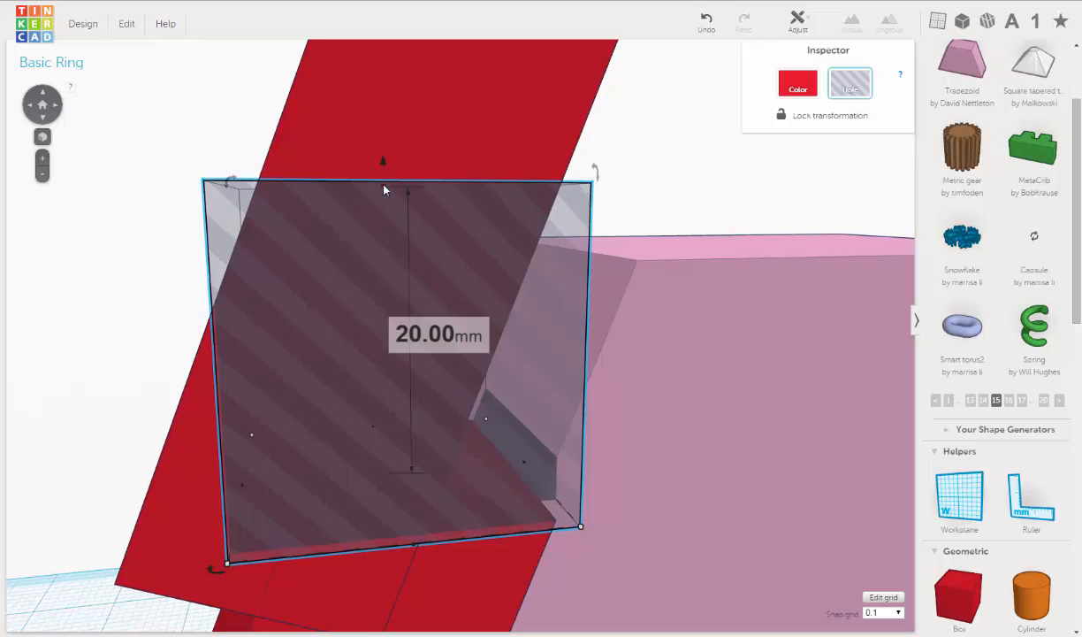
left_click_drag(384, 185, 396, 389)
right_click_drag(396, 389, 339, 332)
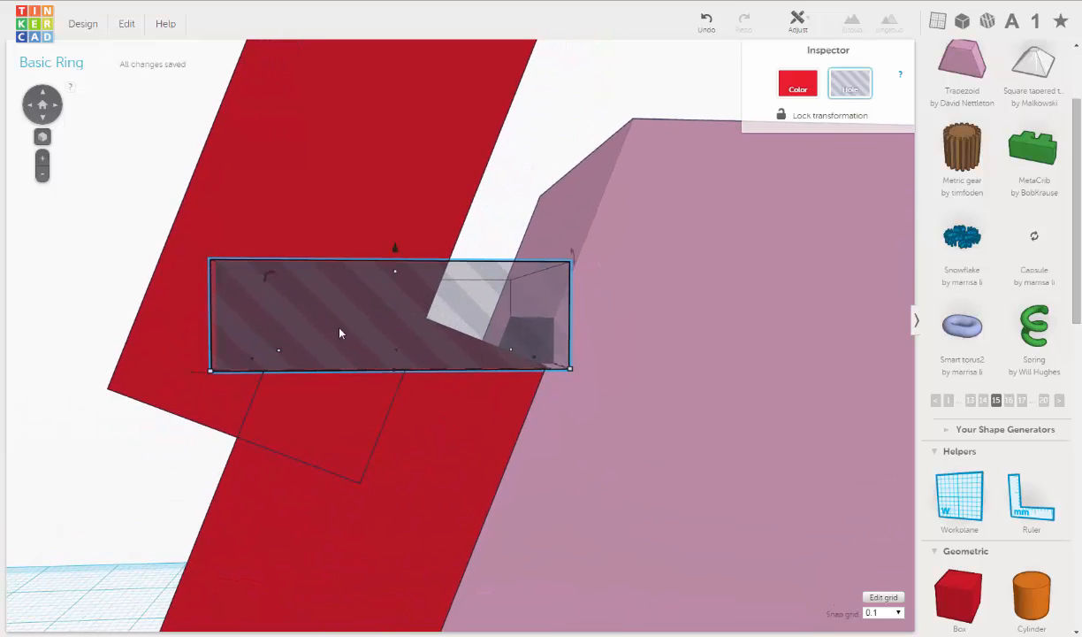
mouse_move(561, 389)
right_mouse_down()
mouse_move(541, 394)
mouse_move(551, 380)
right_mouse_up()
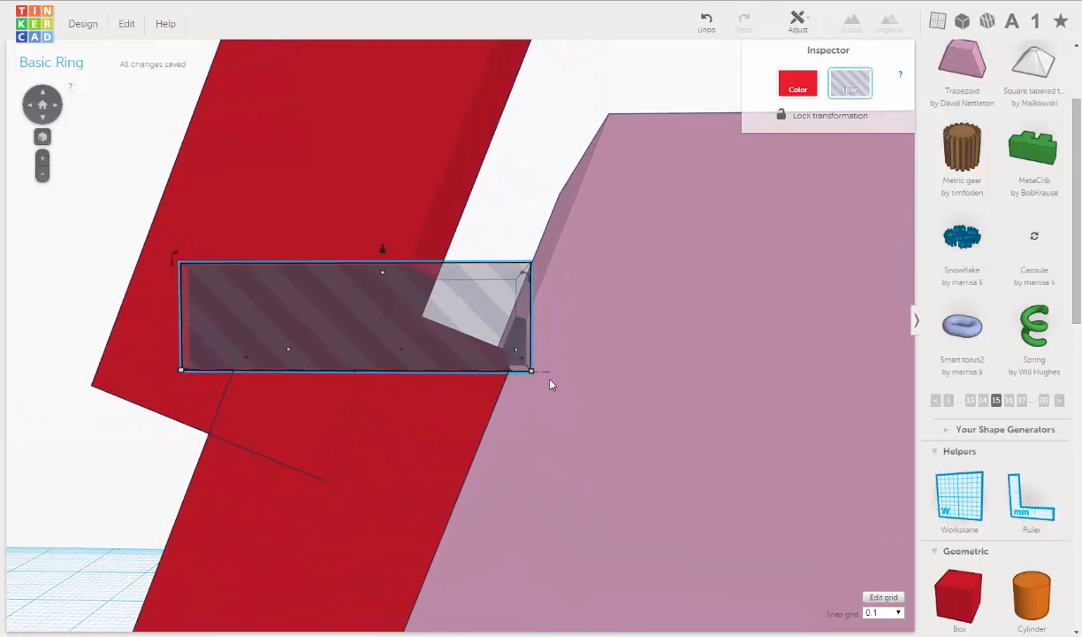
mouse_move(430, 393)
right_mouse_down()
mouse_move(449, 392)
mouse_move(441, 394)
right_mouse_up()
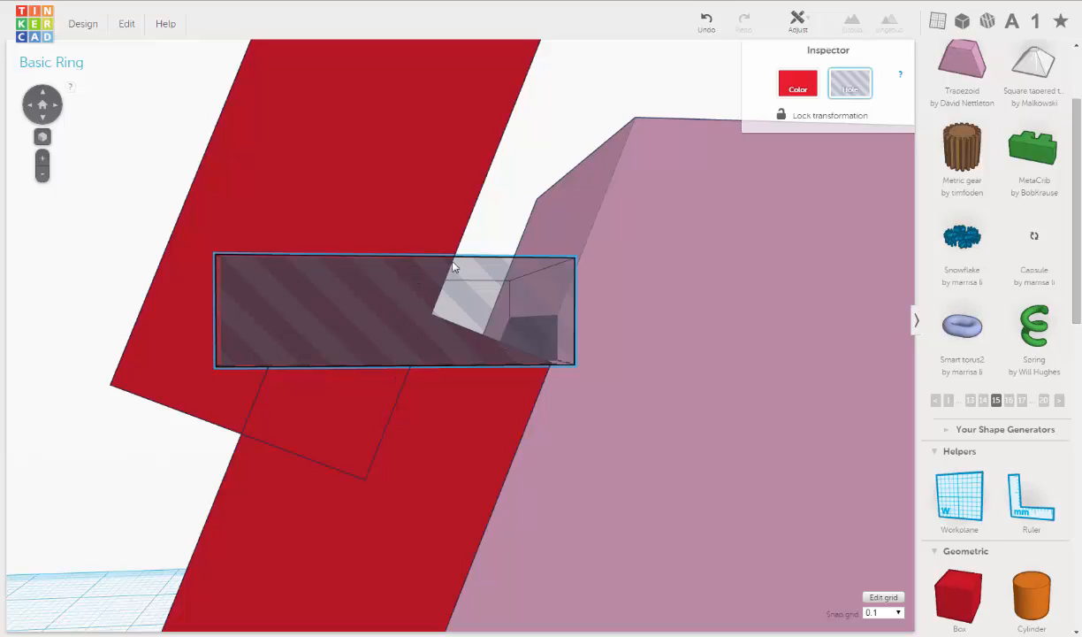
Step: Duplicate the hole box and lower the copy until it sits directly beneath the first one
left_click(127, 23)
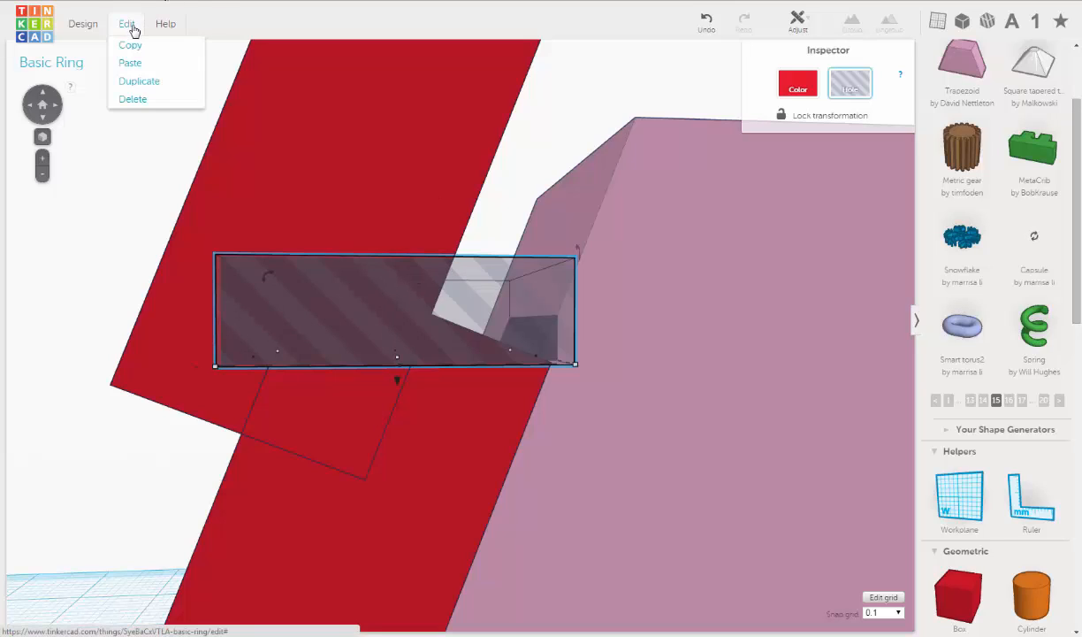
left_click(142, 81)
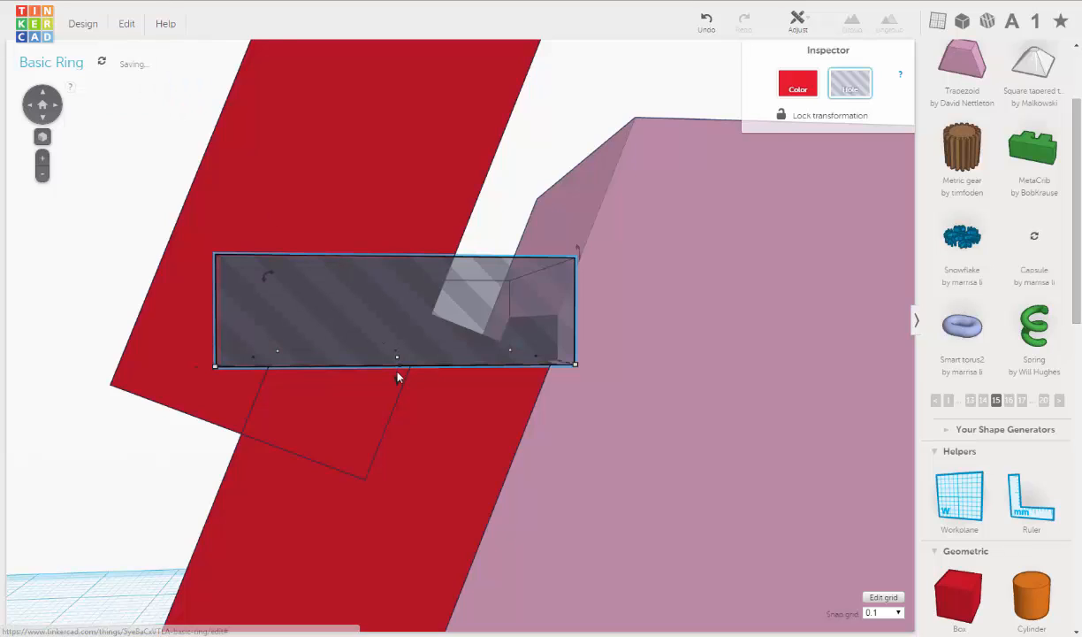
scroll(397, 385, "up", 3)
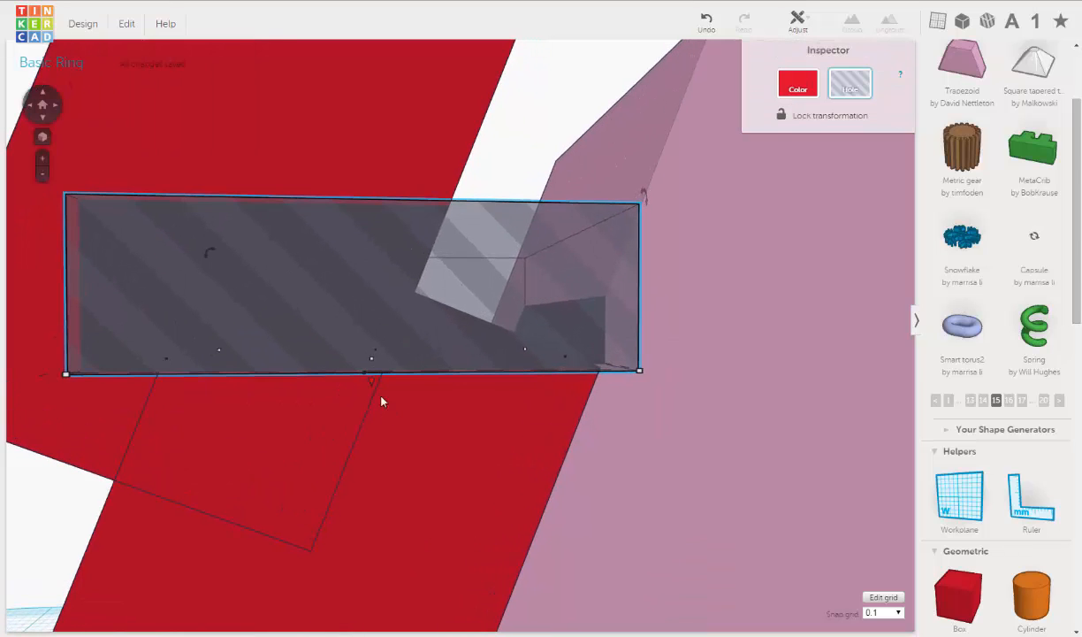
left_click_drag(373, 386, 367, 504)
middle_click_drag(400, 382, 494, 323)
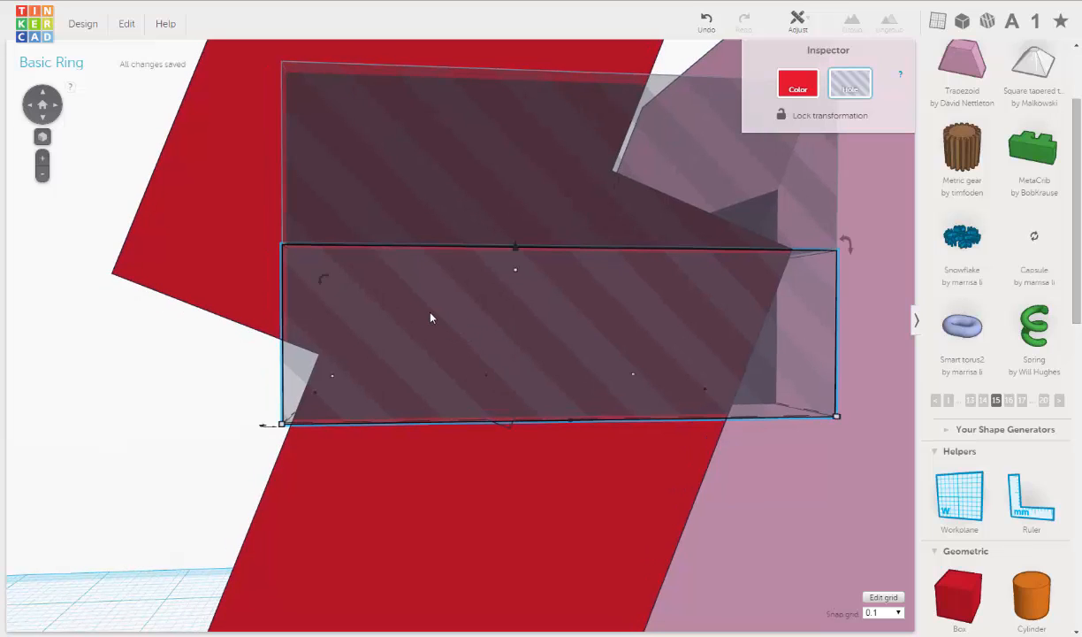
Step: Shift the copied hole box horizontally away from the trapezoid until it extends past the raised red box's outer lower corner
key("Left")
key("Left")
key("Left")
key("Left")
key("Left")
key("Left")
key("Left")
key("Left")
key("Left")
key("Left")
key("Left")
key("Left")
key("Left")
key("Left")
key("Left")
key("Left")
key("Left")
key("Left")
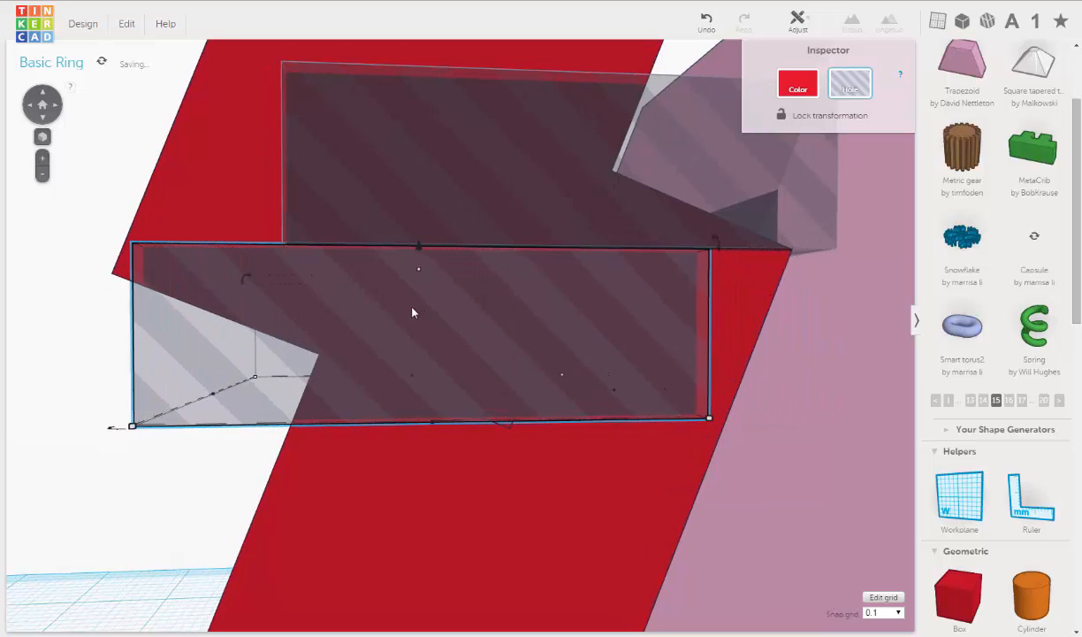
middle_click_drag(346, 285, 437, 300)
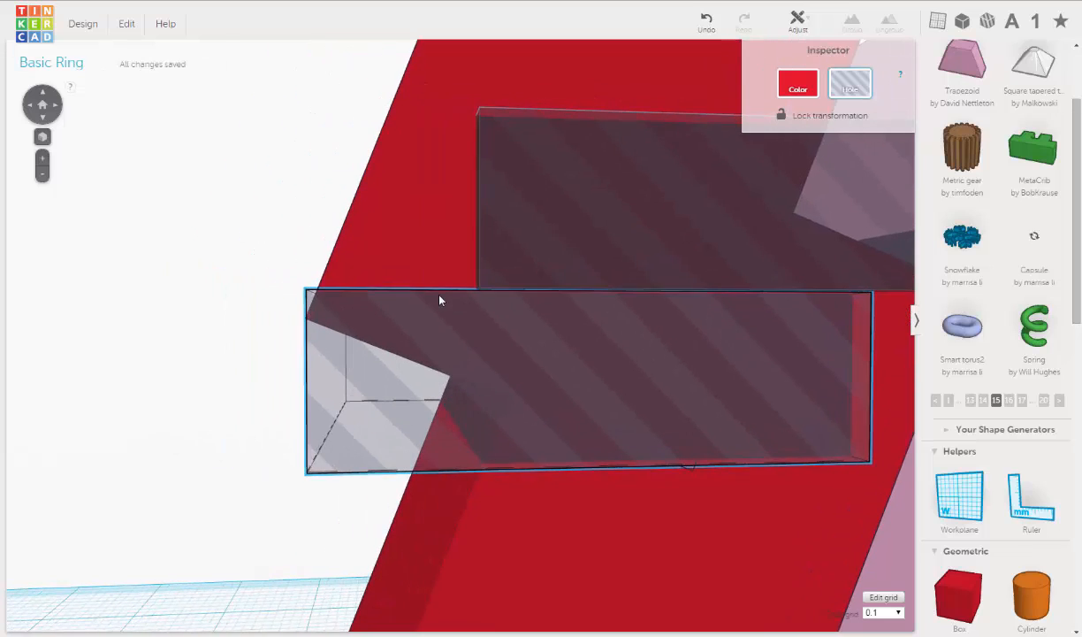
key("Left")
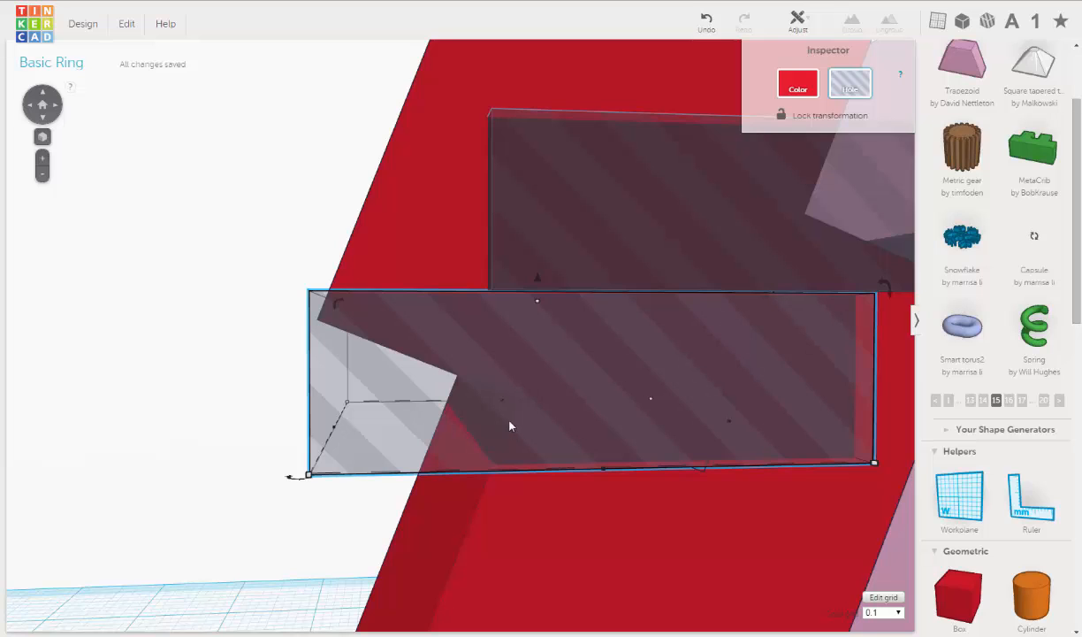
Step: Lower the copied hole box slightly until its upper edge is about level with the raised red box's outer lower corner
right_click_drag(509, 422, 509, 397)
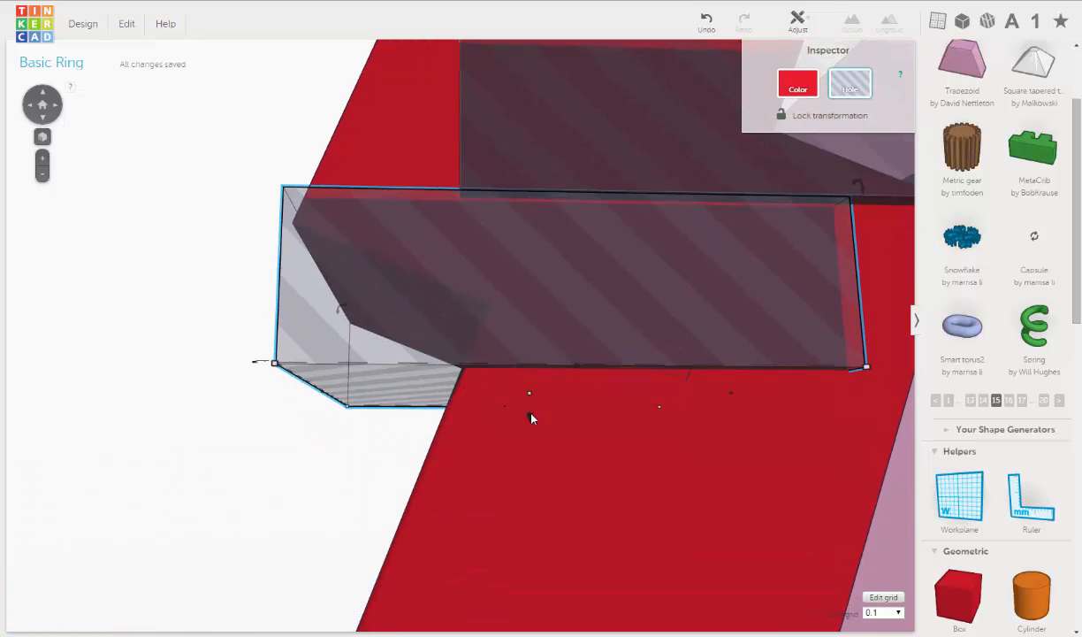
left_click_drag(531, 417, 524, 434)
right_click_drag(403, 352, 409, 360)
scroll(397, 337, "up", 3)
scroll(398, 337, "down", 5)
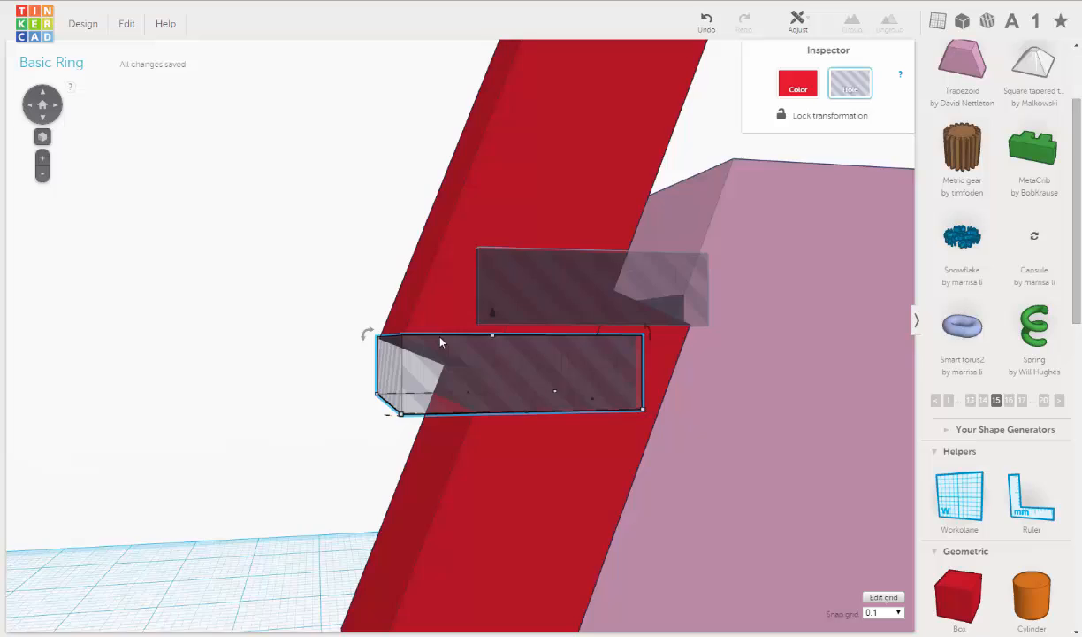
Step: Group the raised red box with the lower hole box to cut its lower end off flat
right_click_drag(440, 342, 372, 338)
right_click_drag(510, 340, 433, 334)
scroll(477, 330, "down", 4)
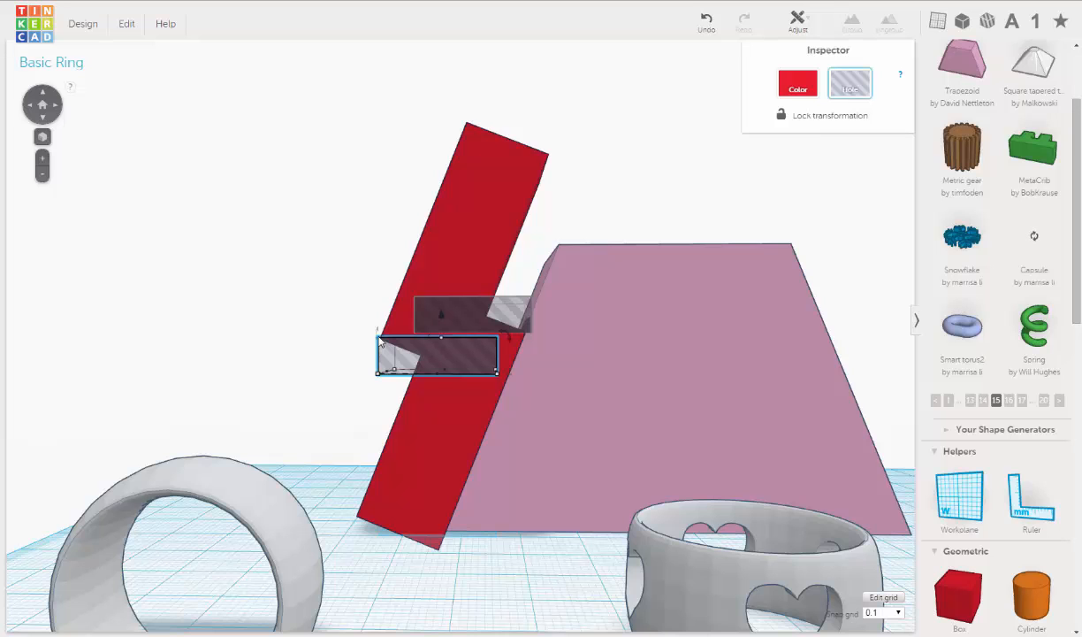
middle_click_drag(416, 310, 422, 303)
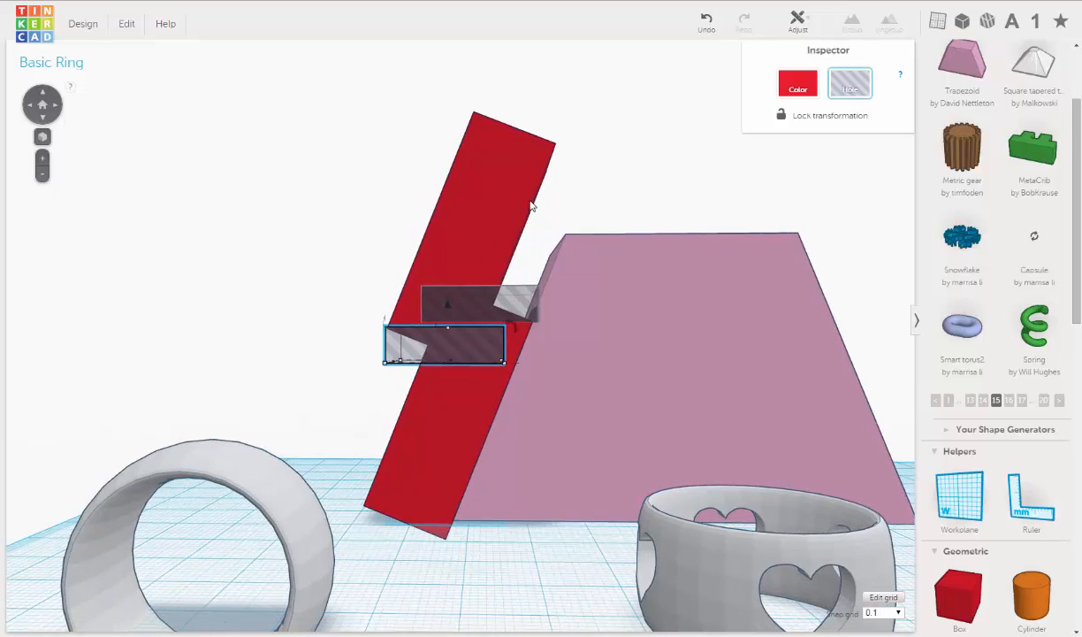
scroll(493, 305, "up", 3)
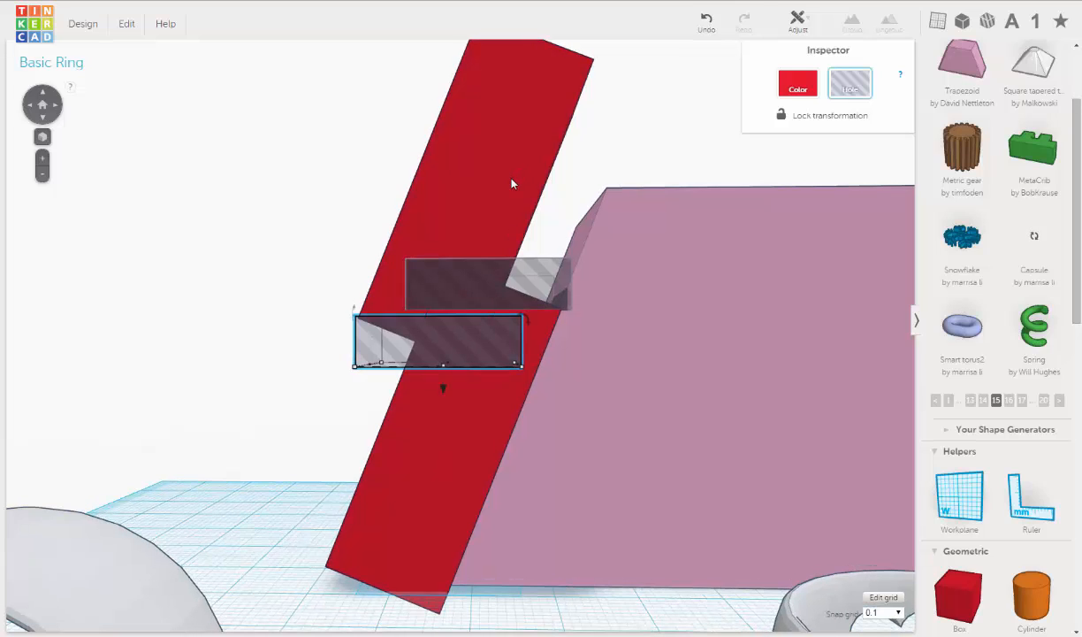
left_click(510, 216)
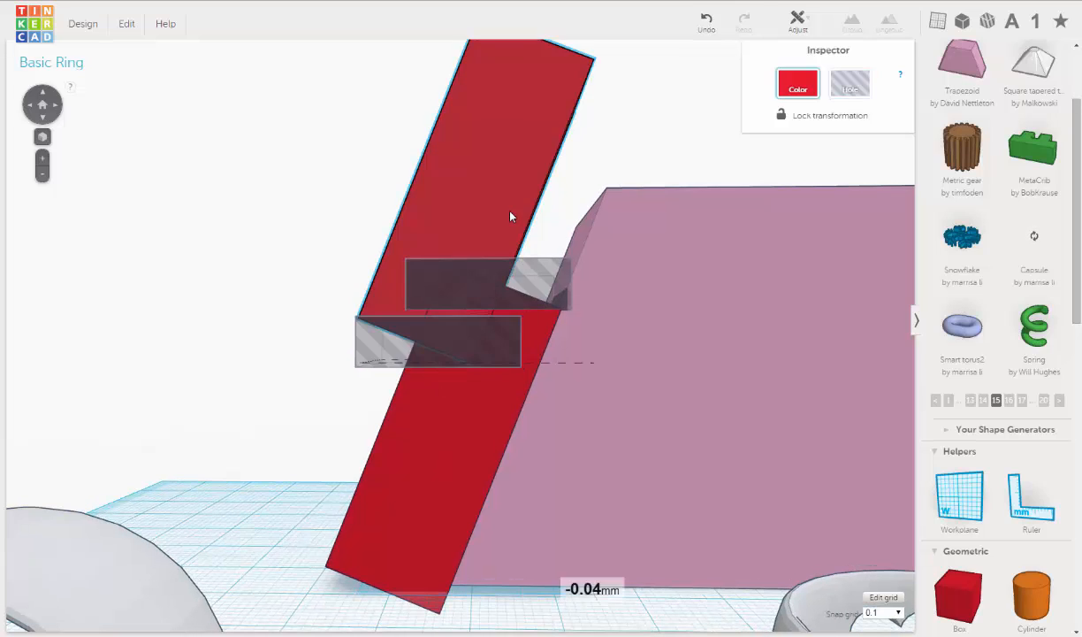
left_click(370, 351, "shift")
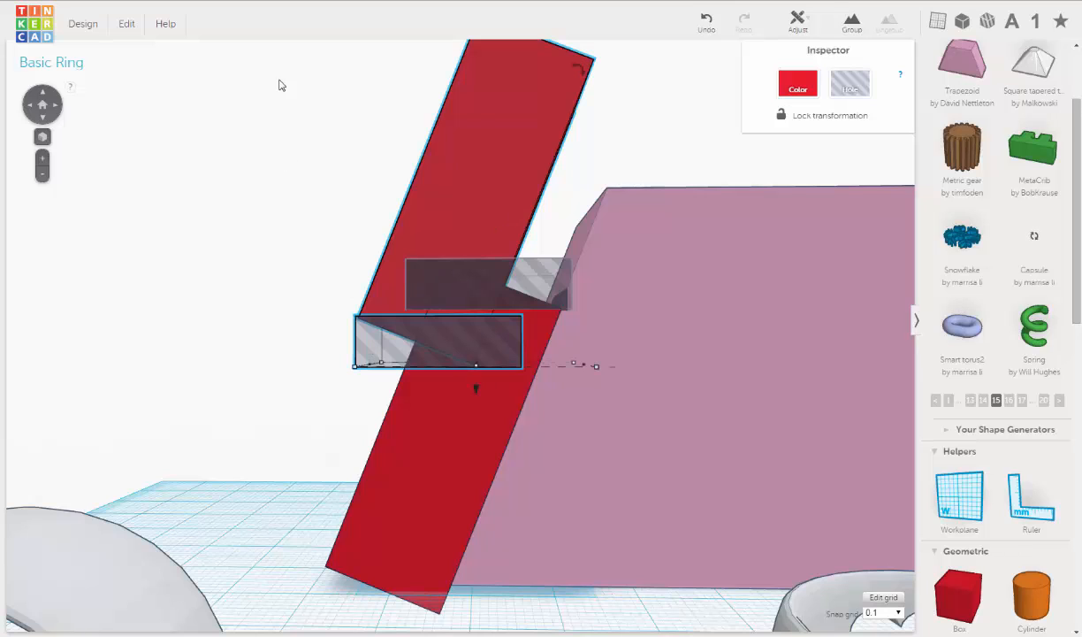
left_click(852, 27)
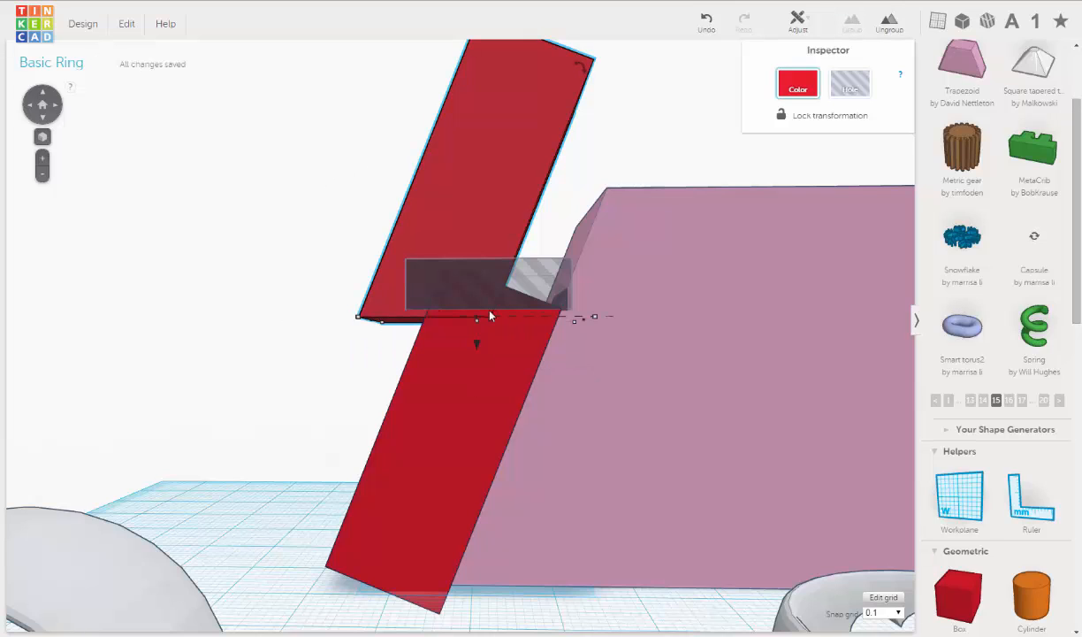
Step: Group the lower red box with the remaining hole box to cut its protruding upper end off flat
left_click(513, 367)
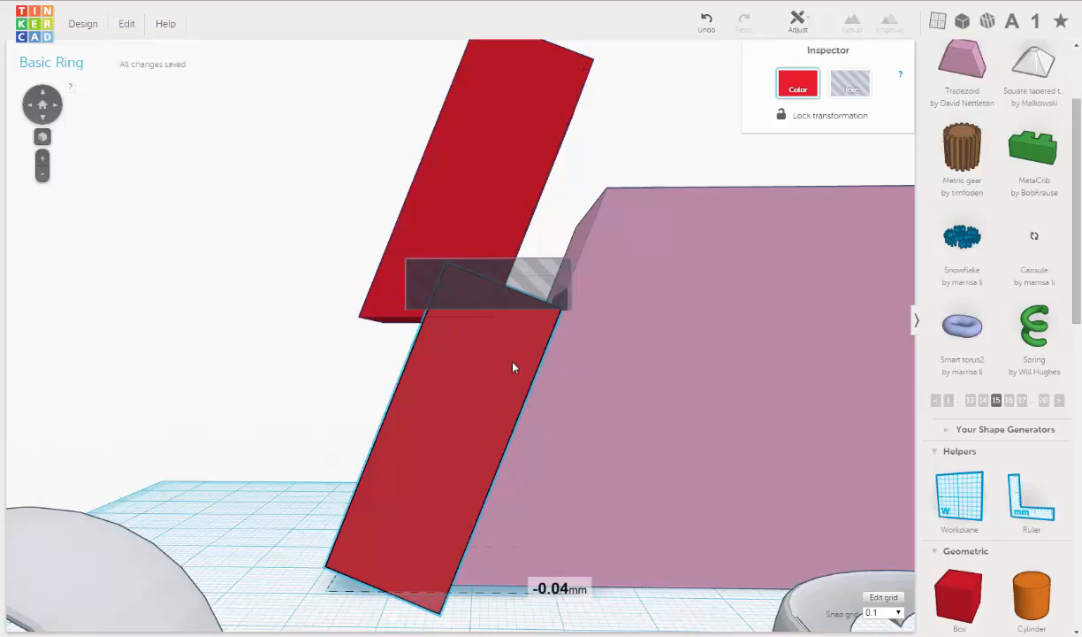
left_click(529, 292, "shift")
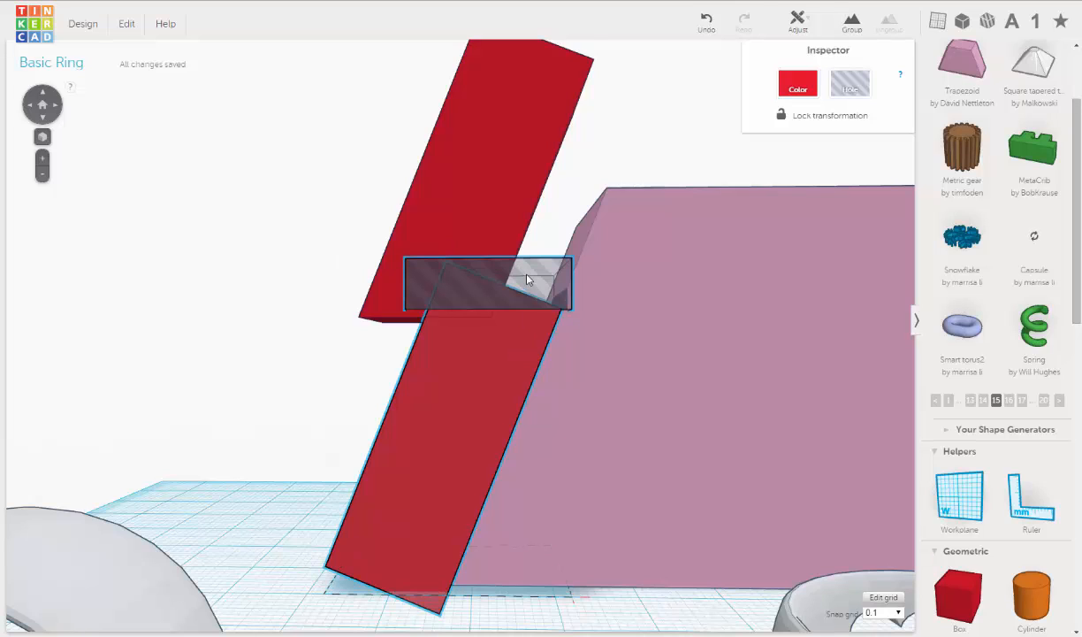
left_click(851, 24)
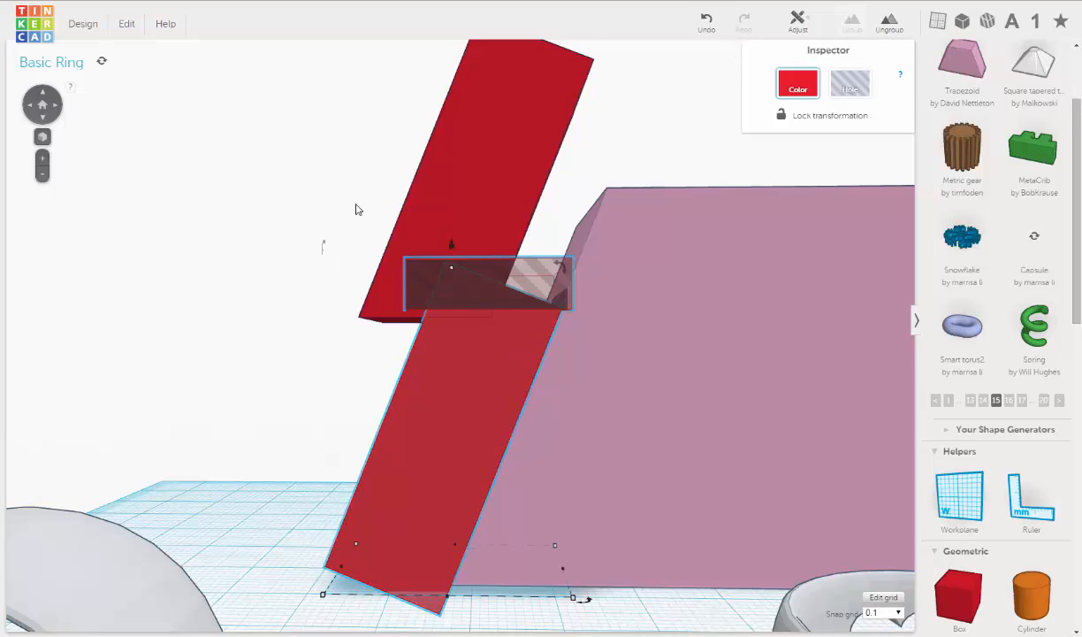
Step: Add a new box on the workplane beside the lower red box's outer side and turn it into a hole
mouse_move(328, 212)
right_mouse_down()
mouse_move(325, 238)
mouse_move(334, 204)
right_mouse_up()
scroll(336, 205, "down", 1)
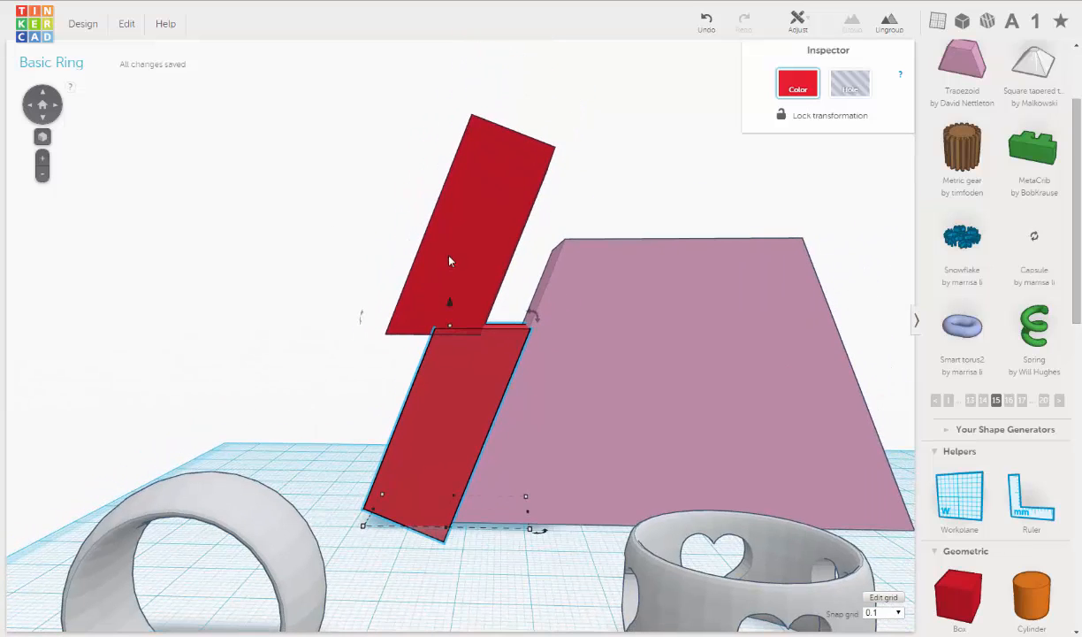
right_click_drag(377, 275, 374, 248)
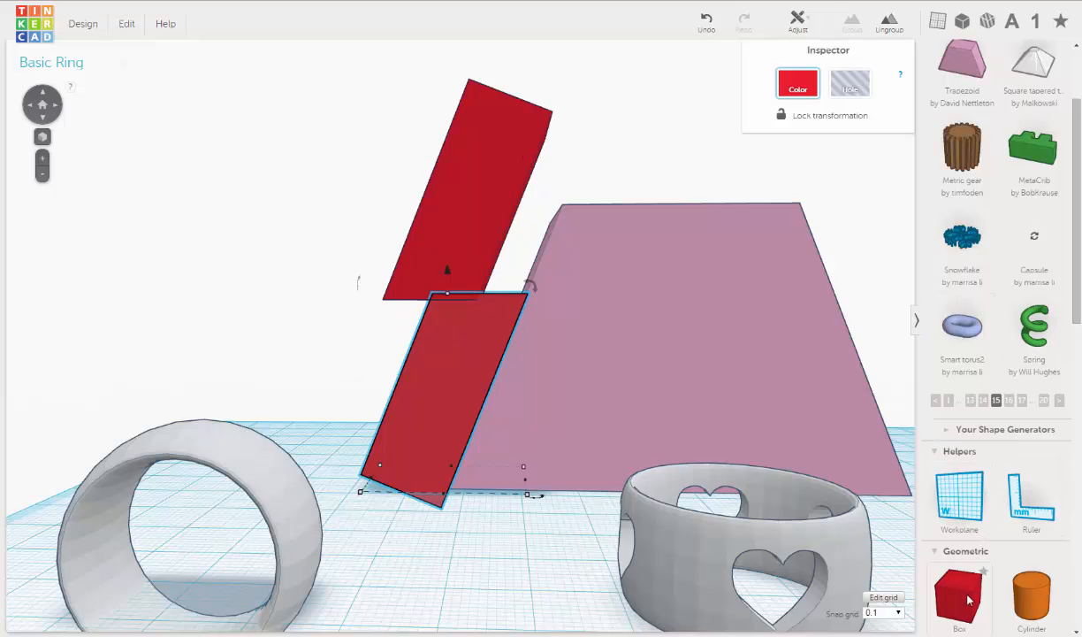
left_click_drag(959, 591, 303, 453)
left_click(848, 88)
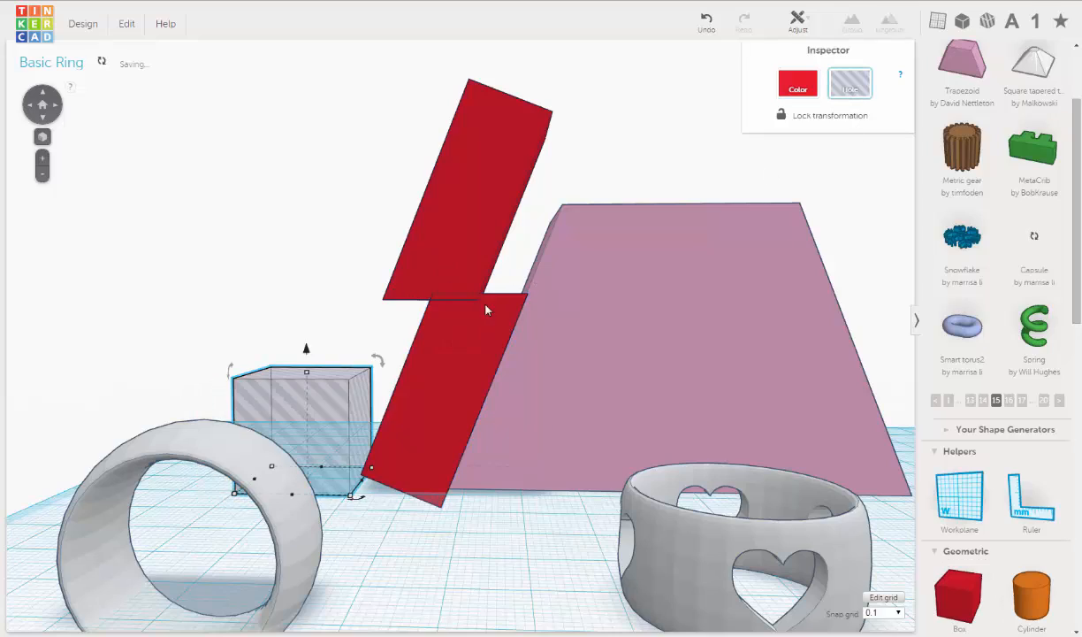
Step: Shift the new hole box sideways until one edge lines up with the side of the red boxes
right_click_drag(485, 307, 586, 432)
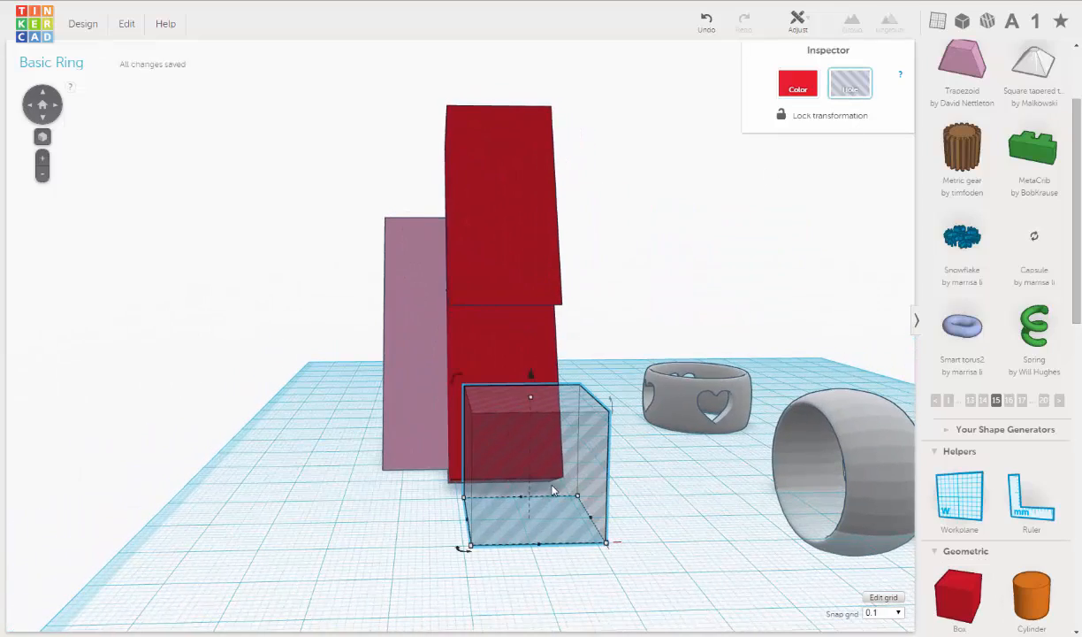
left_click_drag(553, 490, 533, 489)
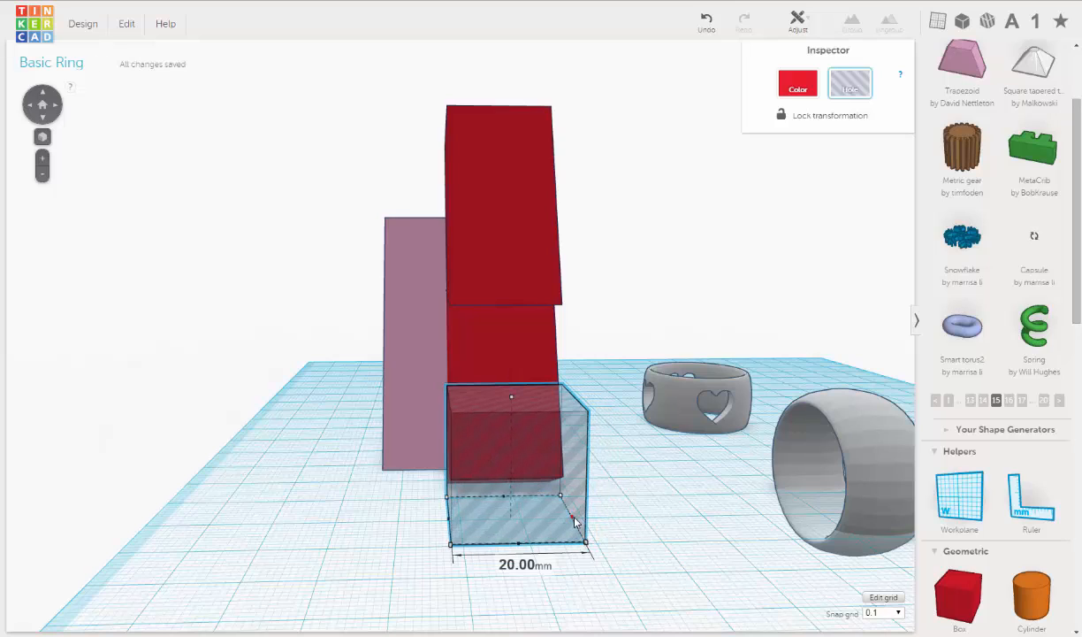
left_click_drag(577, 520, 581, 524)
left_click_drag(574, 522, 576, 523)
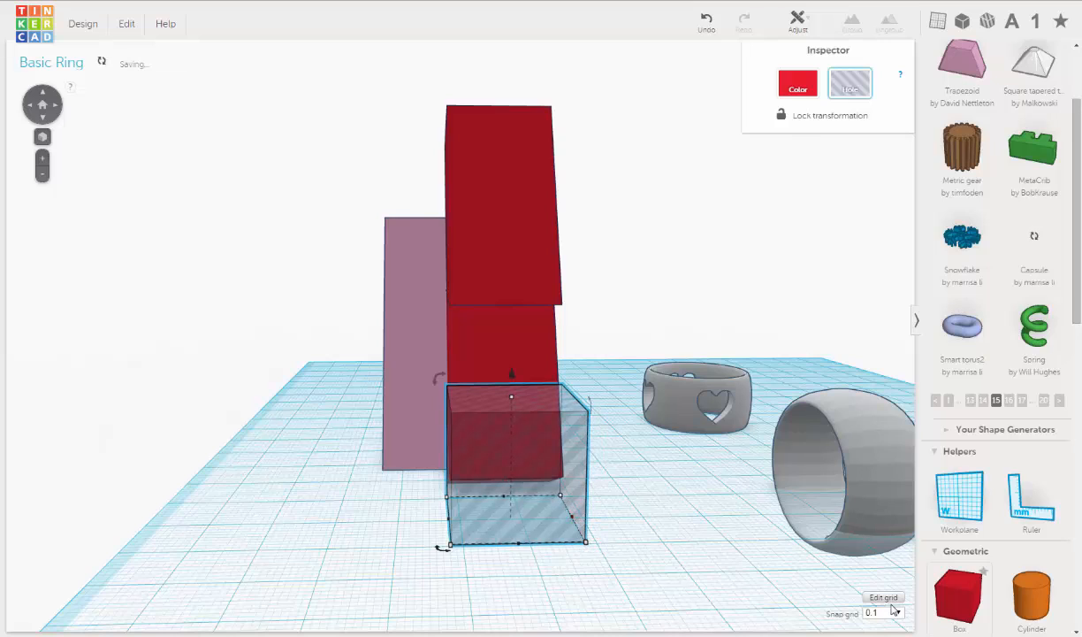
Step: Set the snap grid to 1.0 and widen the hole box slightly on both sides so it extends past the red boxes' width
left_click(895, 612)
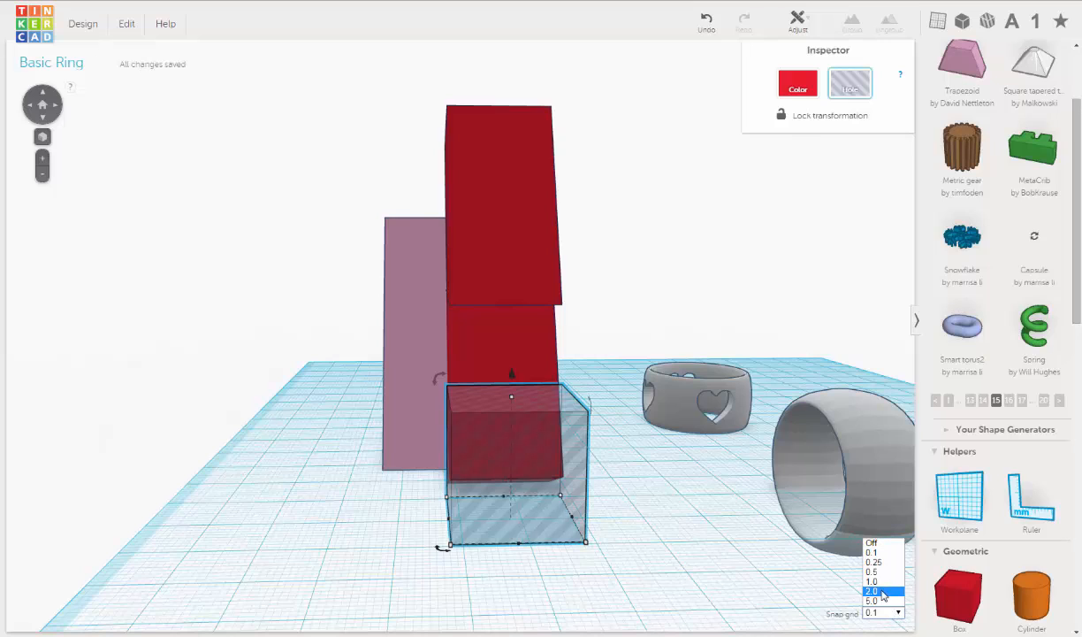
left_click(872, 582)
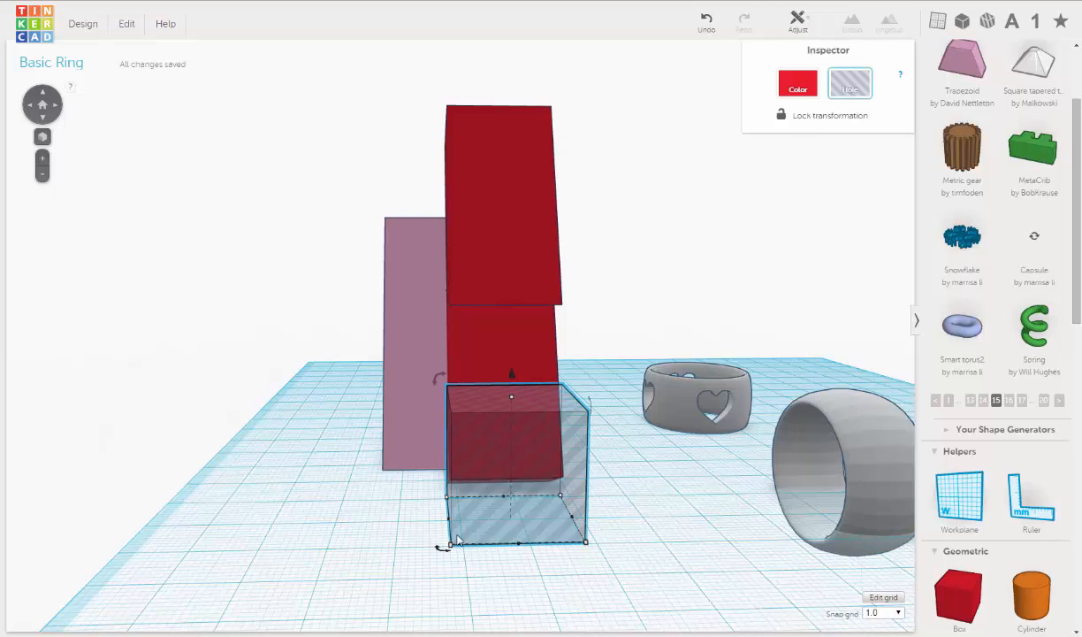
left_click_drag(448, 521, 437, 523)
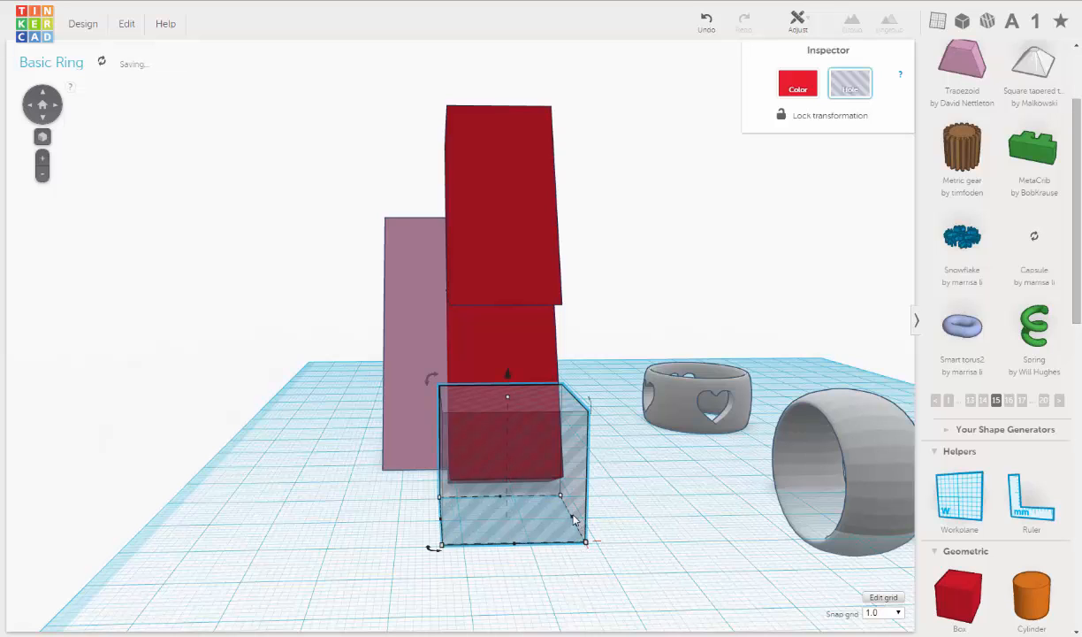
left_click_drag(576, 522, 591, 524)
Step: Raise the hole box off the workplane and stretch it vertically until it is taller than the raised red box
right_click_drag(640, 512, 323, 376)
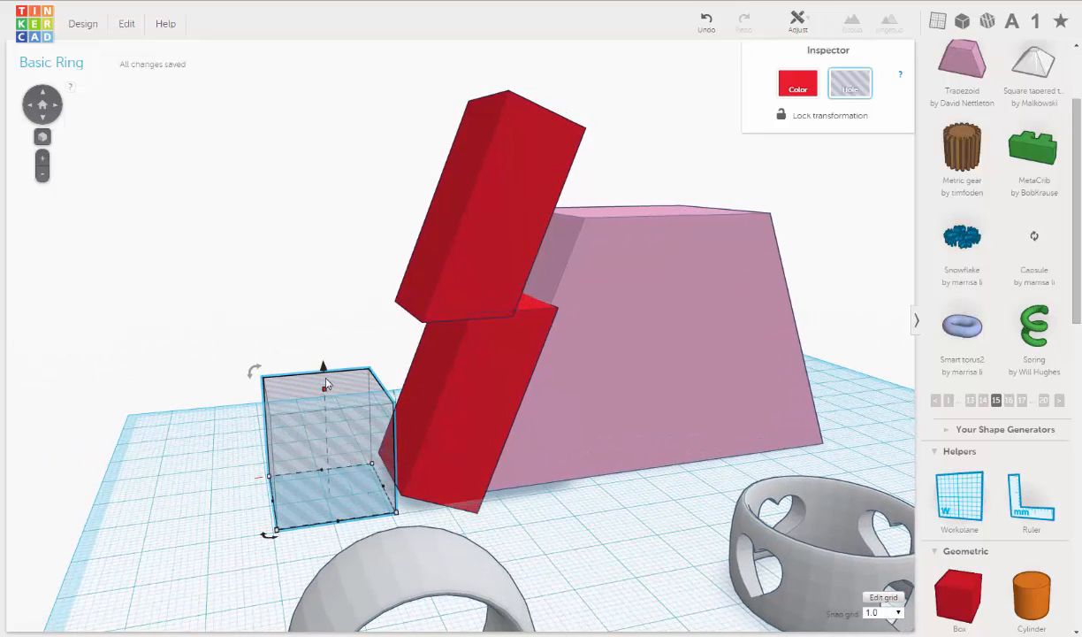
left_click_drag(324, 369, 338, 41)
scroll(321, 236, "up", 1)
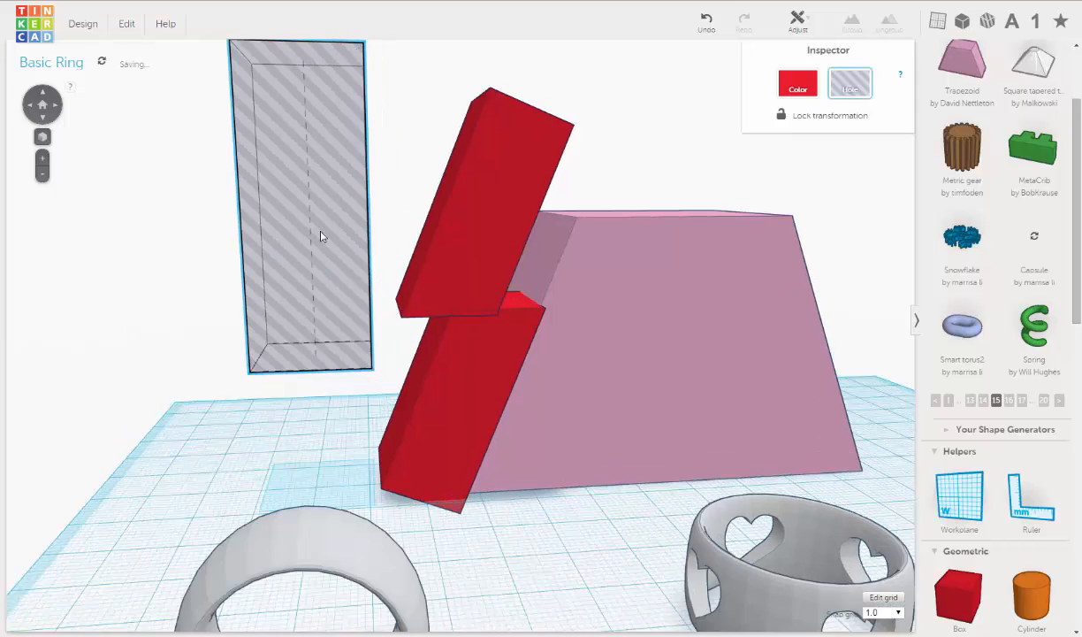
Step: Tilt the tall hole box toward the trapezoid until its long sides run parallel to the raised red box
right_click_drag(321, 236, 372, 266)
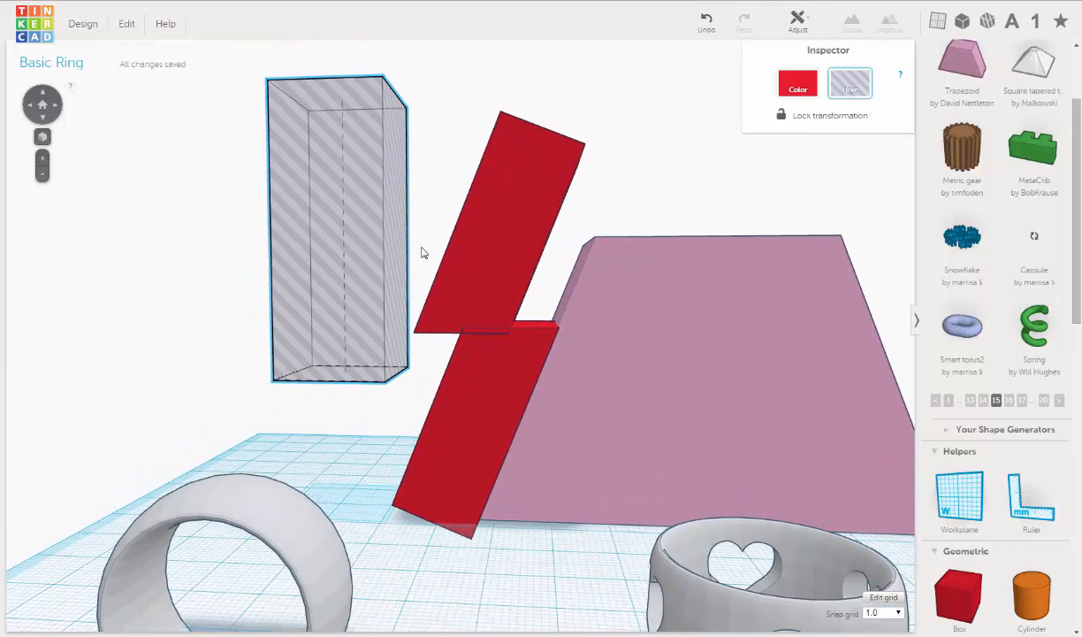
right_click_drag(437, 122, 451, 170)
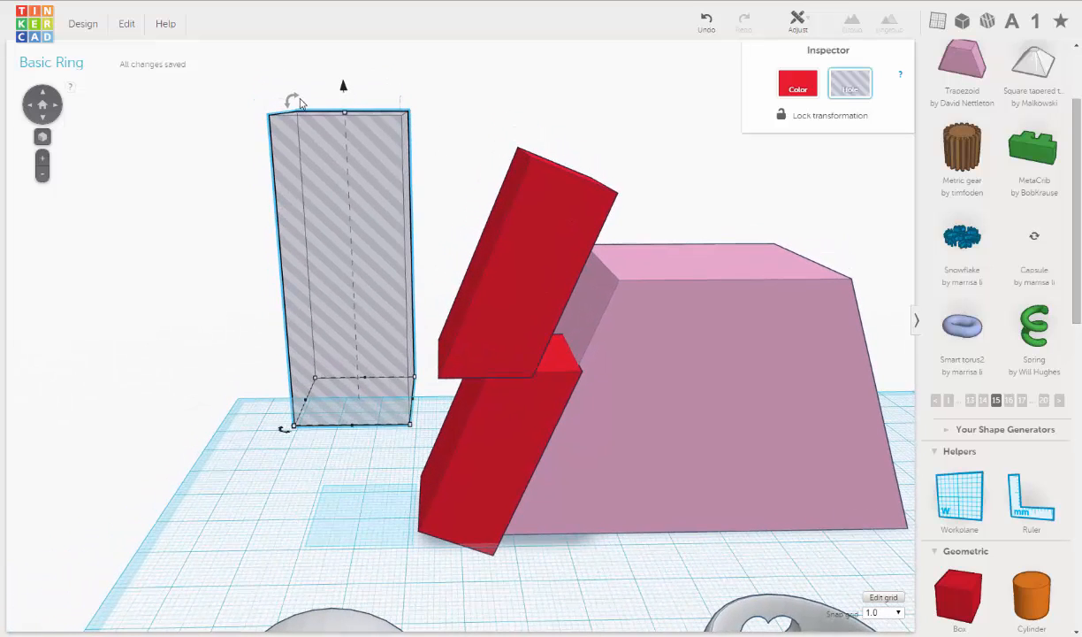
mouse_move(292, 100)
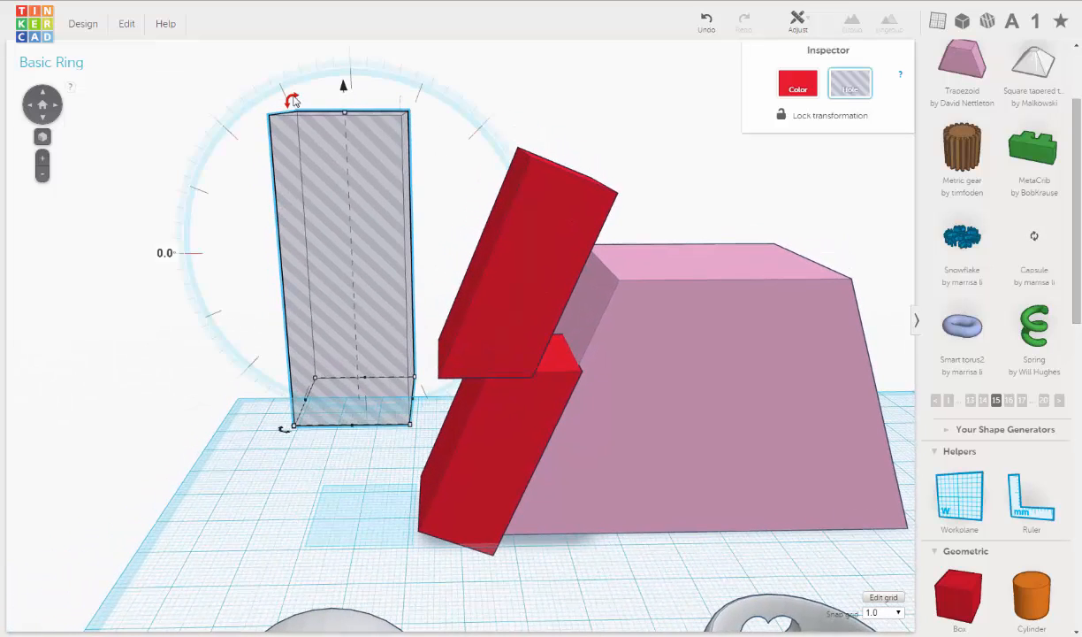
mouse_move(292, 100)
left_mouse_down()
mouse_move(307, 87)
mouse_move(358, 89)
left_mouse_up()
Step: Move the tilted hole box horizontally toward the trapezoid until it overlaps roughly half of the raised red box
right_click_drag(439, 247, 450, 221)
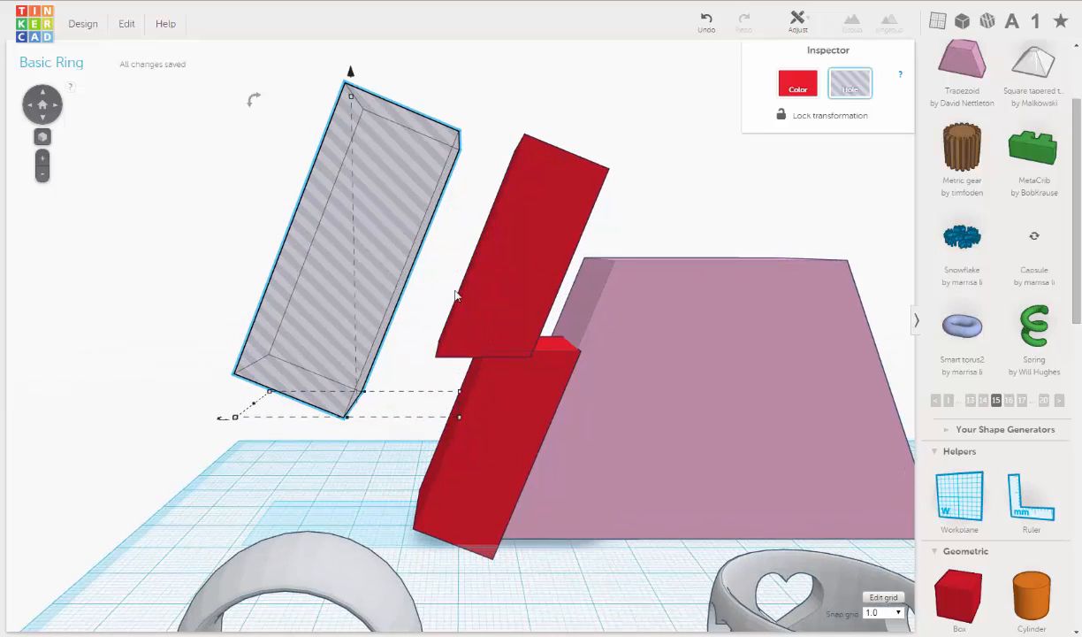
key("Right")
key("Right")
key("Right")
key("Right")
key("Right")
key("Right")
key("Right")
key("Right")
key("Right")
key("Right")
key("Right")
key("Right")
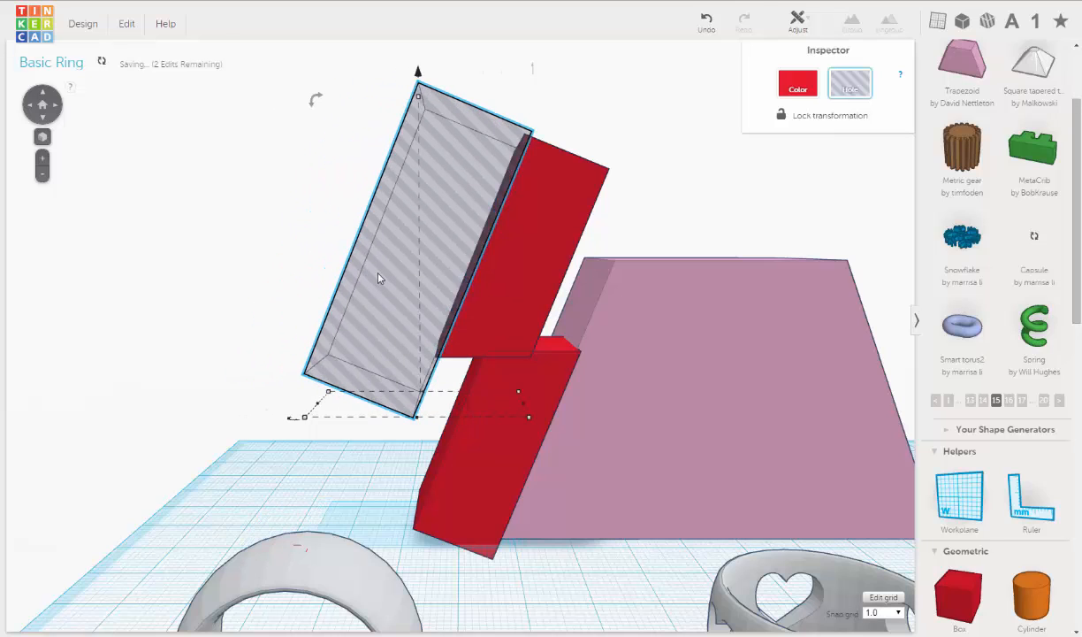
key("Right")
key("Right")
key("Right")
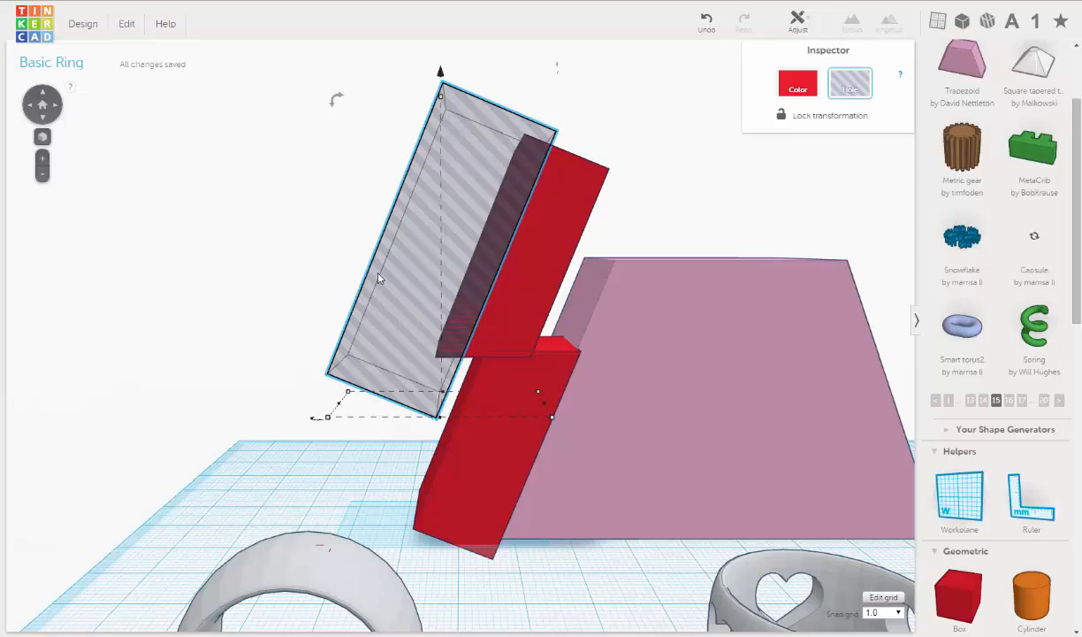
key("Right")
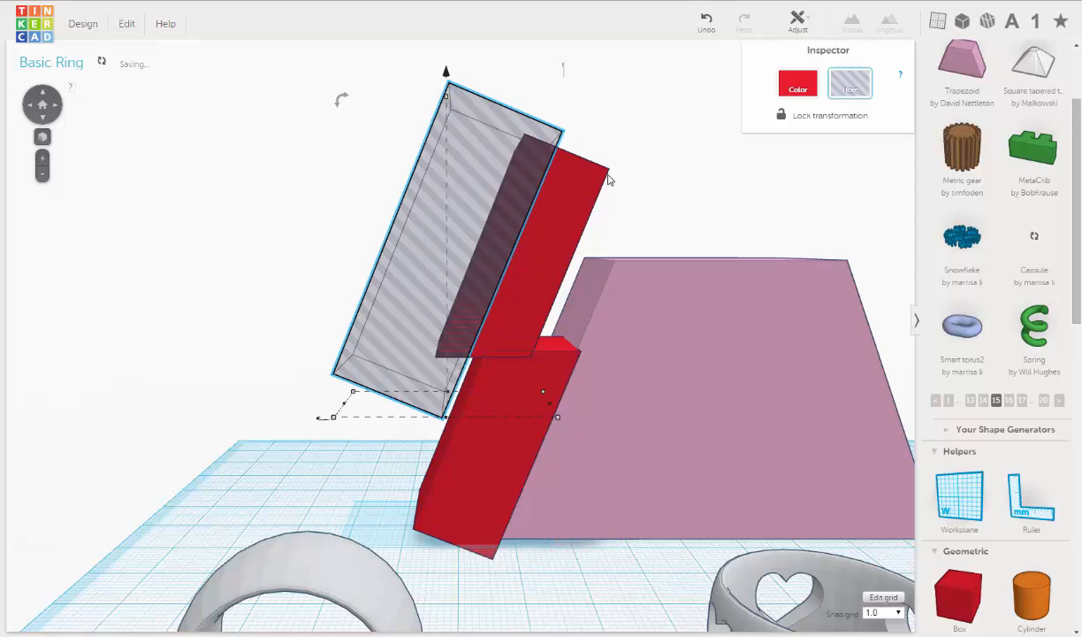
Step: Tilt the hole box further toward the trapezoid so its edge cuts diagonally across the raised red box
right_click_drag(609, 174, 606, 176)
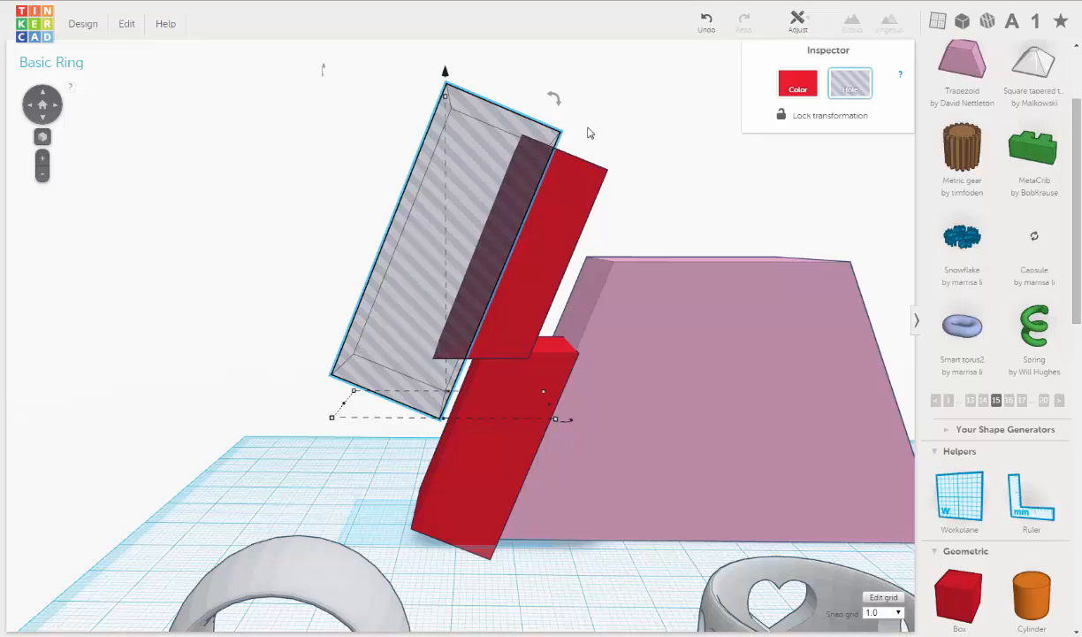
right_click_drag(552, 147, 566, 115)
mouse_move(538, 94)
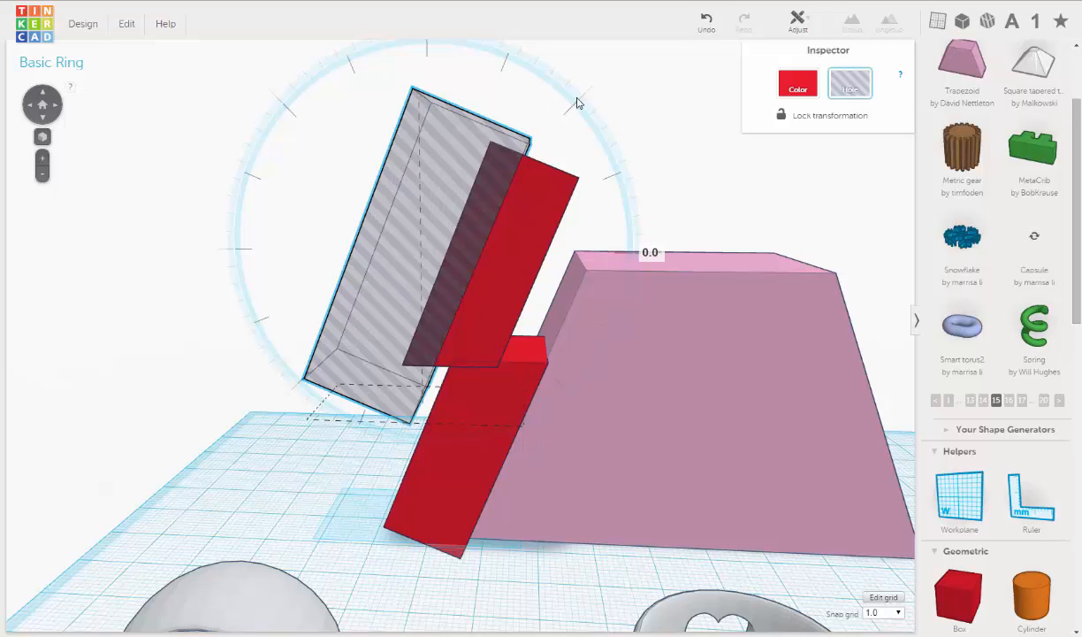
left_click_drag(576, 103, 594, 106)
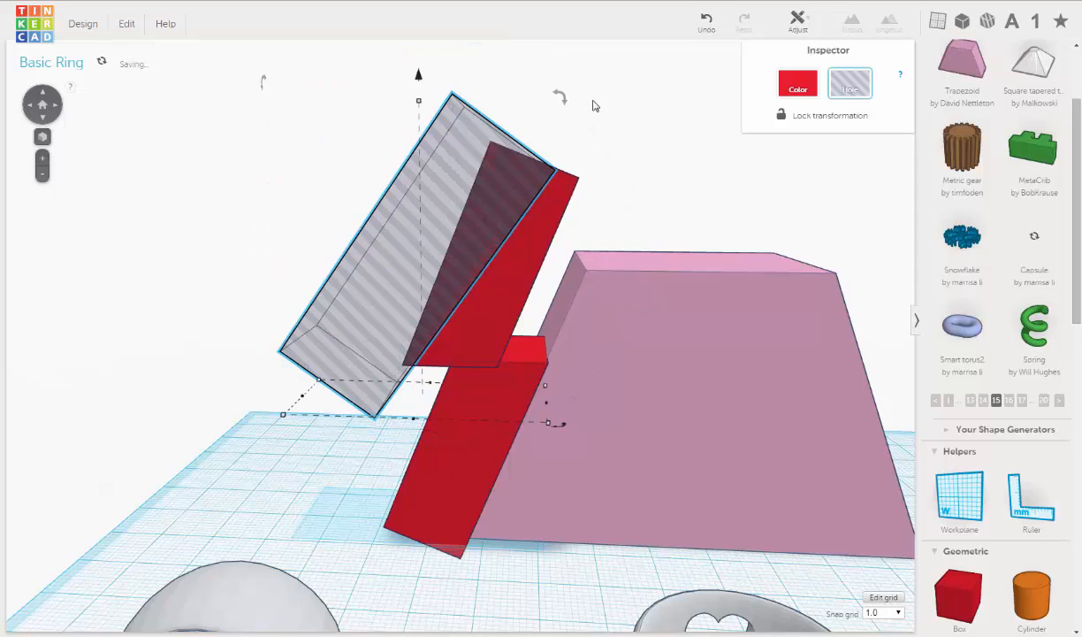
Step: Nudge the hole box toward the trapezoid until its edge nearly reaches the raised red box's upper corner
key("Right")
key("Right")
key("Right")
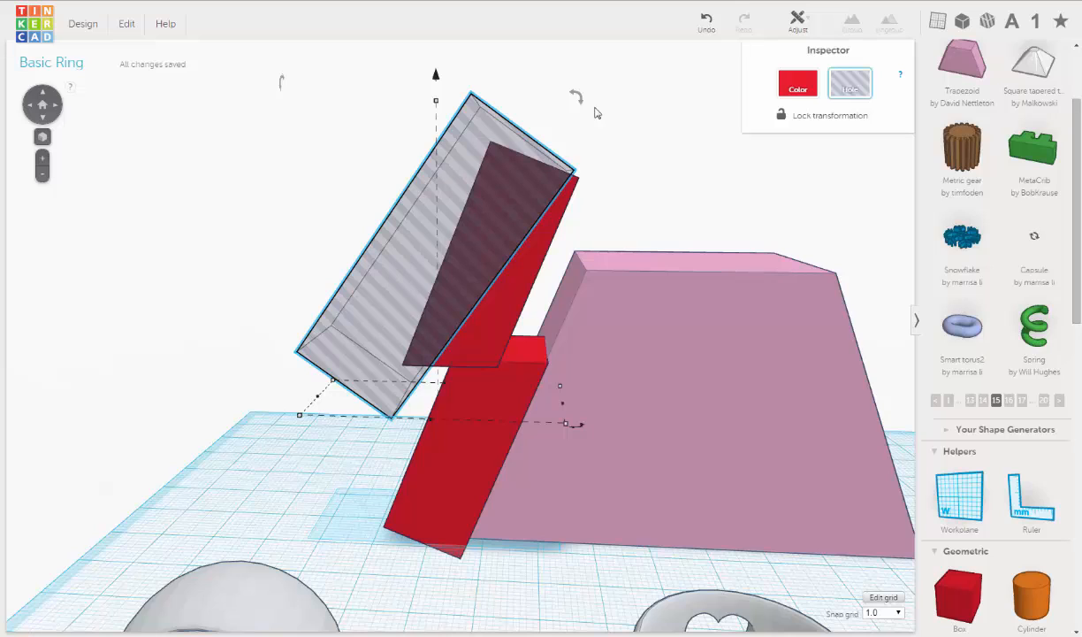
Step: Rotate the hole box about 2 degrees further so its edge meets the raised red box's upper corner nearest the trapezoid
scroll(559, 247, "up", 3)
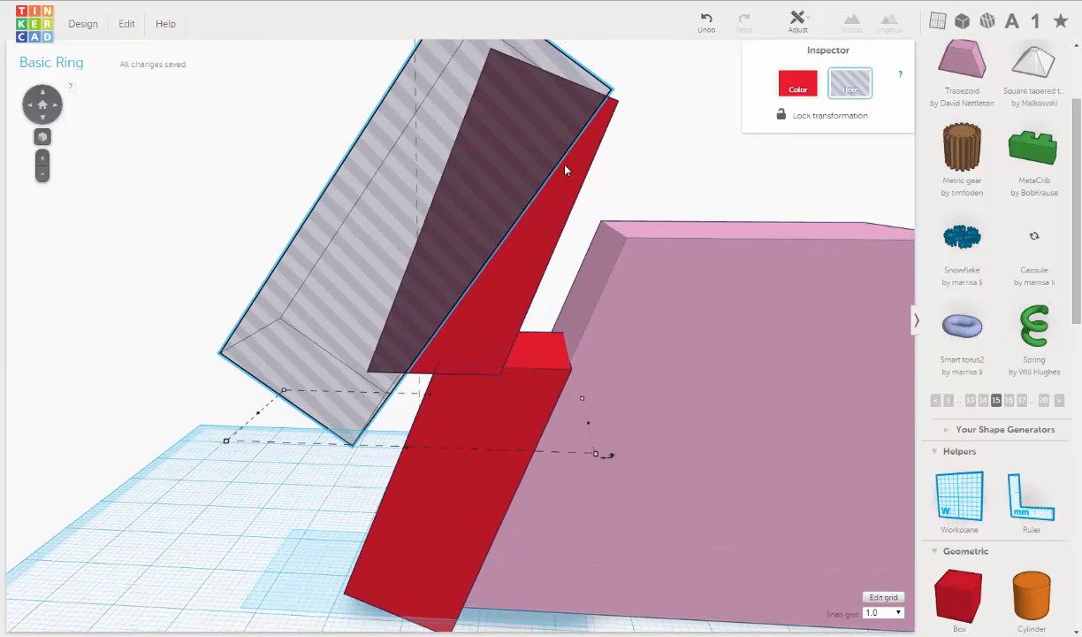
middle_click_drag(568, 183, 559, 203)
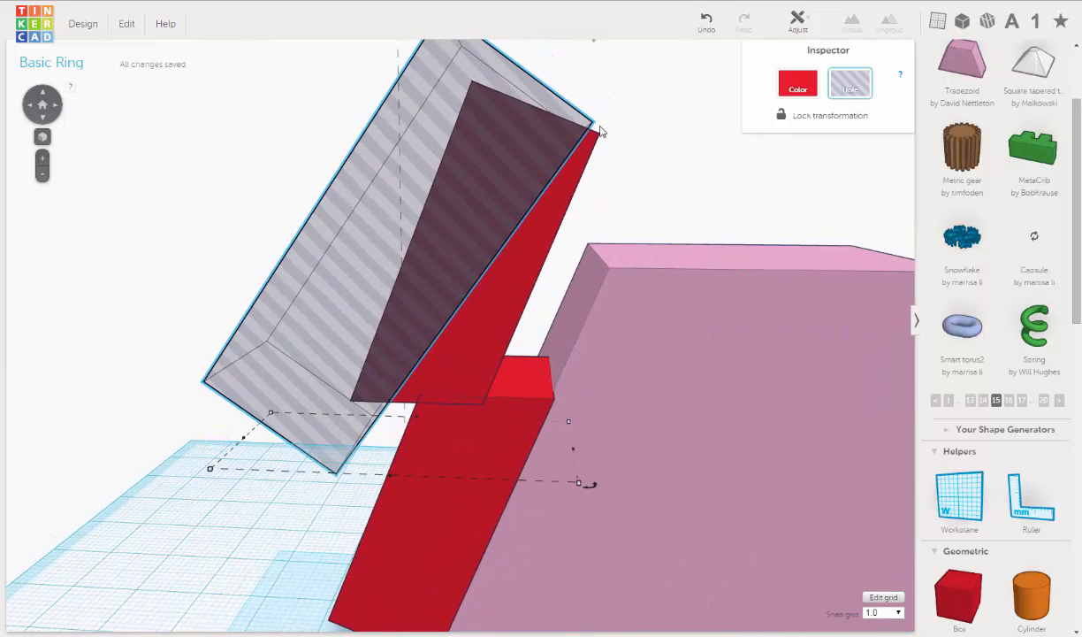
scroll(600, 127, "down", 3)
left_click_drag(556, 113, 584, 107)
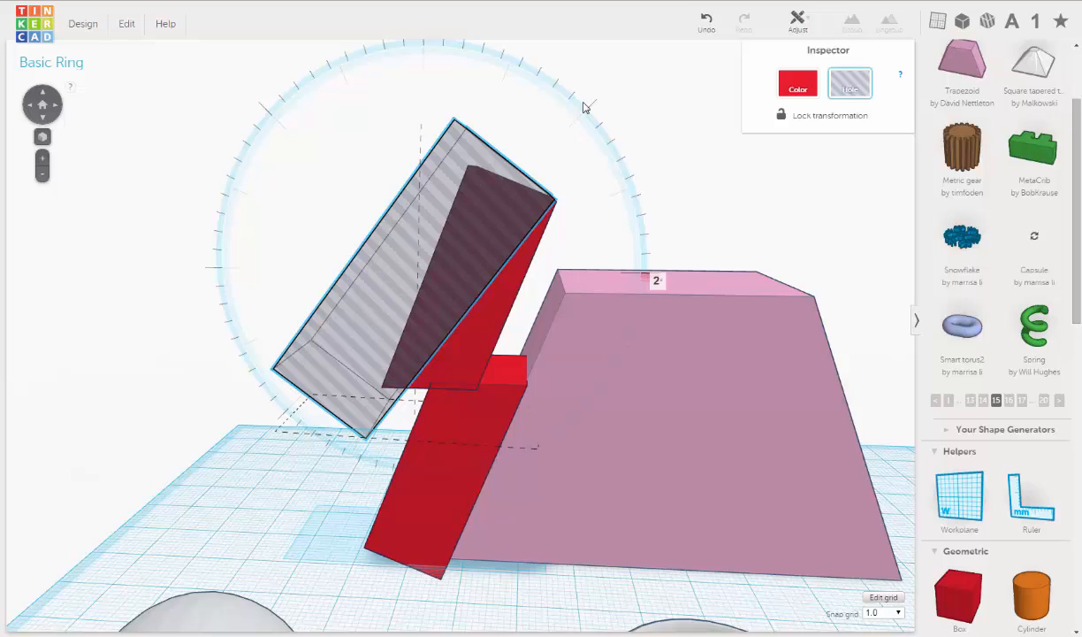
left_click_drag(583, 103, 584, 102)
middle_click_drag(542, 249, 512, 239)
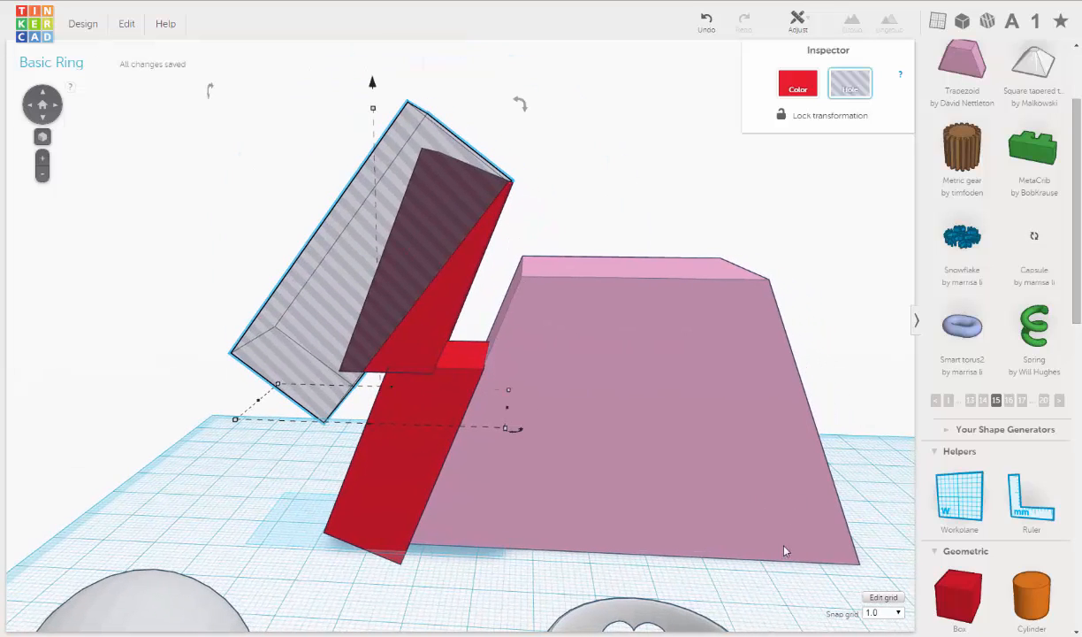
Step: Set the snap grid to 0.1 and finely nudge the hole box until its edge meets the raised red box's upper corner
left_click(900, 613)
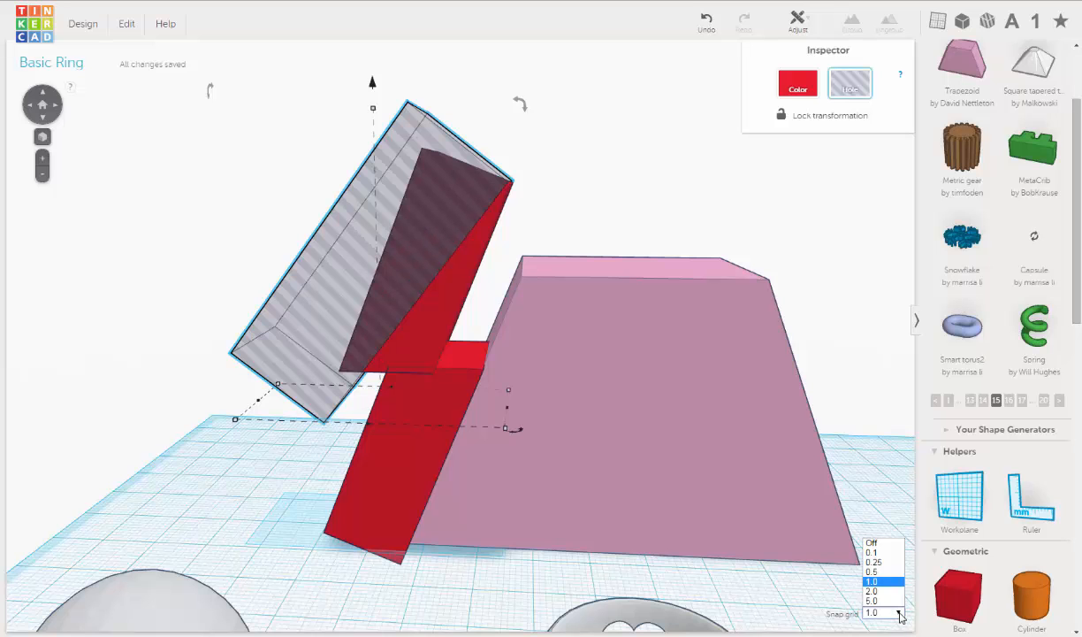
left_click(849, 521)
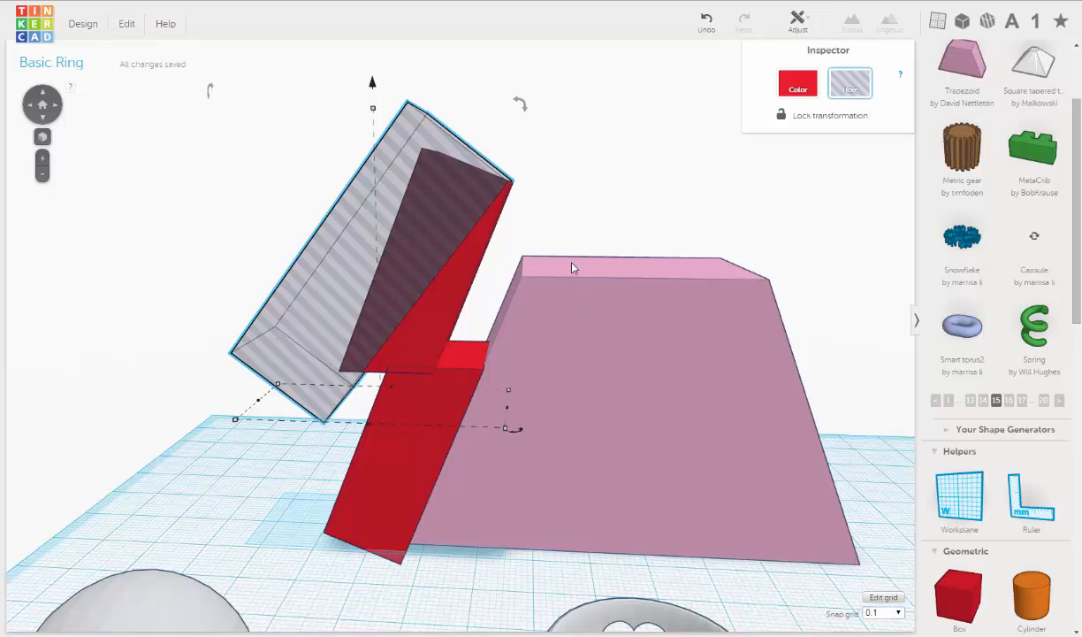
scroll(547, 250, "up", 3)
scroll(573, 291, "up", 3)
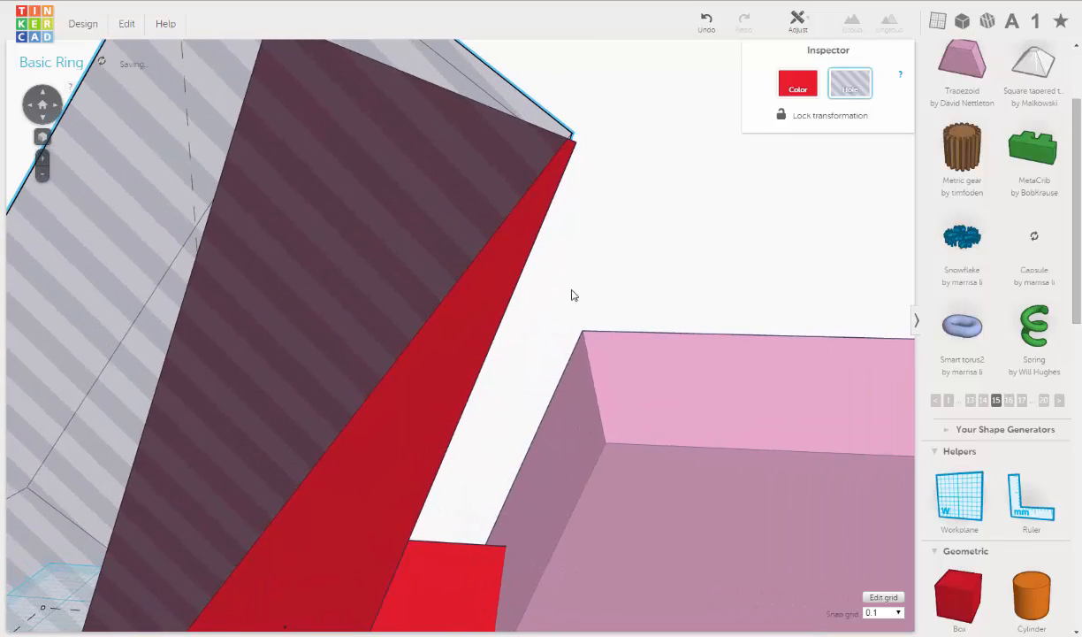
scroll(572, 295, "up", 4)
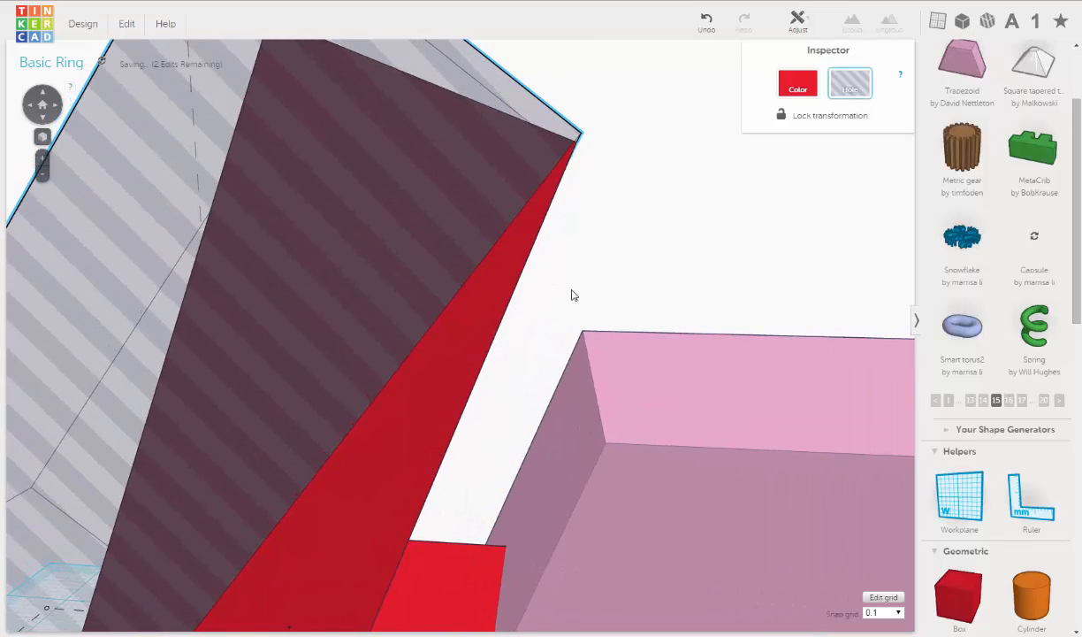
mouse_move(572, 283)
right_mouse_down()
mouse_move(553, 299)
mouse_move(570, 293)
right_mouse_up()
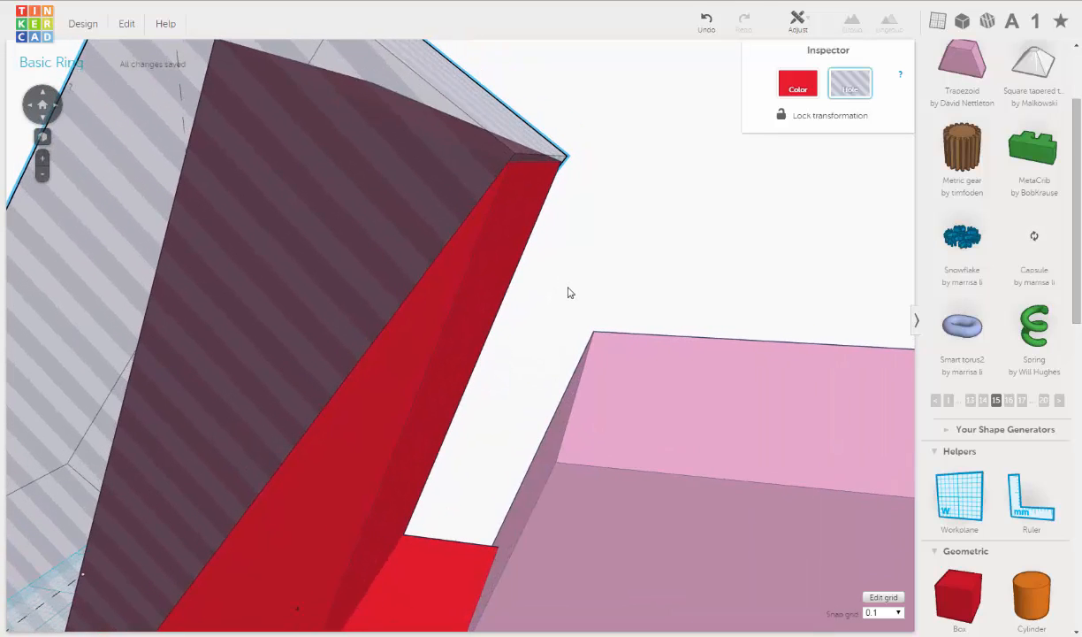
scroll(570, 293, "down", 5)
middle_click_drag(558, 380, 669, 240)
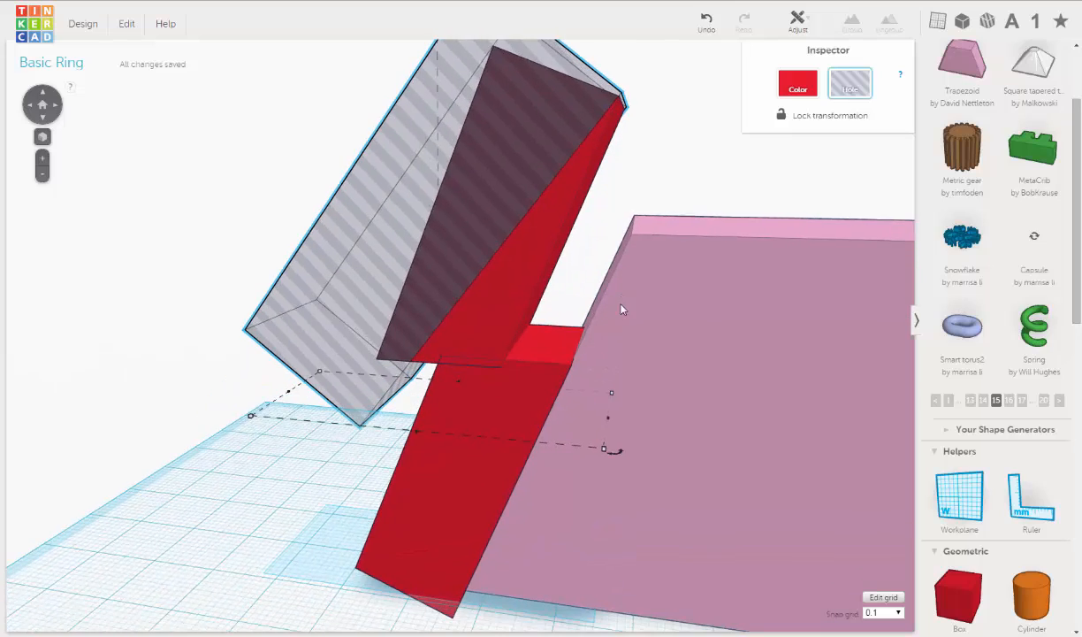
scroll(622, 309, "down", 5)
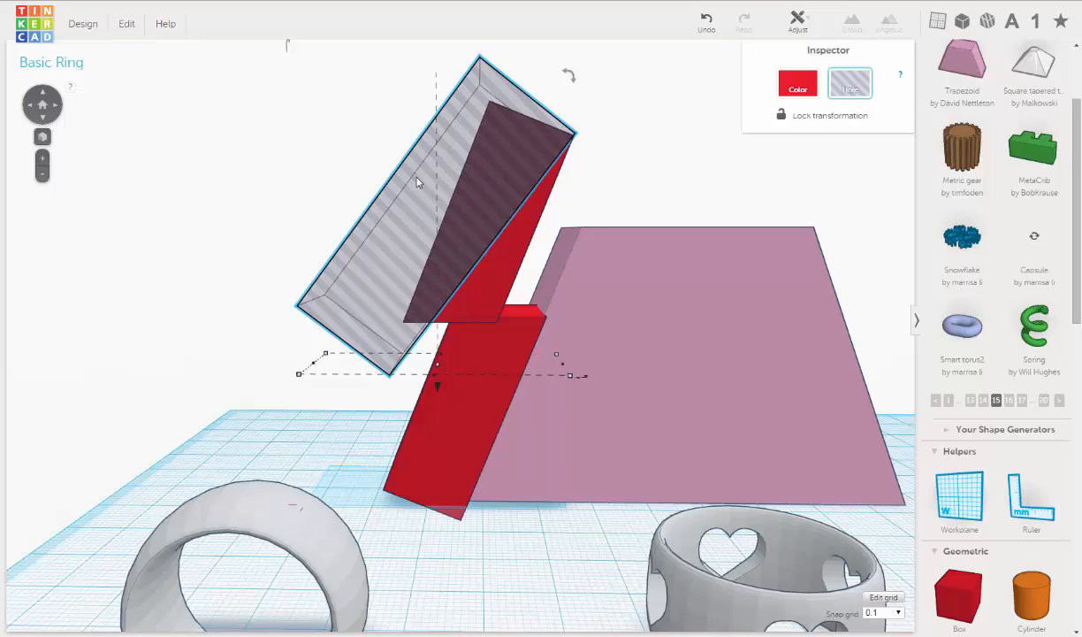
Step: Duplicate the tilted hole box and lower the copy straight down over the lower red box
left_click(128, 26)
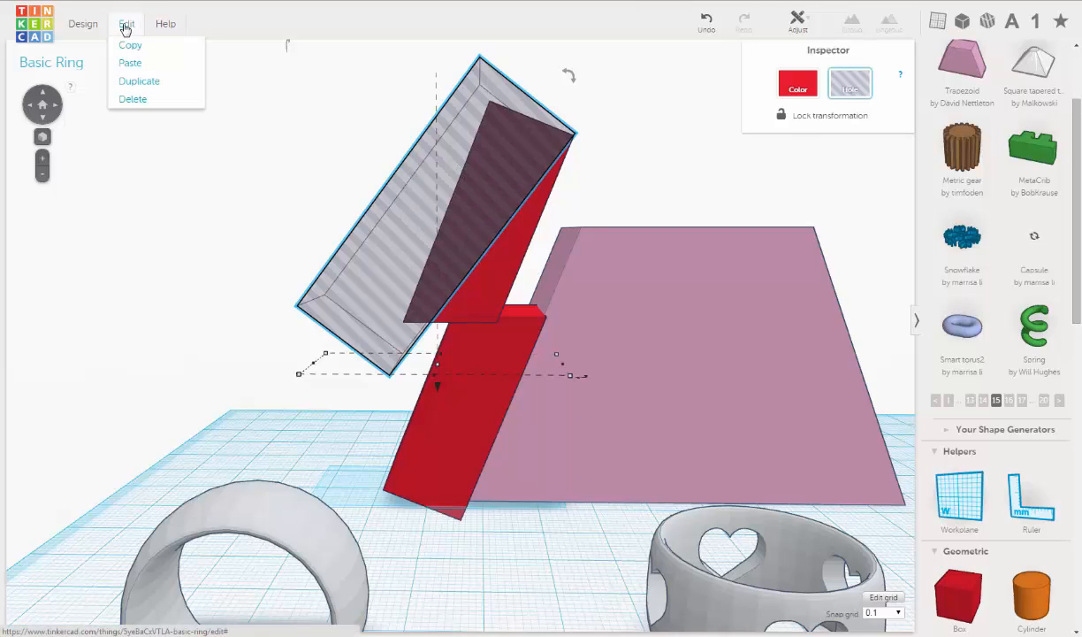
left_click(139, 82)
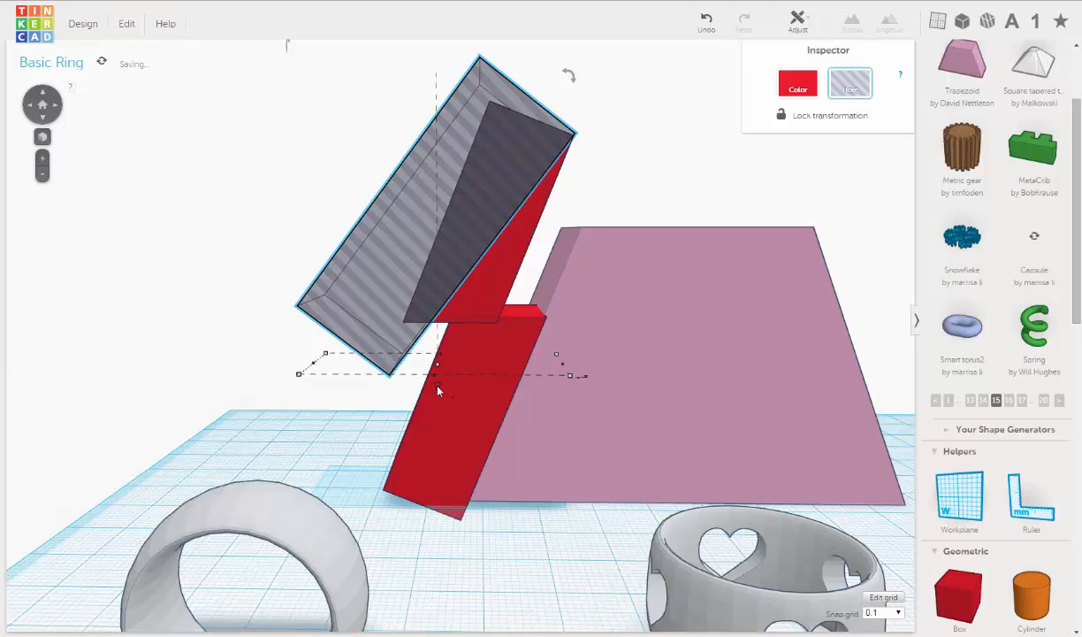
left_click_drag(438, 390, 440, 605)
scroll(437, 419, "up", 4)
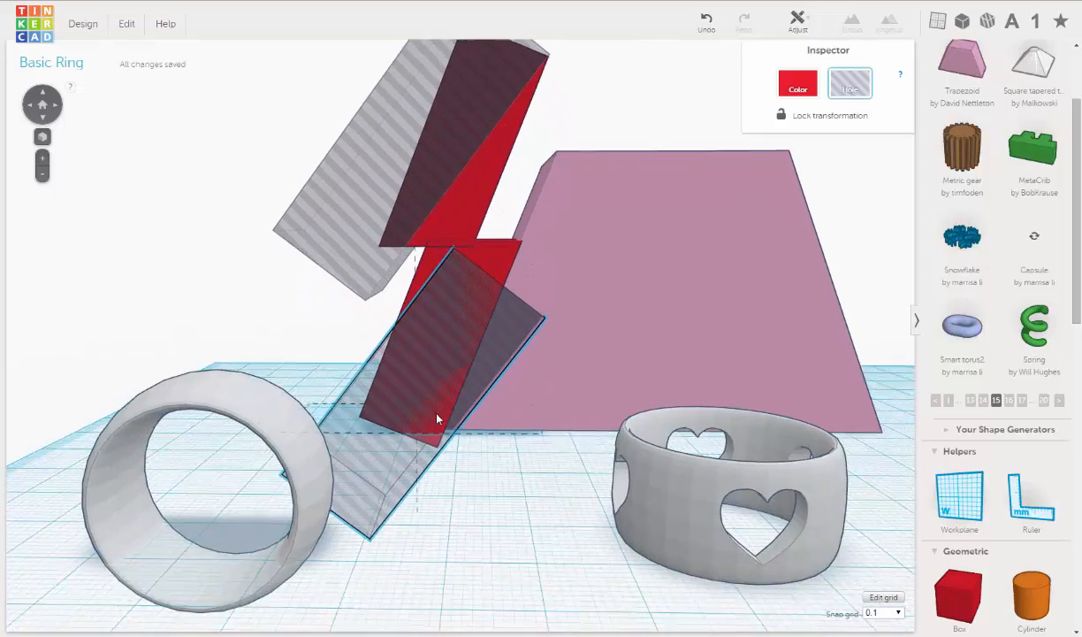
scroll(437, 418, "up", 5)
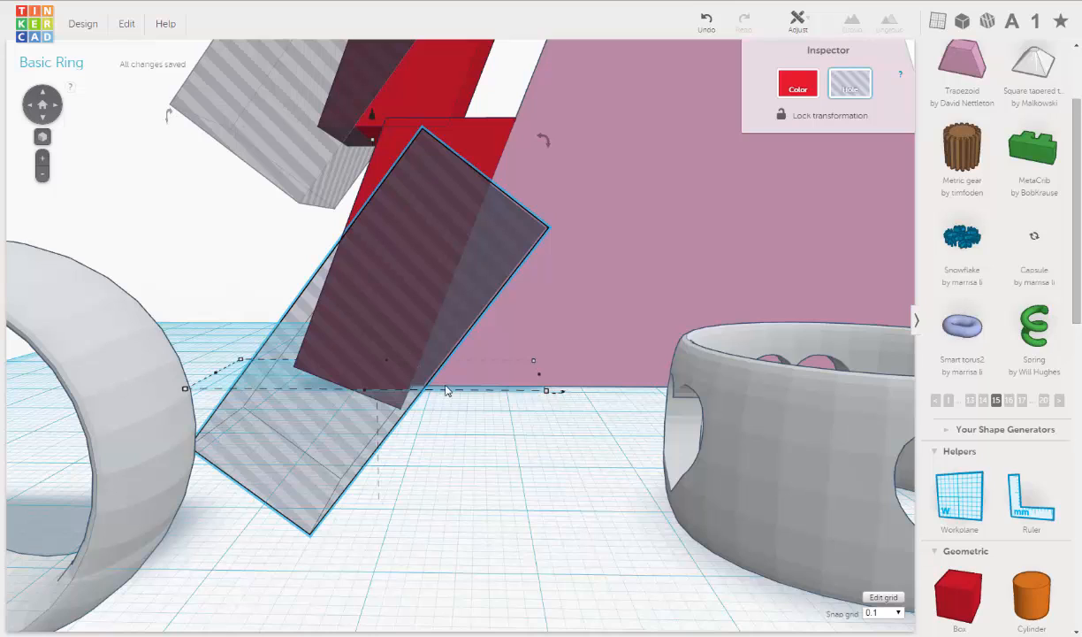
Step: Set the snap grid to 1.0 and shift the lower hole box toward the trapezoid until its edge crosses the lower red box diagonally
key("Right")
key("Right")
key("Right")
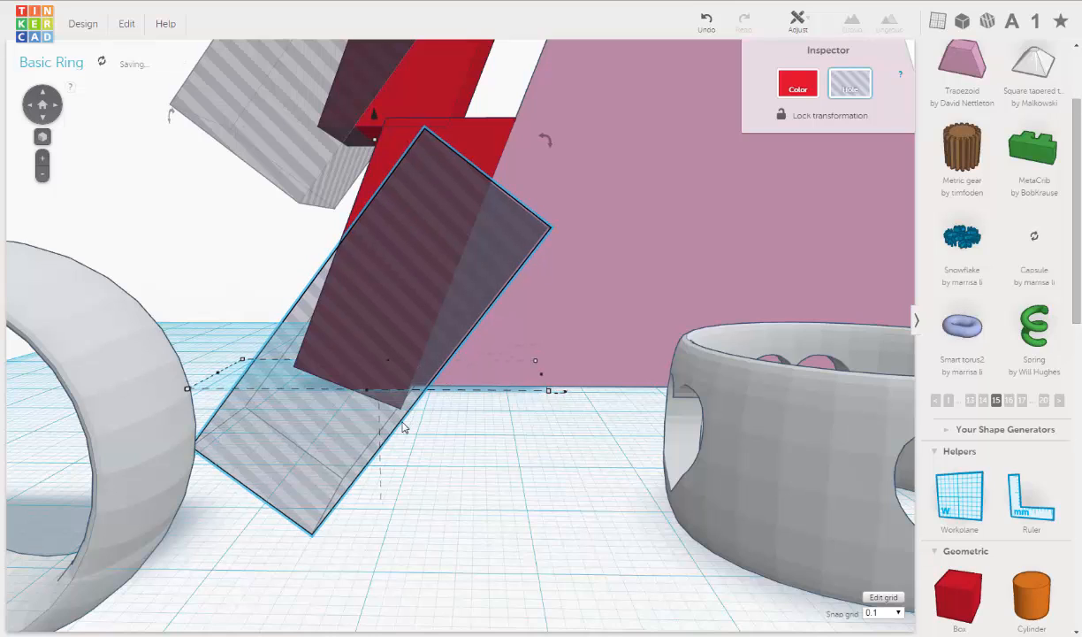
left_click(900, 612)
left_click(881, 582)
key("Right")
key("Right")
key("Right")
key("Right")
key("Right")
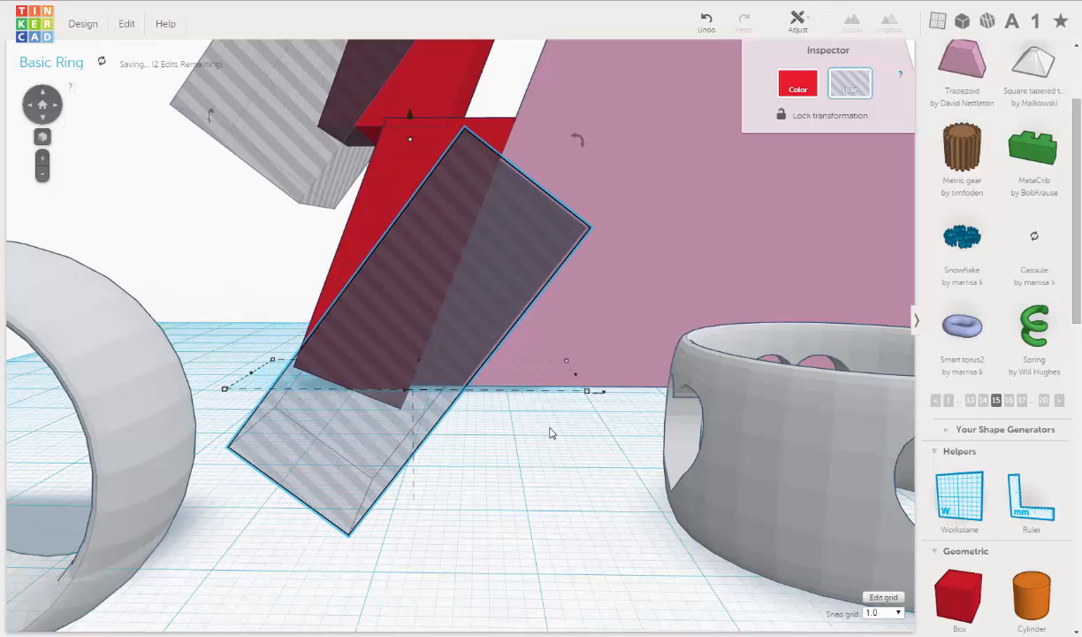
right_click_drag(551, 435, 567, 448)
key("Right")
key("Right")
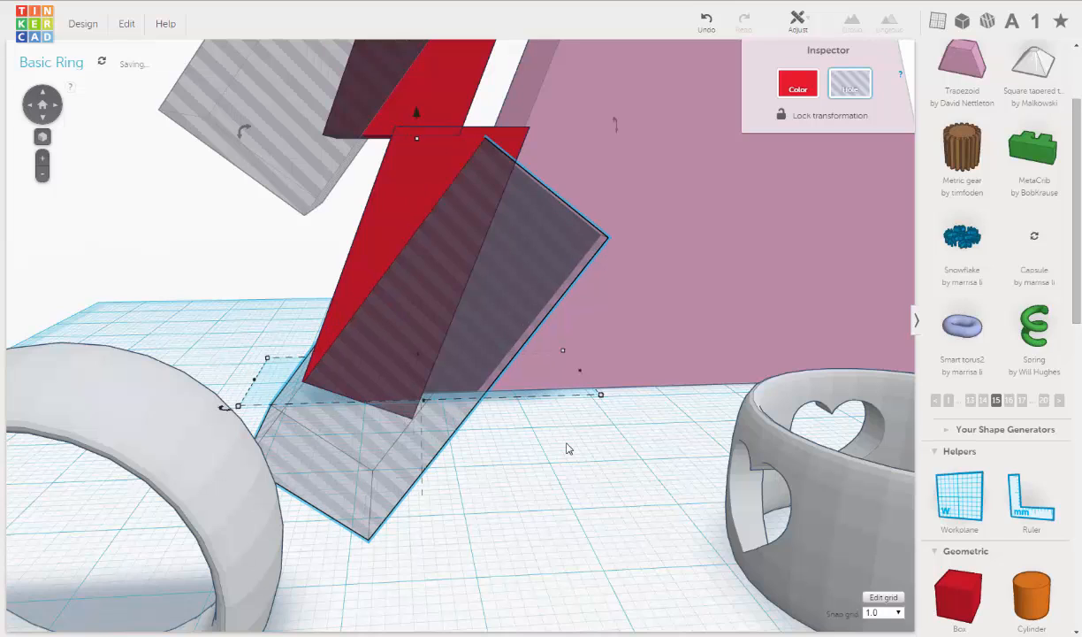
Step: Raise the lower hole box and move it toward the trapezoid so its edge starts at the lower red box's outer bottom corner
left_click_drag(416, 112, 435, 43)
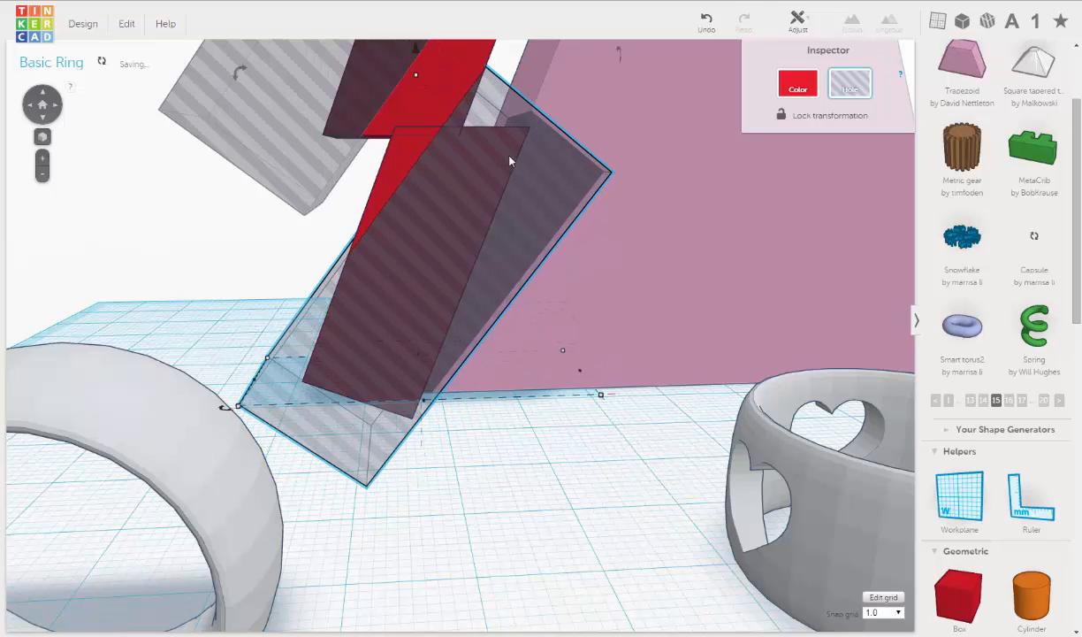
right_click_drag(508, 157, 495, 198)
scroll(504, 177, "down", 4)
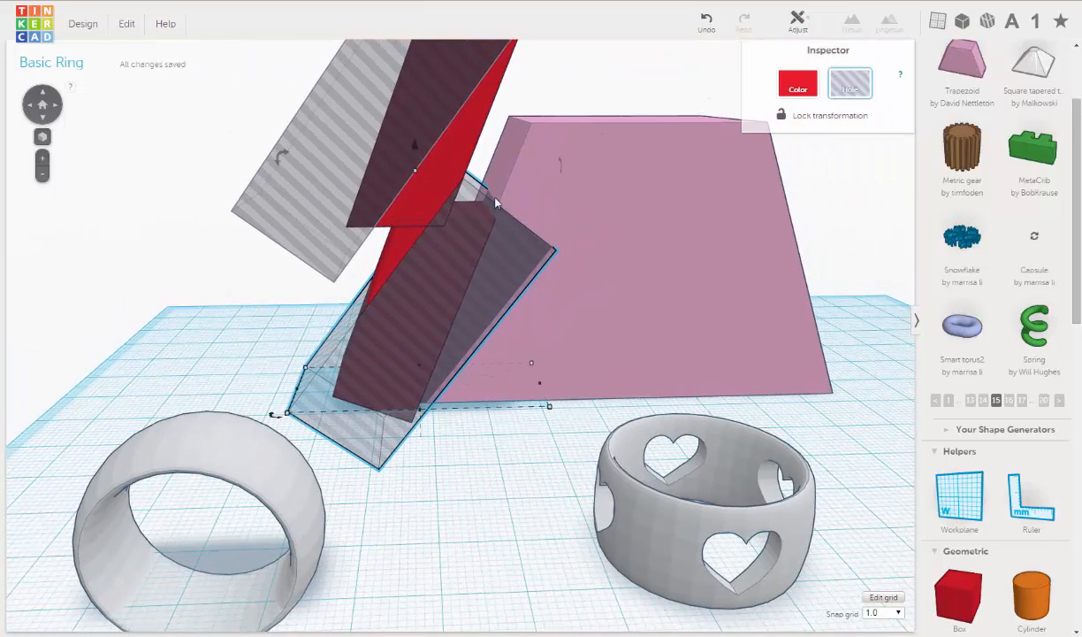
key("Right")
key("Right")
key("Right")
key("Right")
key("Right")
key("Right")
key("Right")
key("Right")
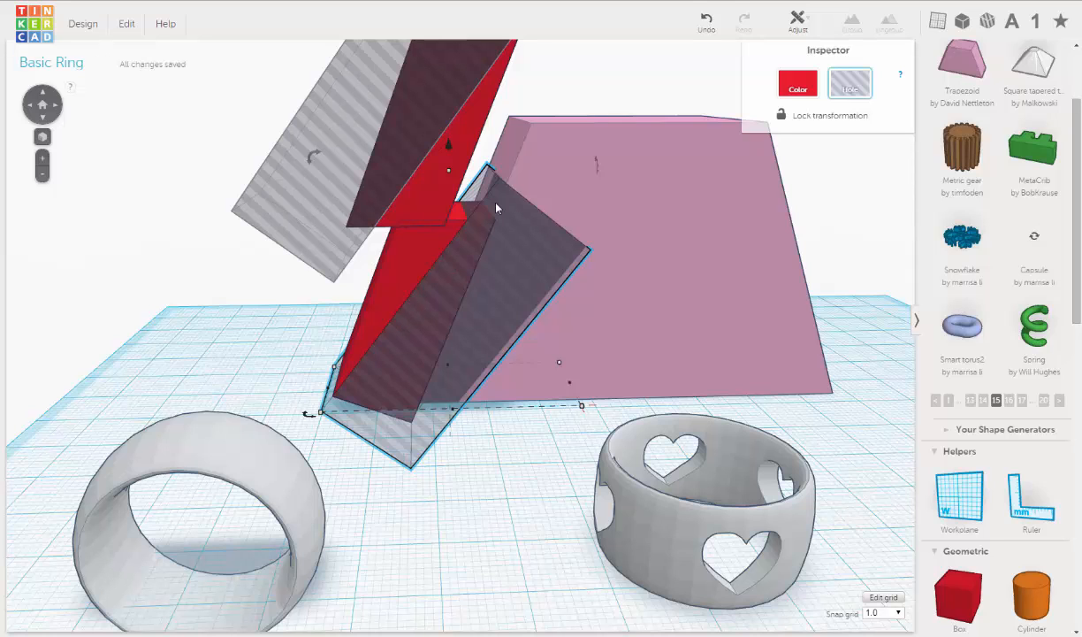
Step: Examine how the lower hole box's cutting edge lines up with the lower red box's outer bottom corner
right_click_drag(388, 374, 392, 357)
scroll(393, 358, "up", 5)
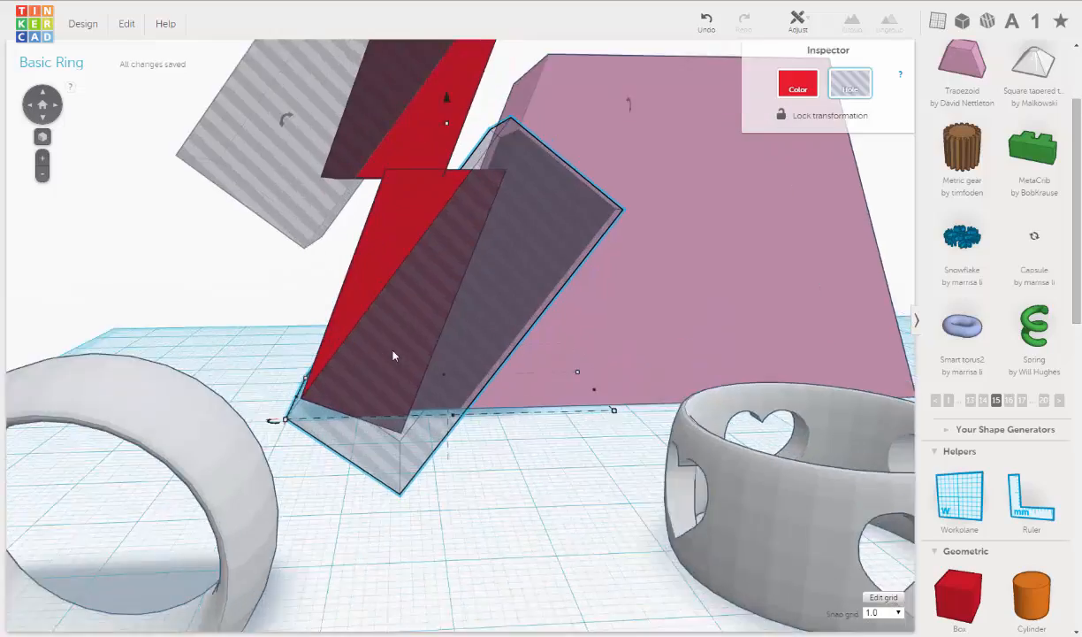
middle_click_drag(463, 323, 466, 321)
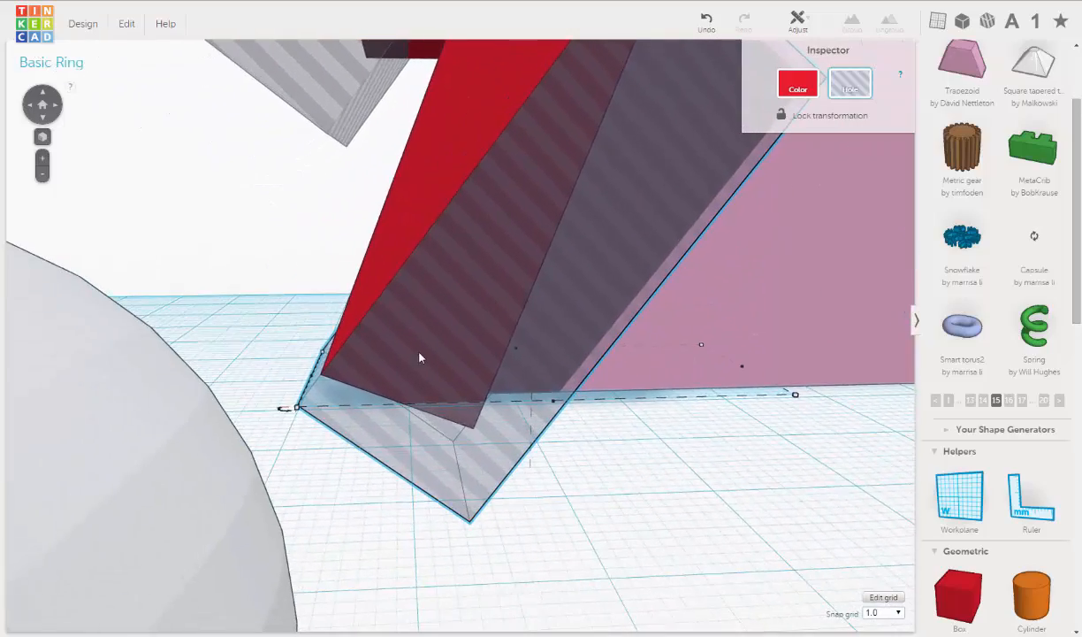
scroll(415, 361, "up", 3)
right_click_drag(408, 365, 453, 373)
scroll(358, 437, "up", 3)
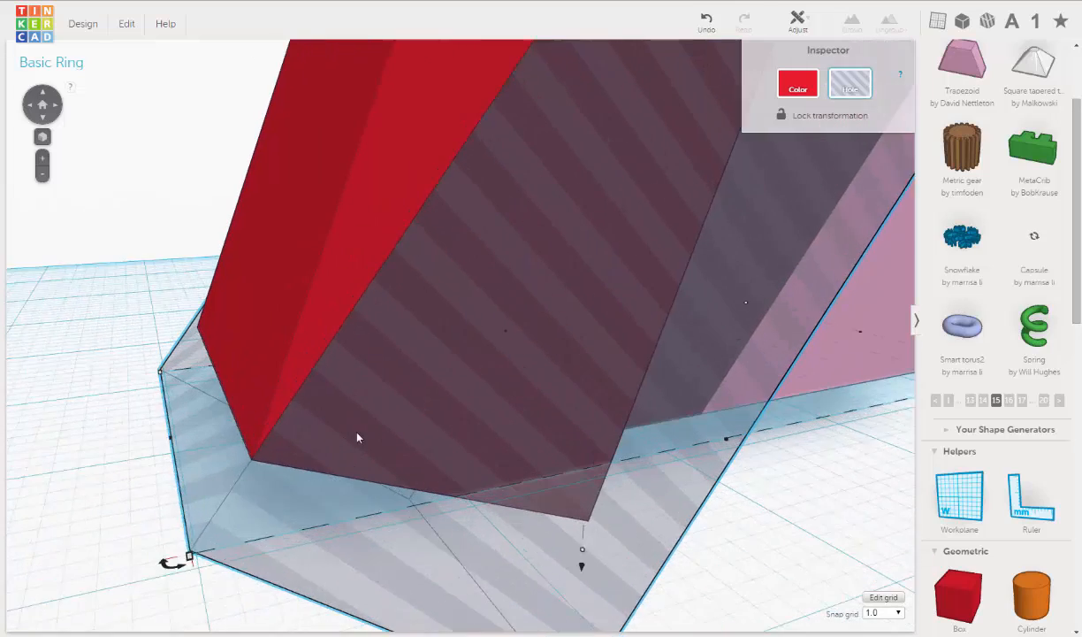
scroll(351, 433, "down", 5)
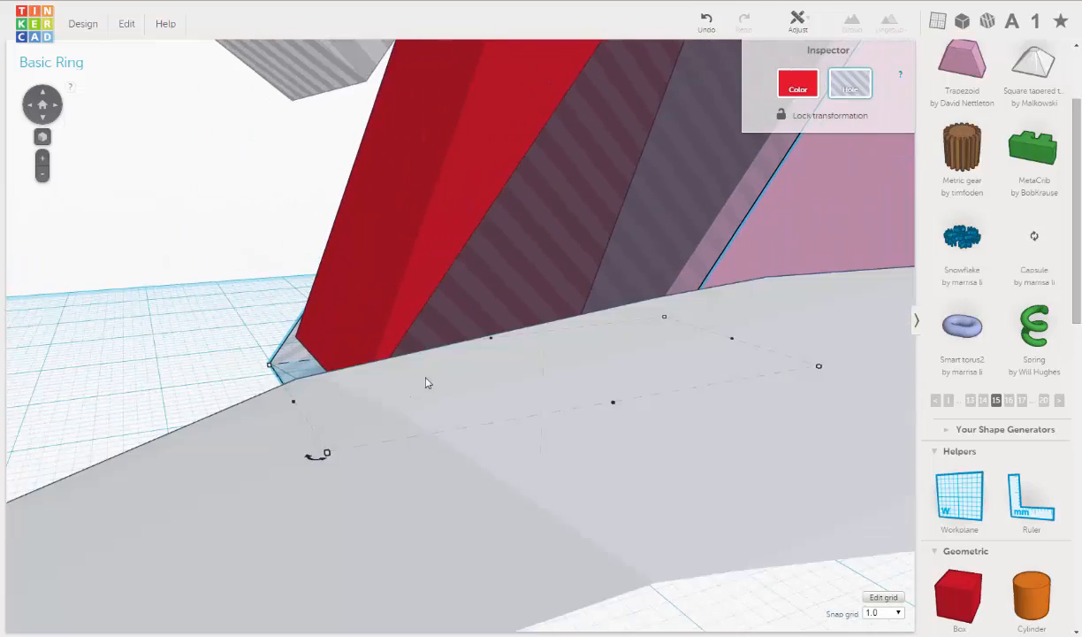
scroll(557, 285, "down", 5)
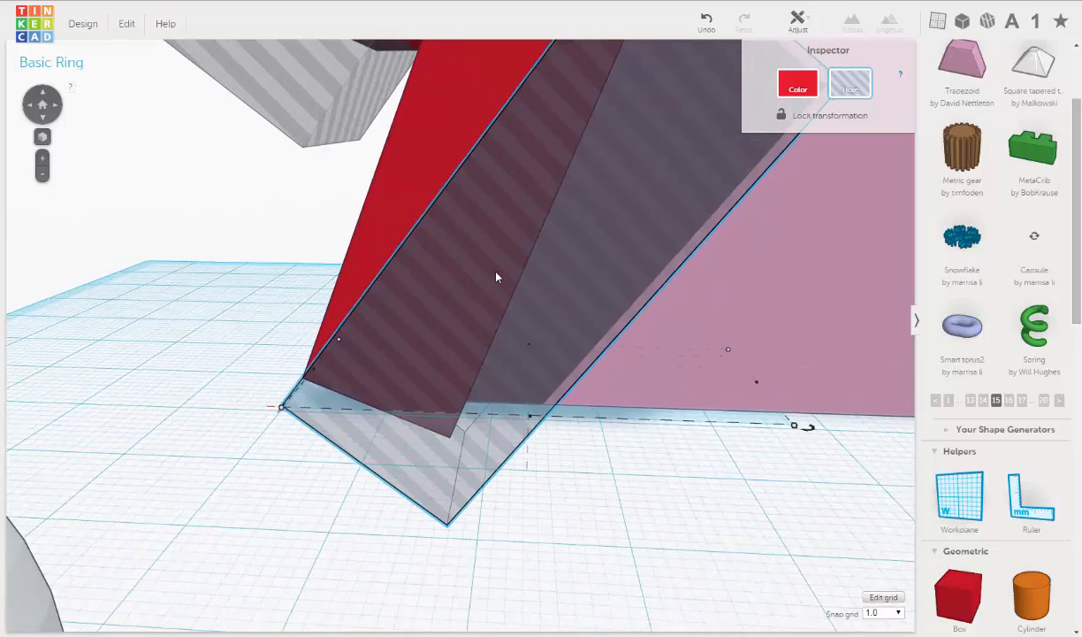
scroll(493, 290, "down", 2)
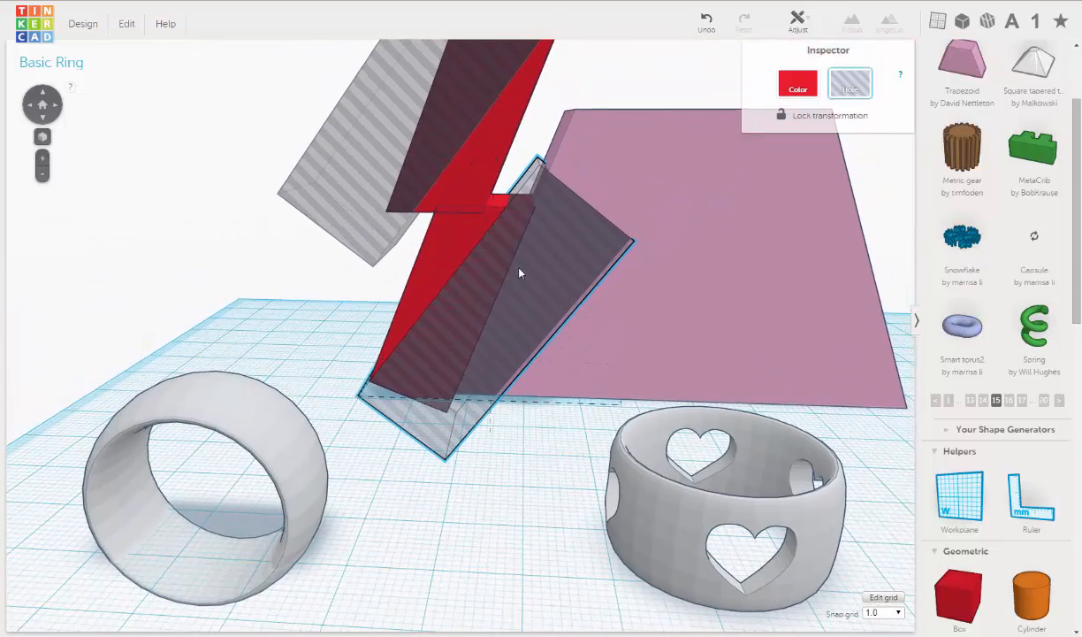
scroll(513, 265, "up", 3)
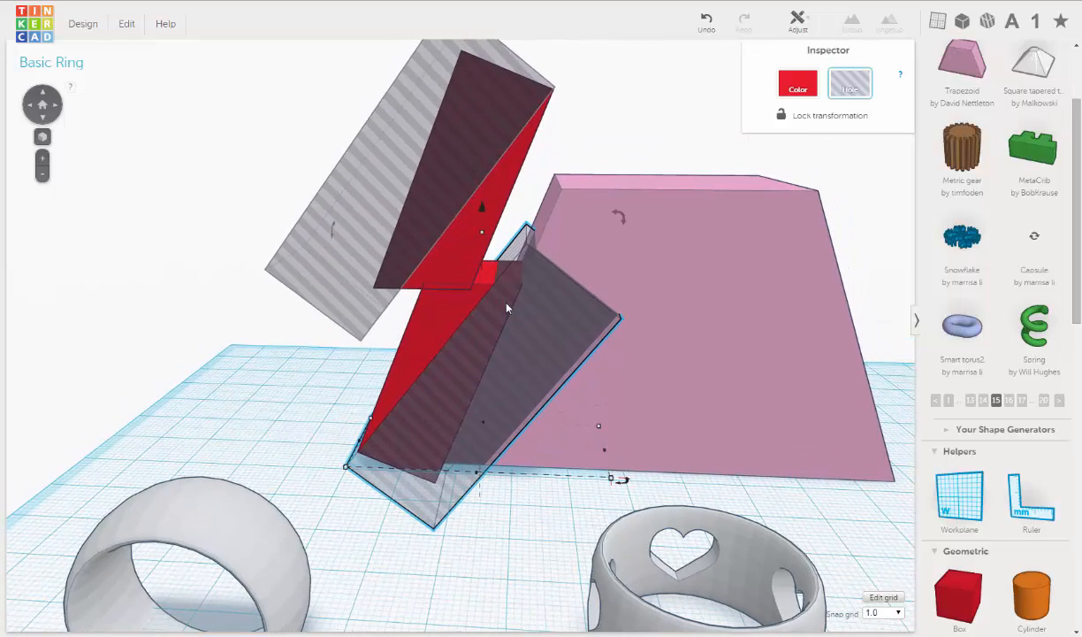
mouse_move(507, 309)
right_mouse_down()
mouse_move(500, 280)
mouse_move(506, 288)
right_mouse_up()
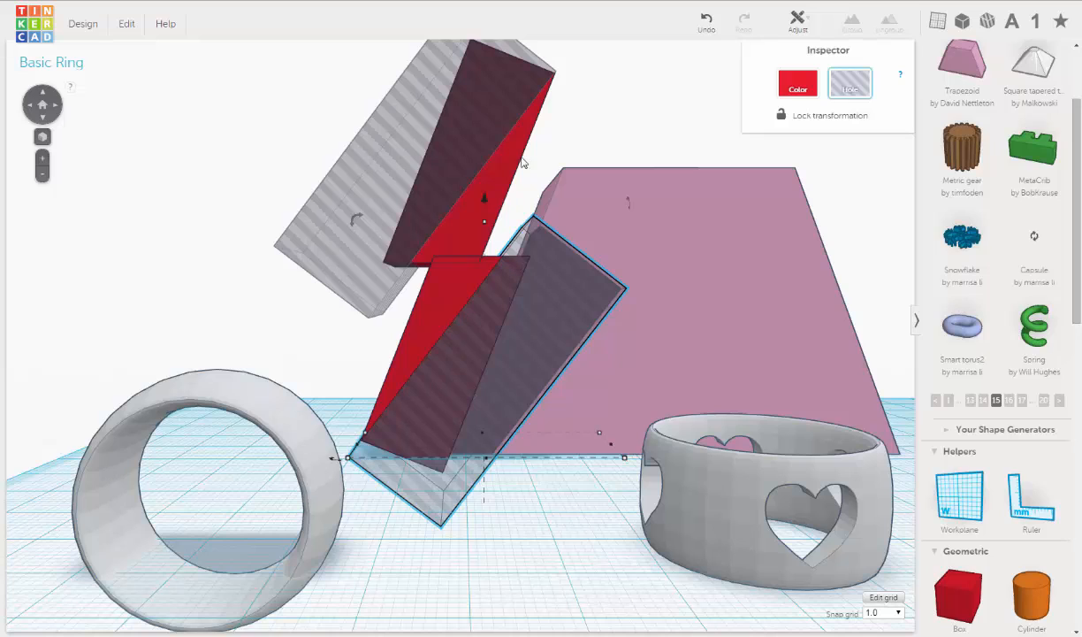
Step: Group each red box with its overlapping hole box, lower pair first, to cut both into pointed triangular pieces
left_click(429, 331, "shift")
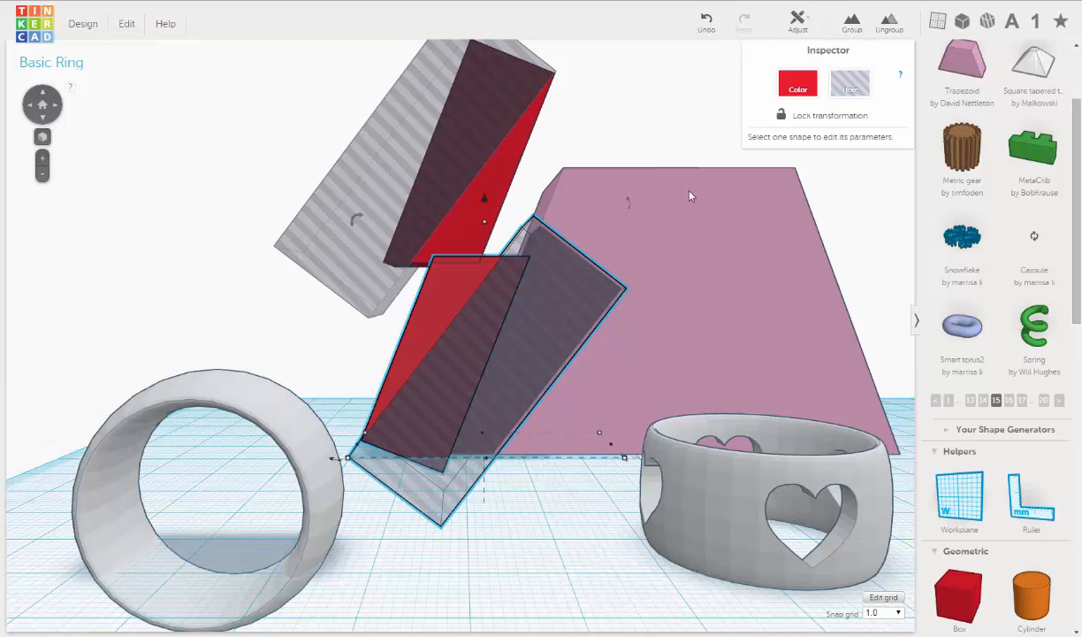
left_click(852, 22)
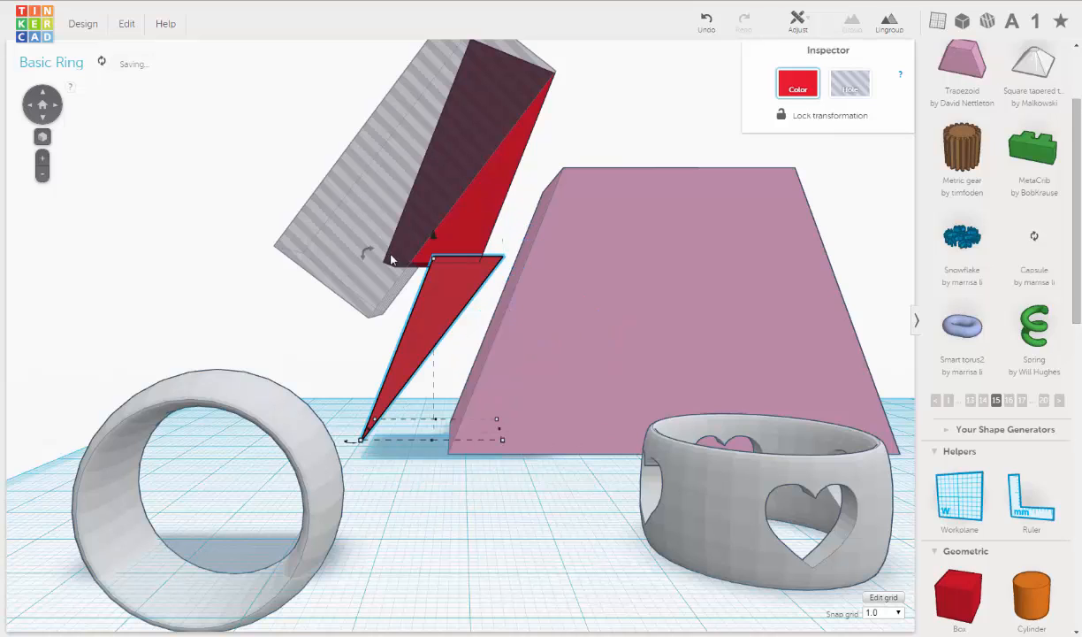
left_click(485, 200)
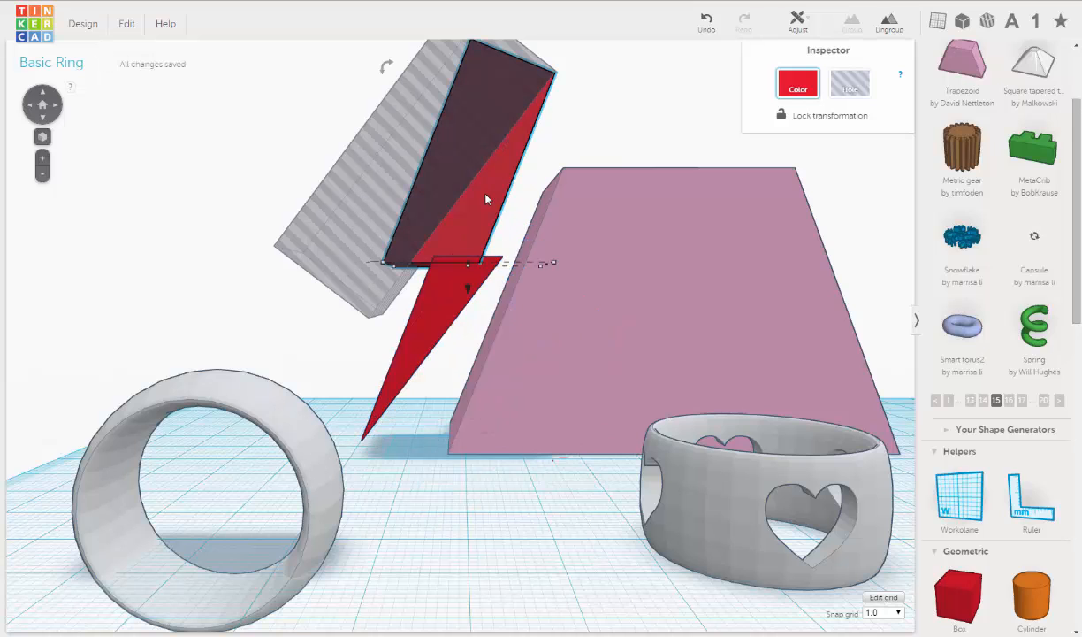
left_click(364, 162, "shift")
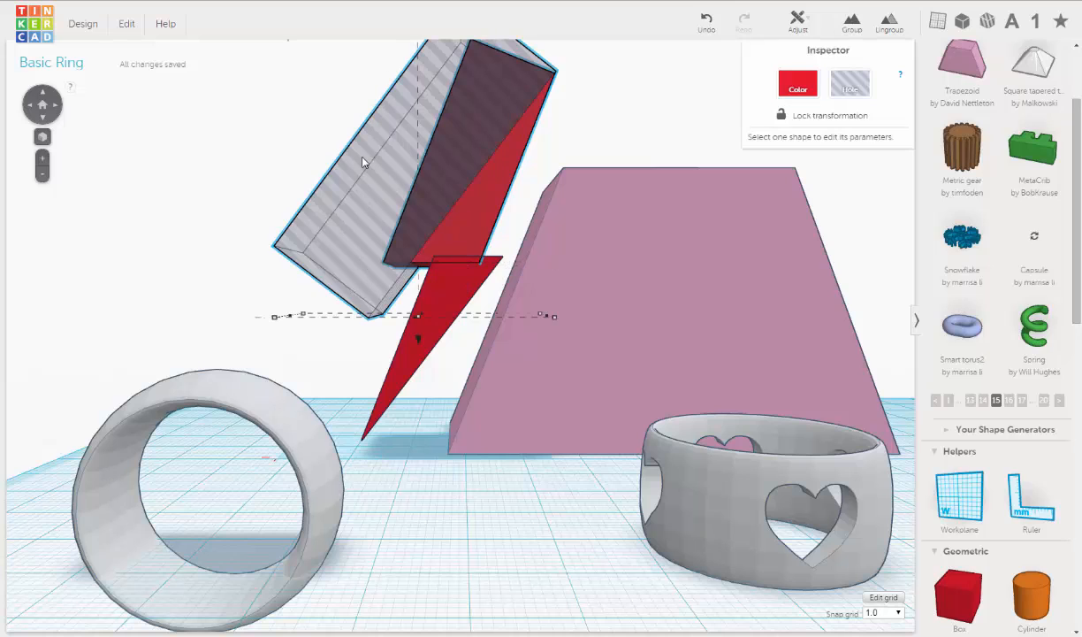
left_click(850, 31)
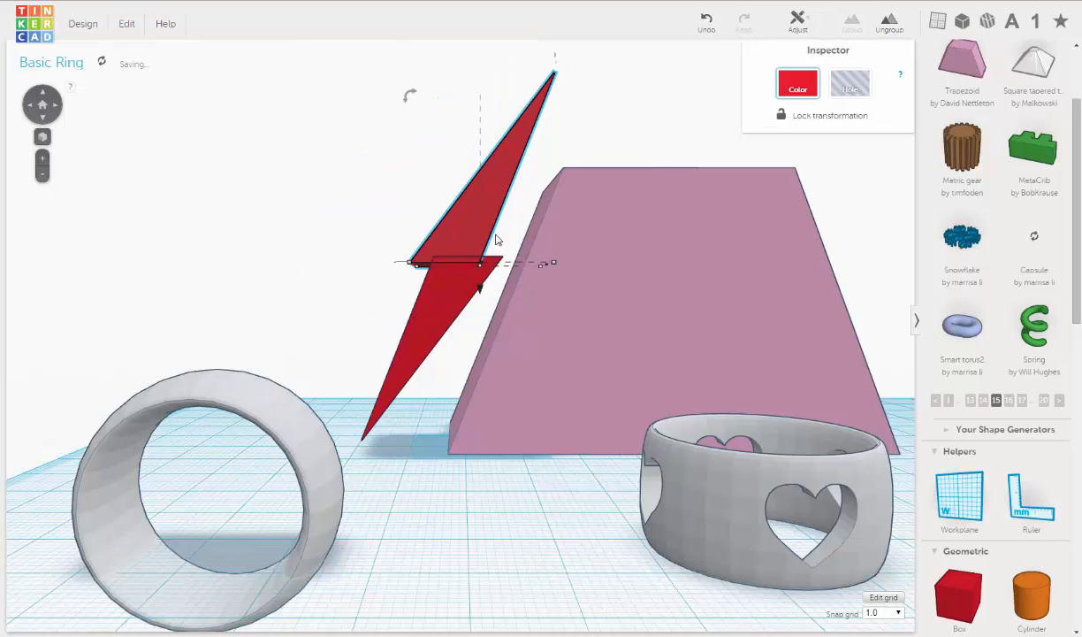
left_click(514, 226)
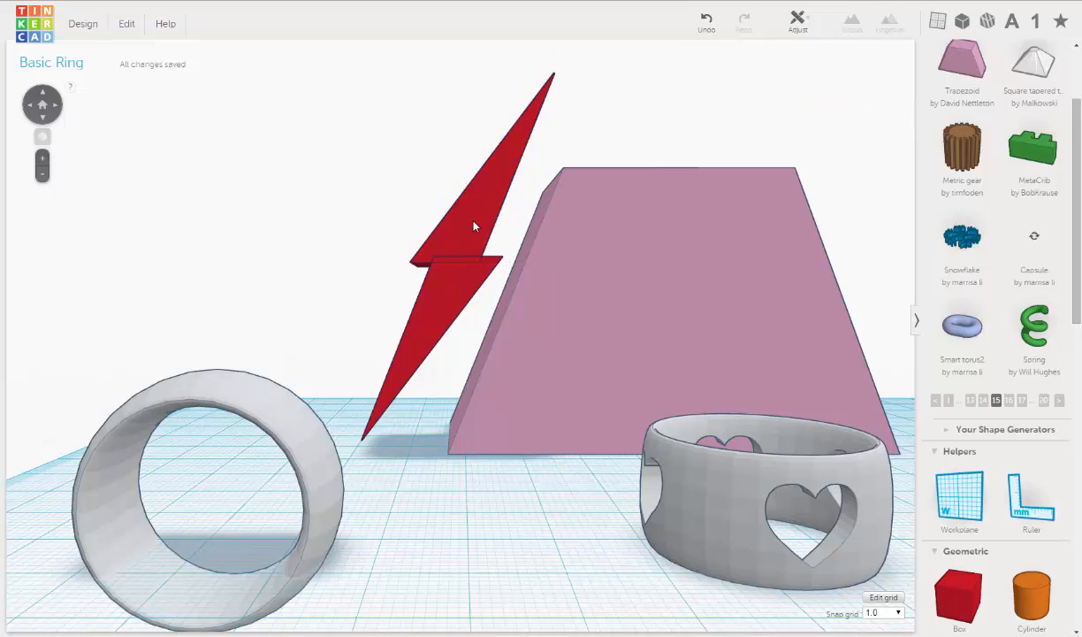
Step: Shift the upper red triangle slightly away from the trapezoid and lower it so its base overlaps the lower triangle's top
left_click(471, 221)
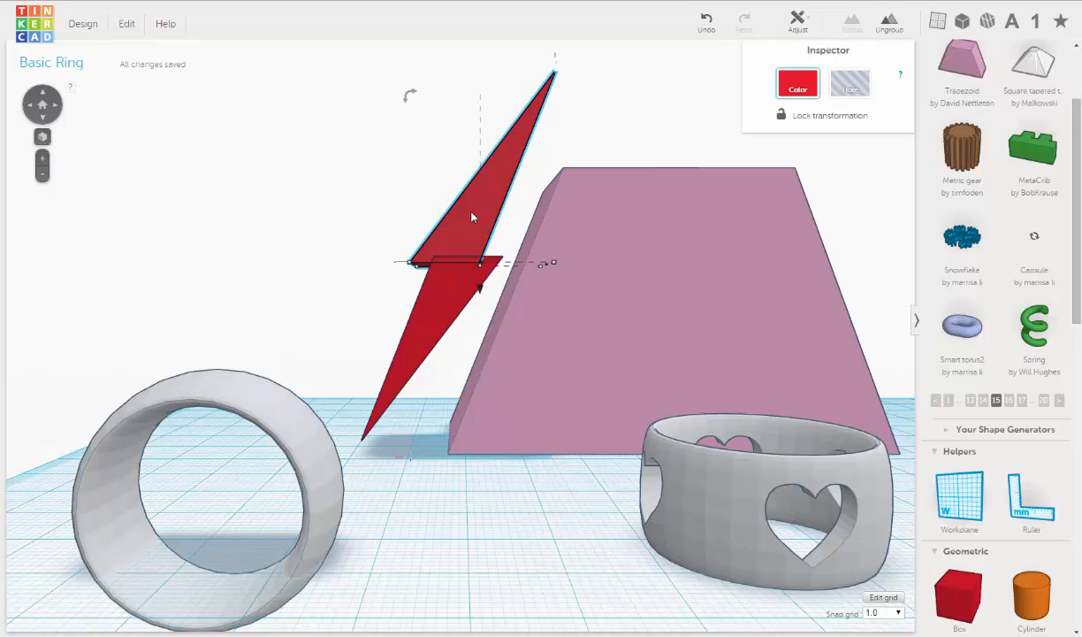
key("Left")
key("Left")
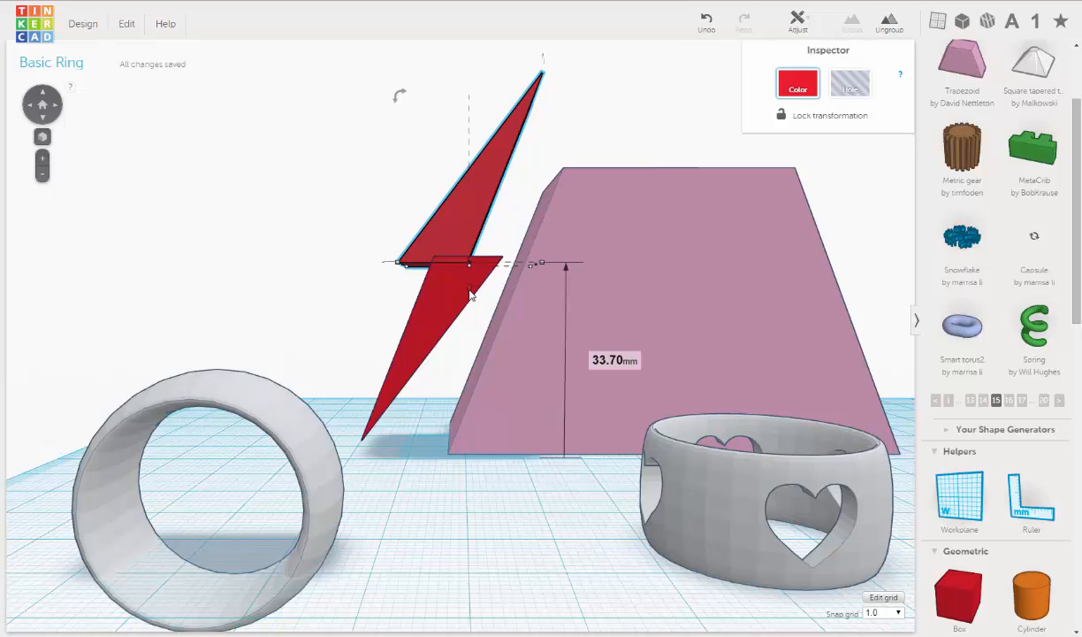
left_click(469, 294)
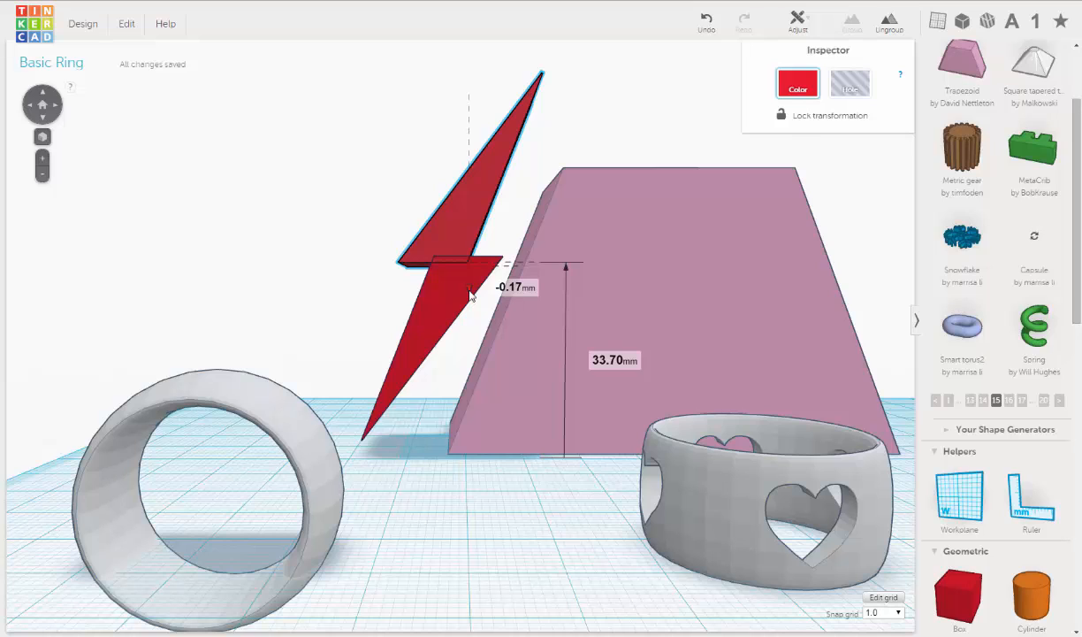
left_click_drag(470, 294, 466, 307)
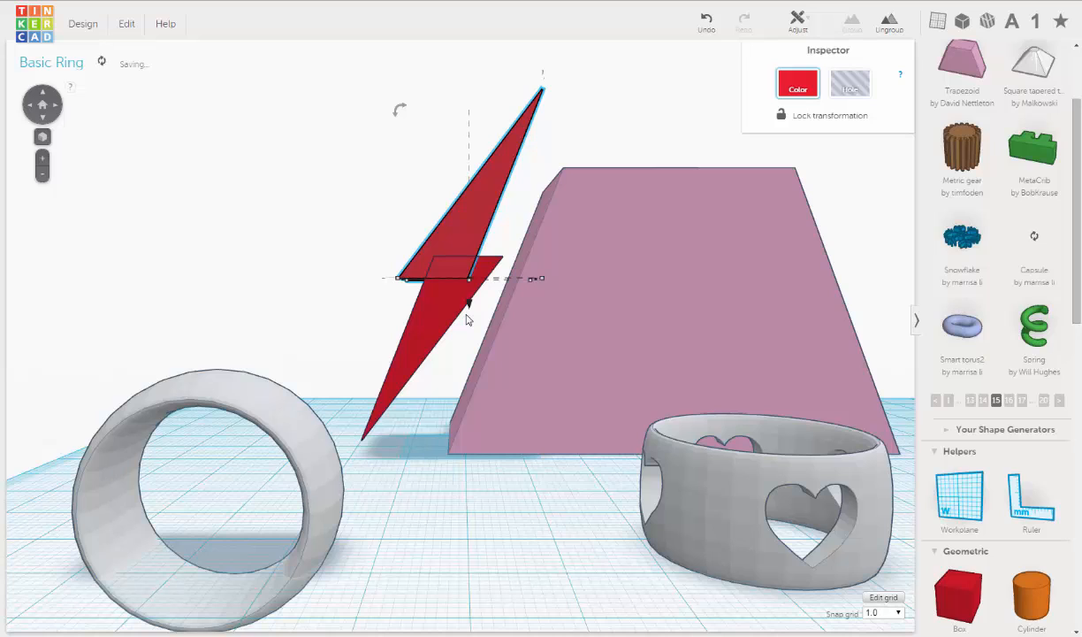
Step: Nudge the upper red triangle one more grid step away from the trapezoid and check the bolt outline
key("Left")
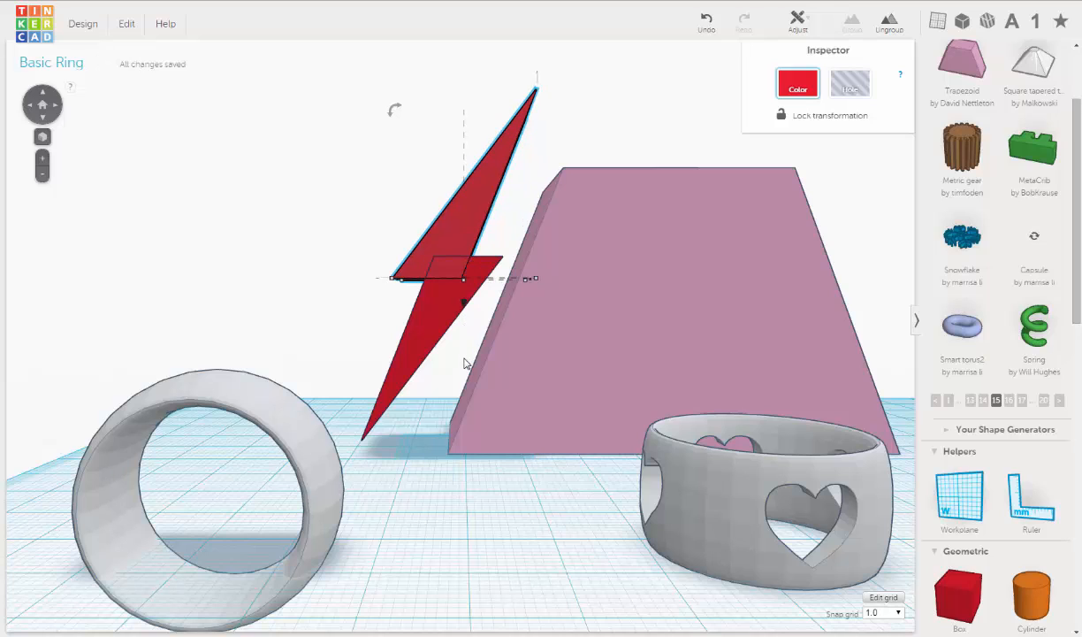
left_click(458, 344)
scroll(454, 347, "down", 3)
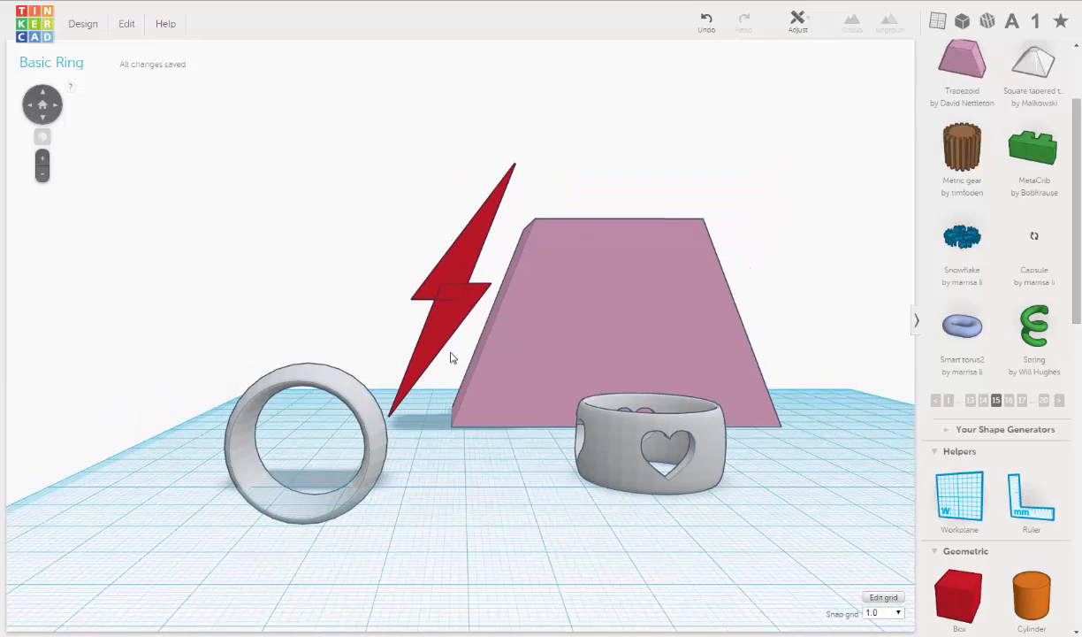
mouse_move(451, 352)
right_mouse_down()
mouse_move(470, 350)
mouse_move(443, 353)
right_mouse_up()
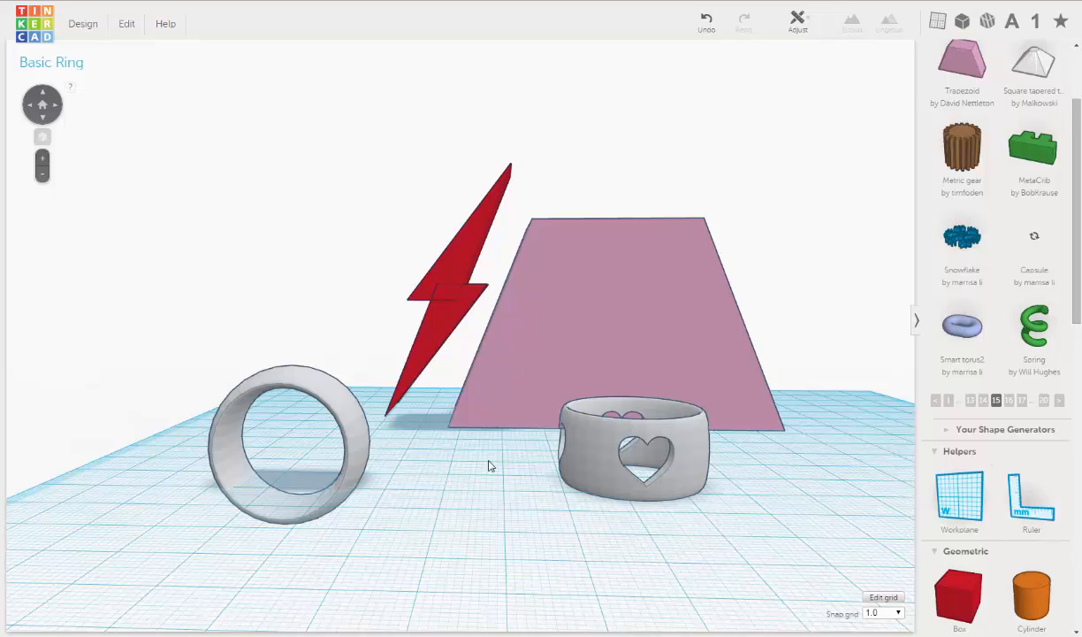
right_click_drag(461, 470, 453, 441)
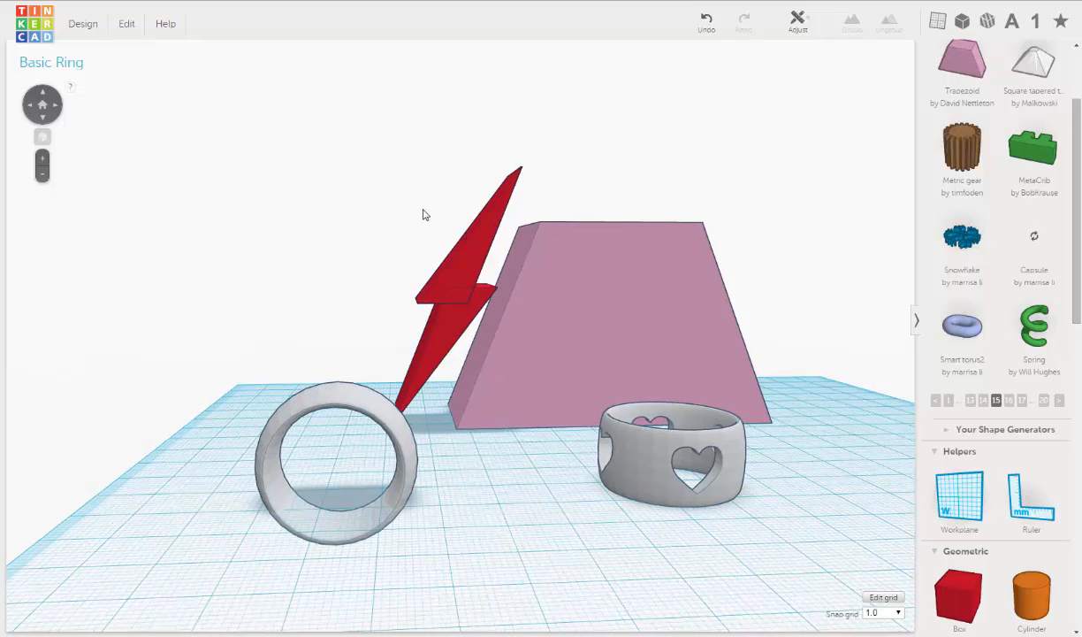
Step: Recolor both red triangles together to light grey
left_click_drag(423, 209, 453, 345)
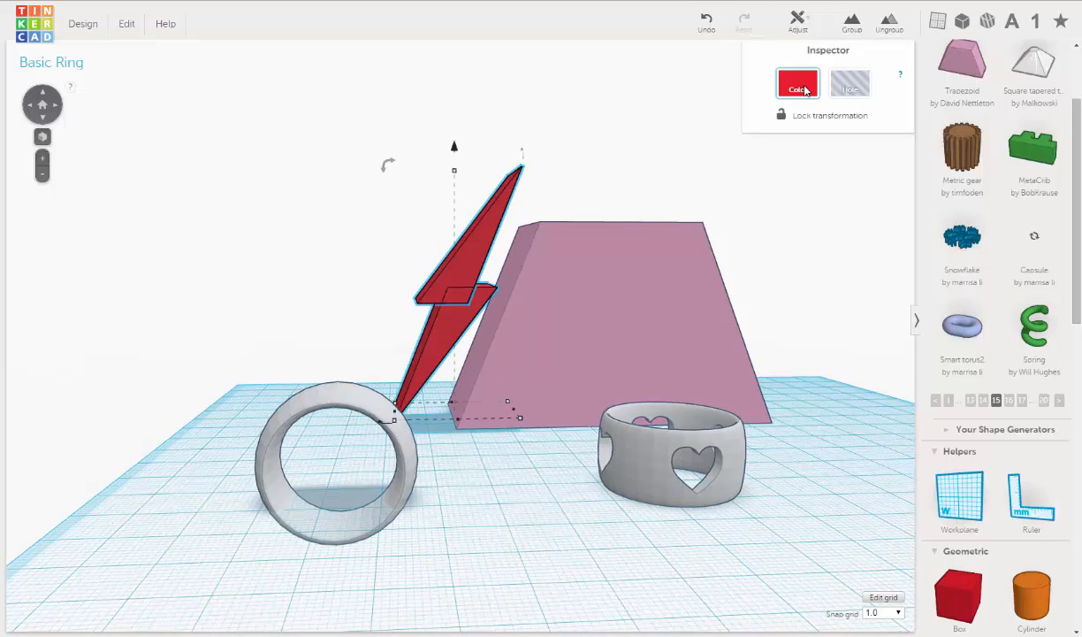
left_click(796, 85)
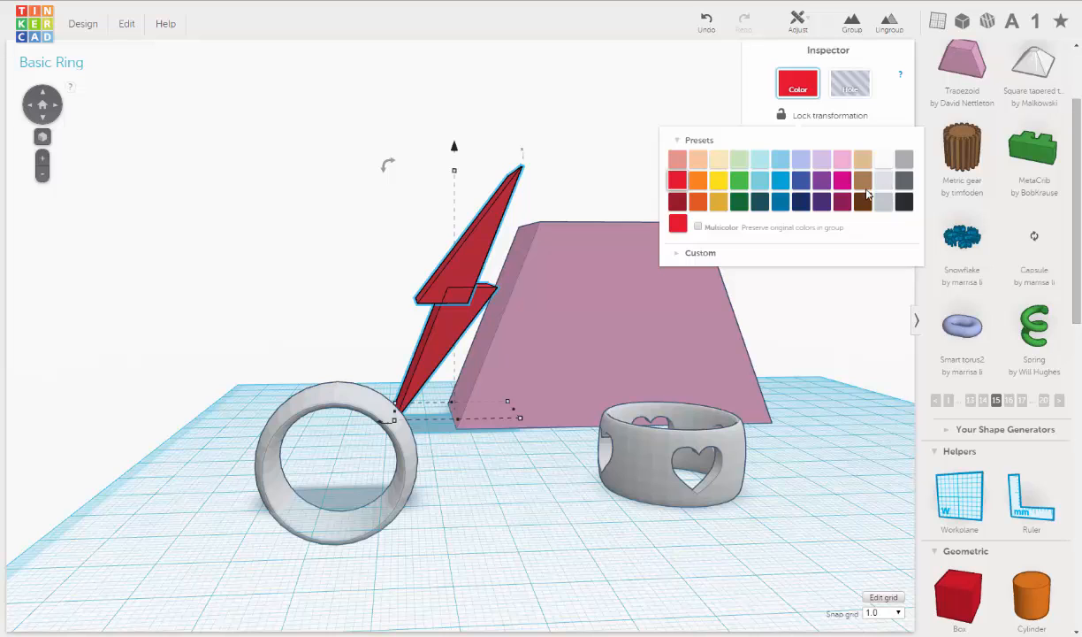
left_click(884, 159)
right_click_drag(371, 329, 360, 315)
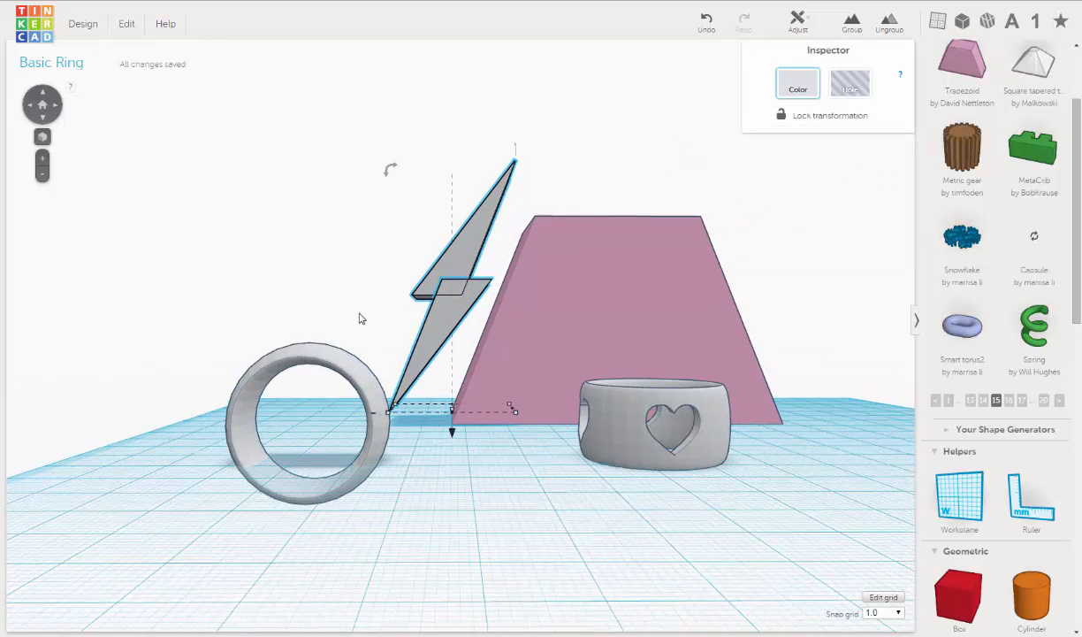
scroll(360, 314, "up", 3)
left_click(348, 296)
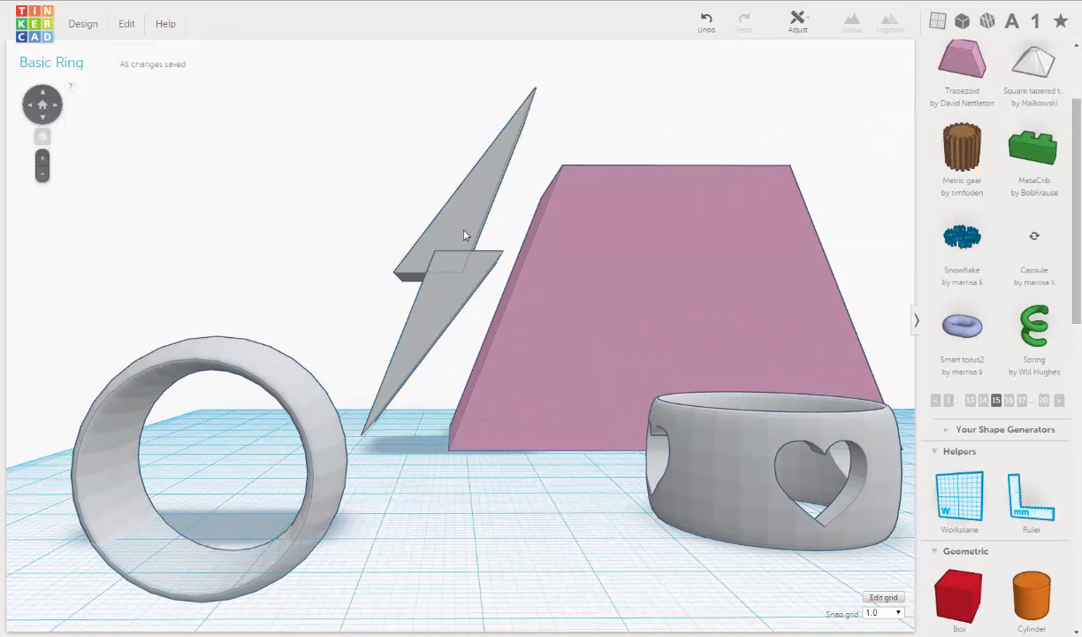
Step: Shift the upper grey triangle two grid steps further away from the trapezoid
left_click(465, 227)
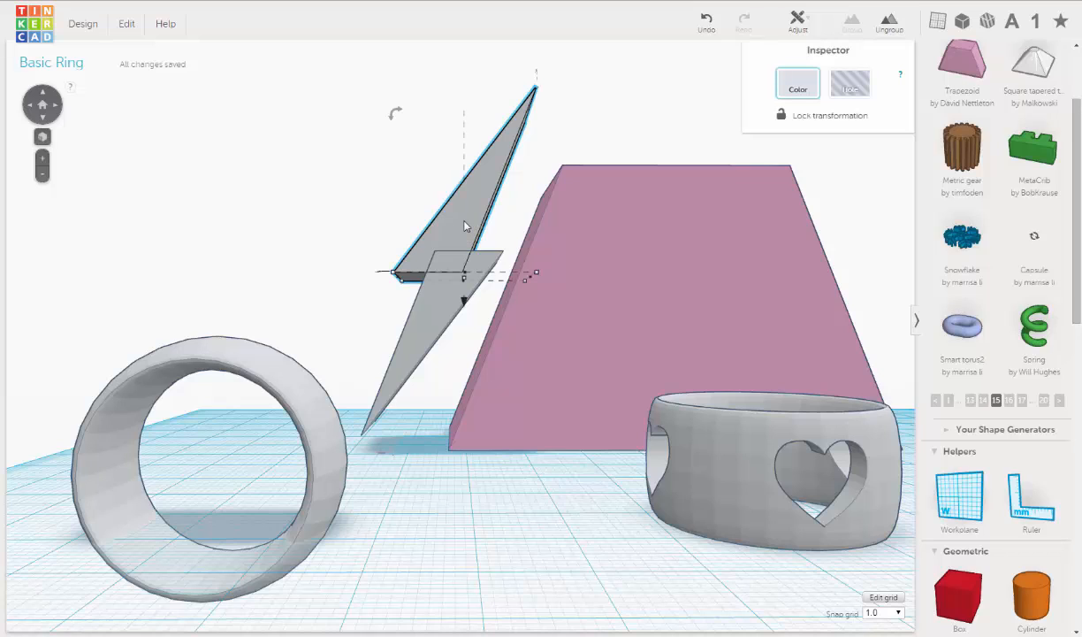
key("Left")
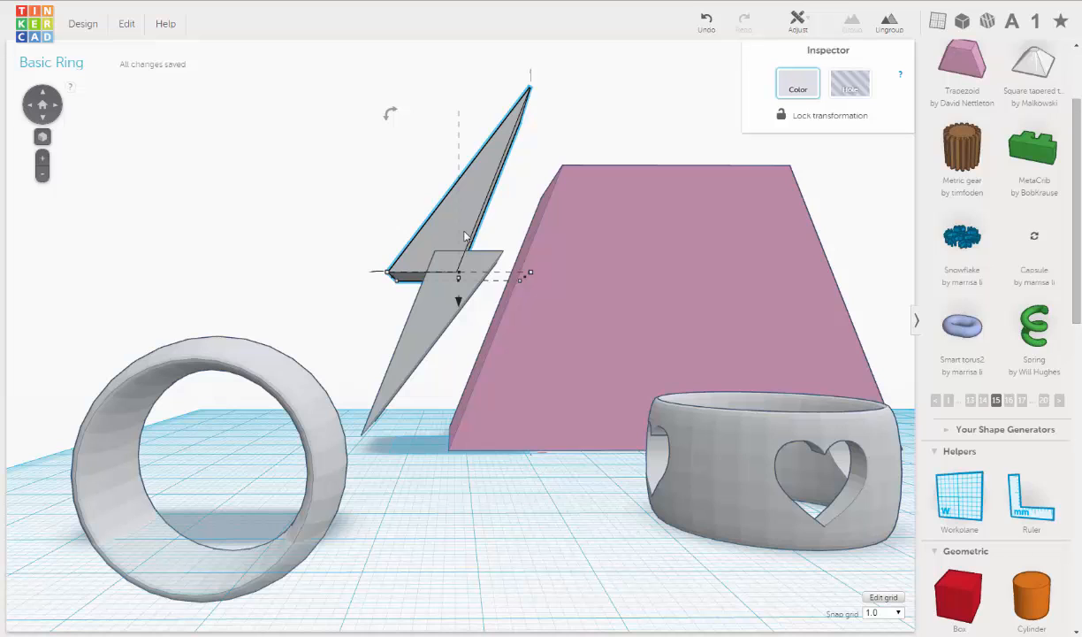
key("Left")
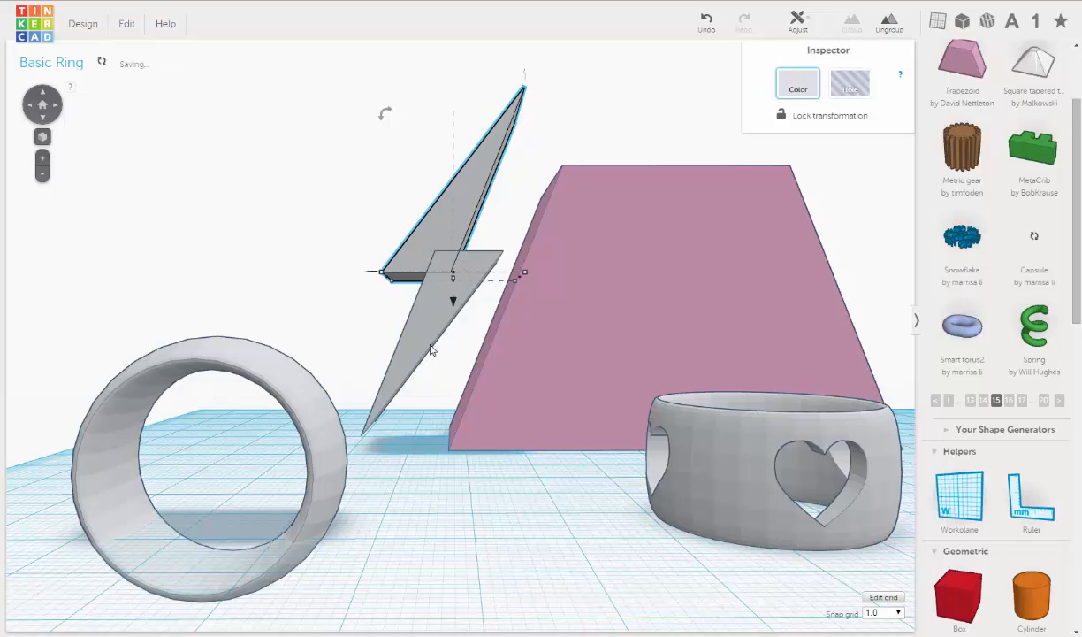
right_click_drag(430, 349, 429, 358)
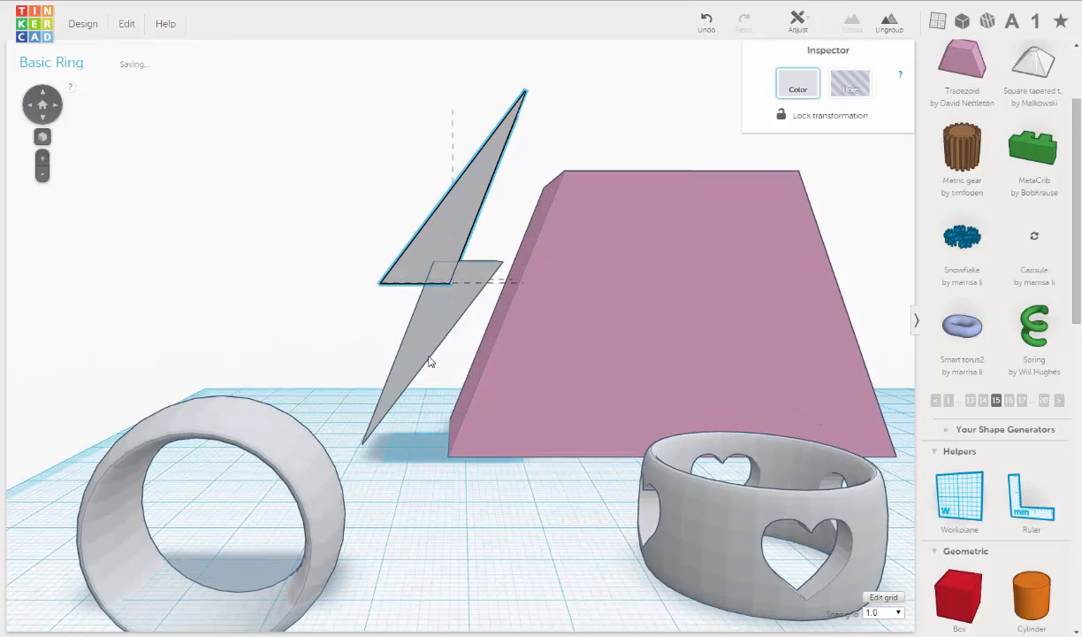
left_click(380, 314)
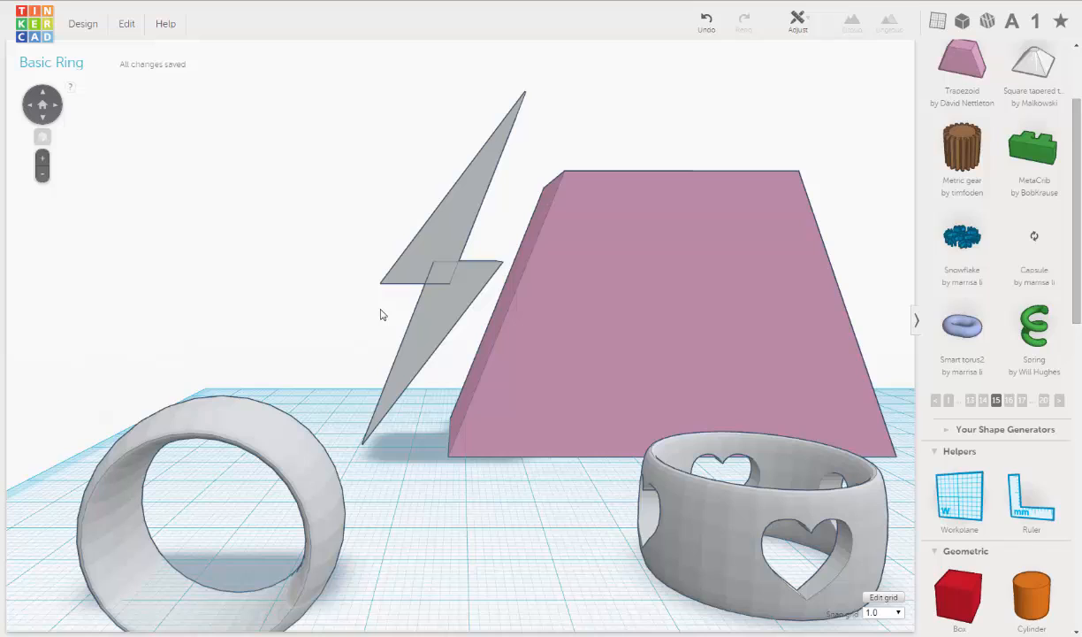
Step: Lower the upper grey triangle slightly so its base overlaps more of the lower triangle
left_click(448, 244)
mouse_move(451, 305)
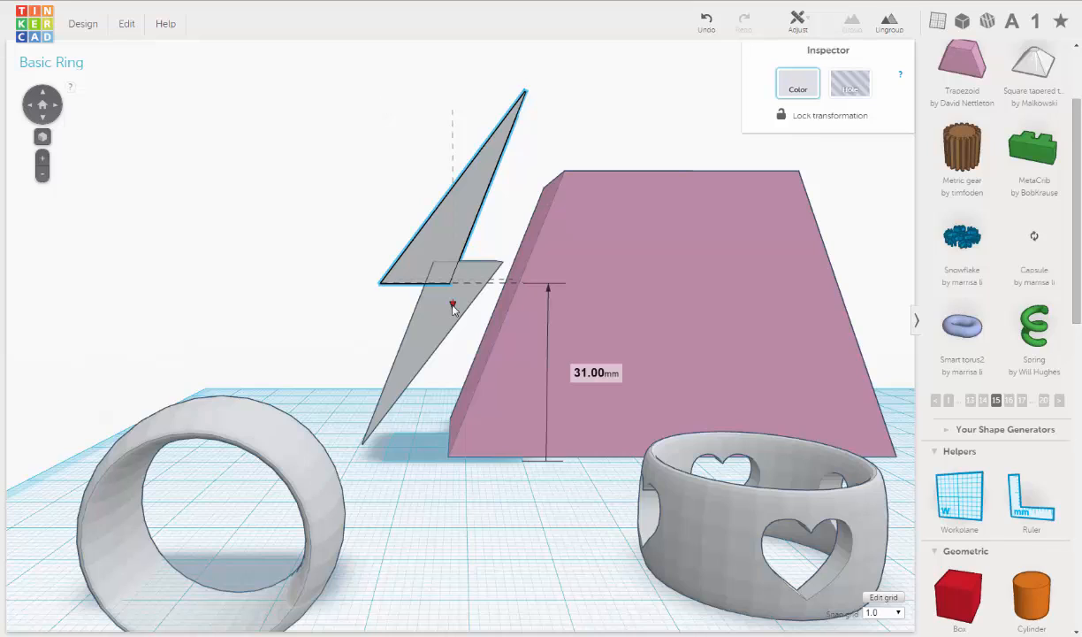
left_click_drag(452, 306, 453, 315)
left_click(389, 329)
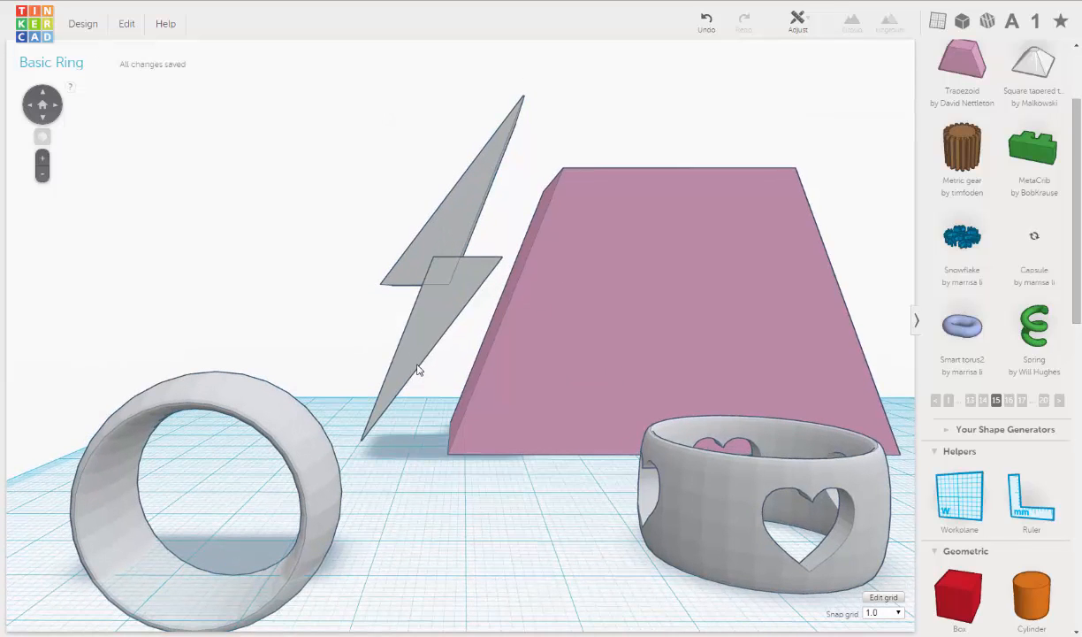
right_click_drag(399, 349, 421, 371)
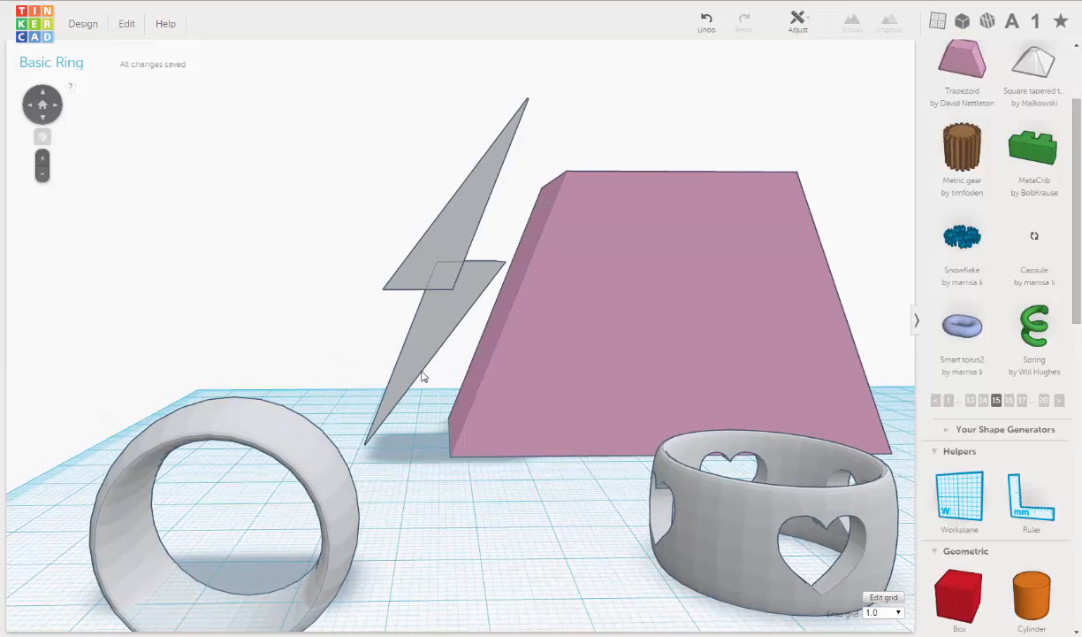
scroll(372, 320, "down", 3)
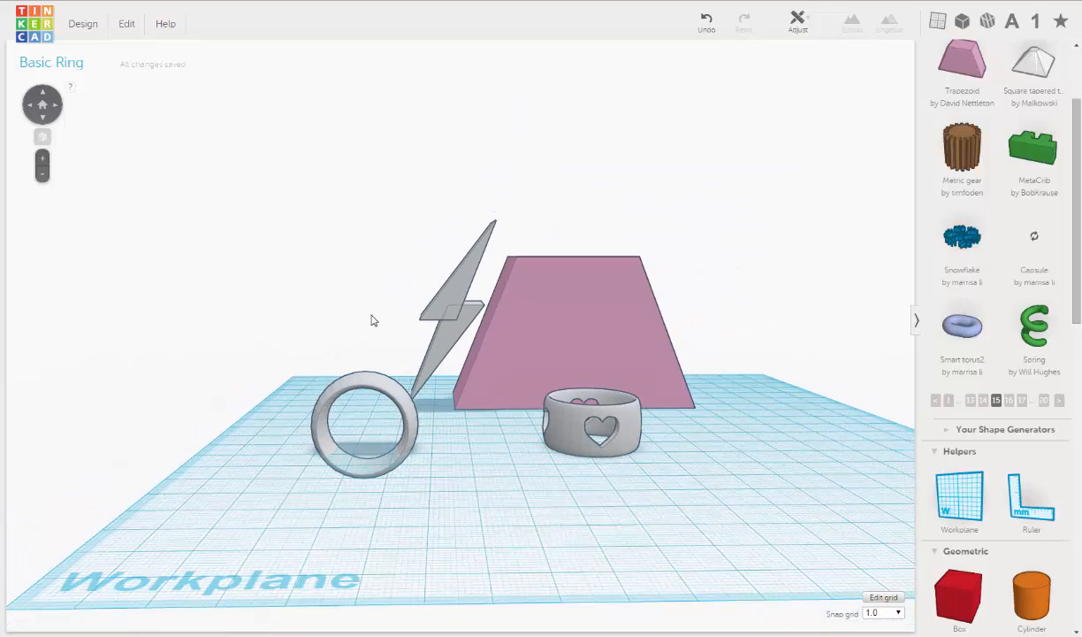
scroll(372, 320, "up", 2)
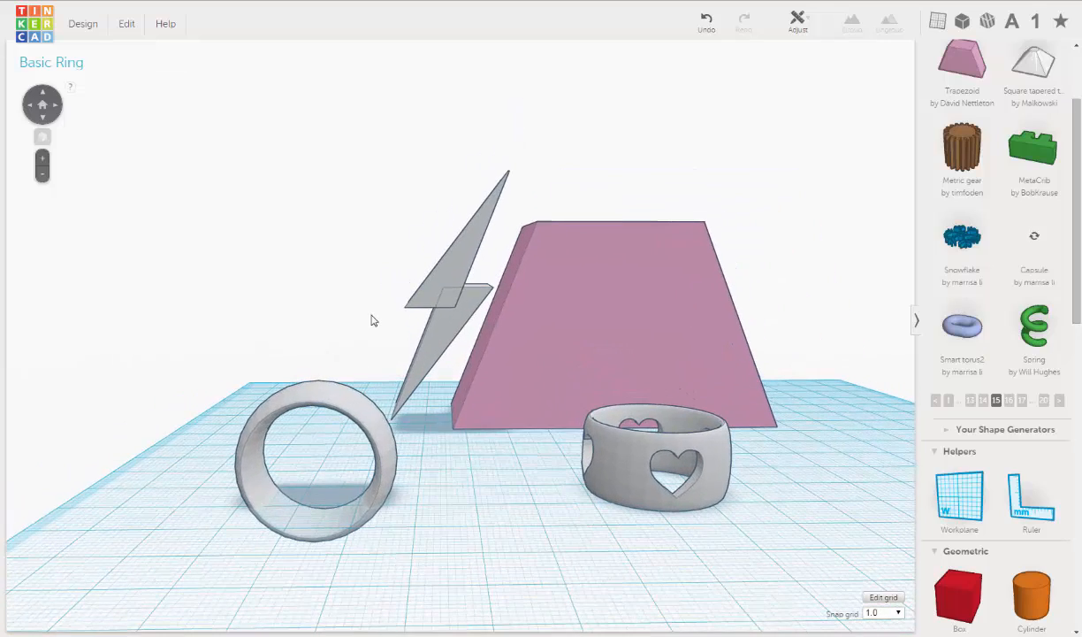
Step: Try grouping the two grey triangles into a single lightning bolt and inspect its outline
left_click(431, 321)
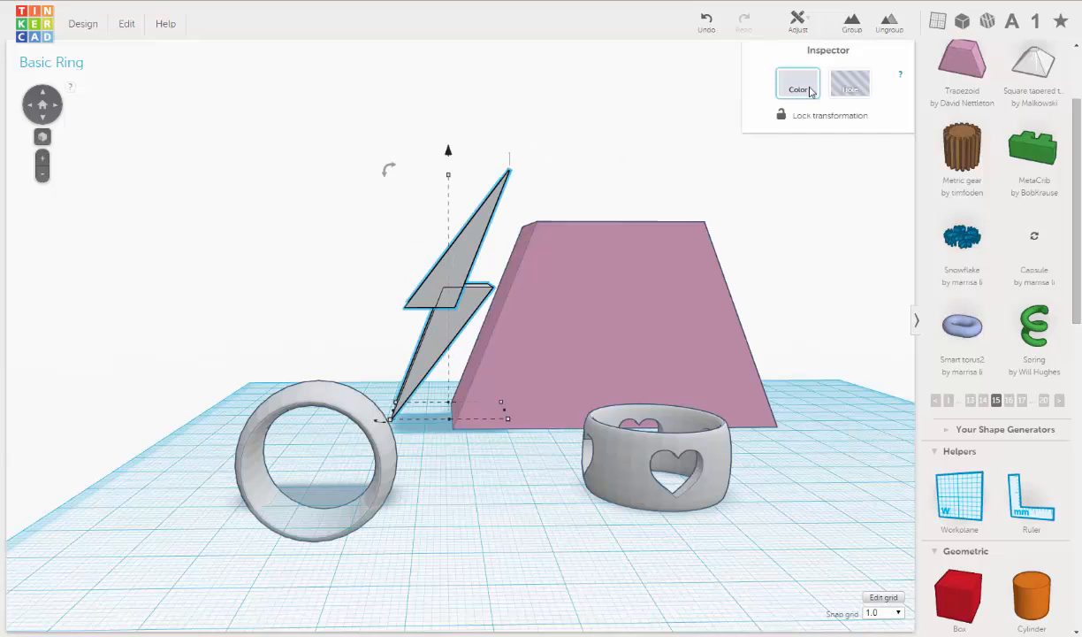
left_click(852, 22)
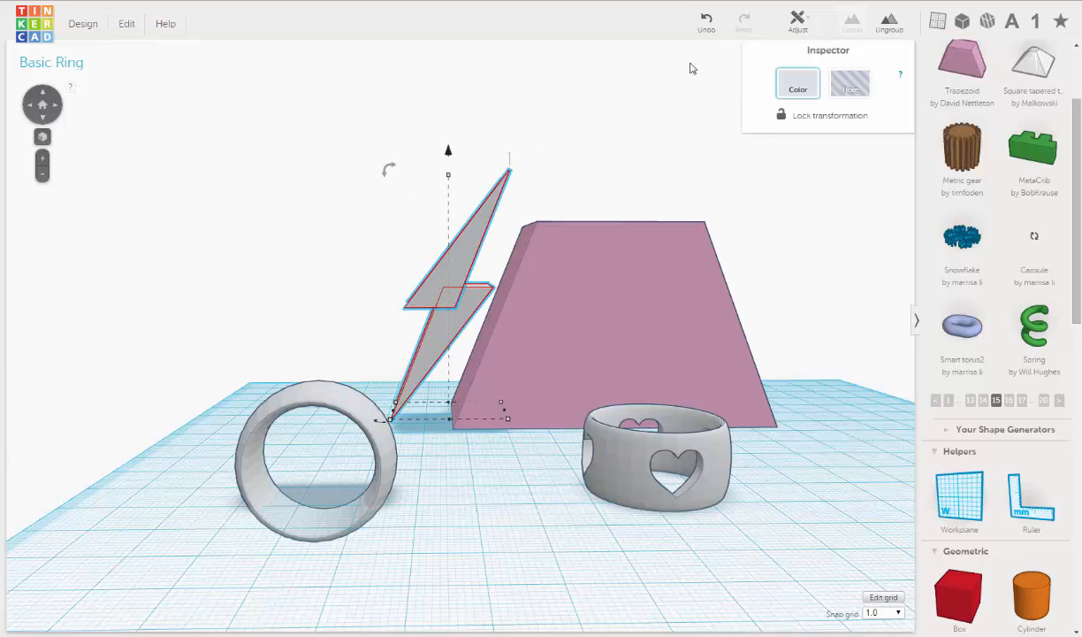
left_click(321, 227)
right_click_drag(320, 241, 317, 233)
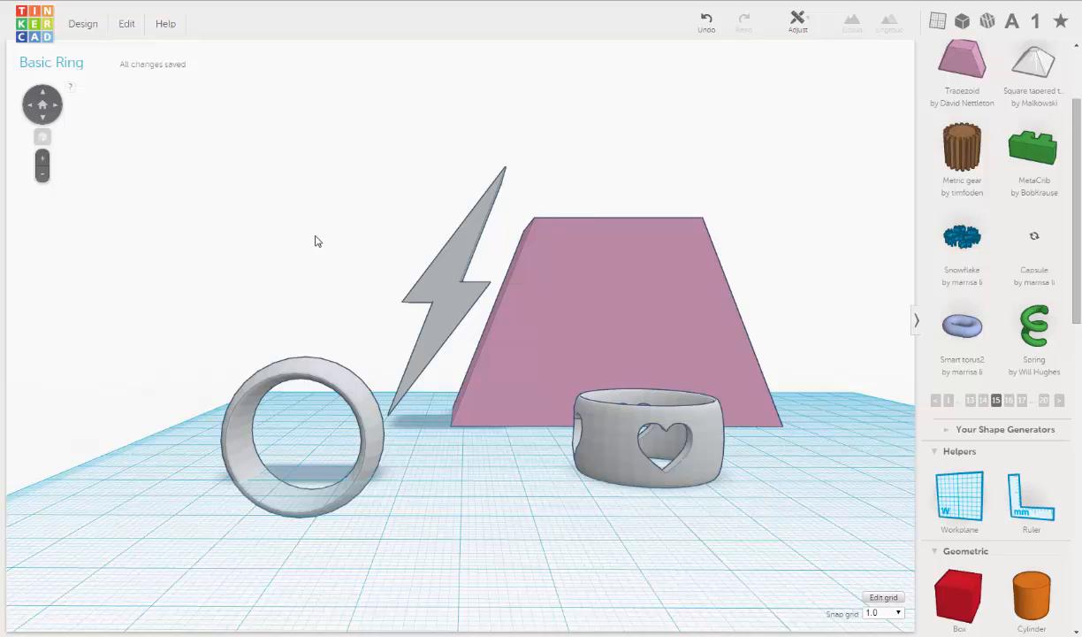
right_click_drag(345, 248, 357, 259)
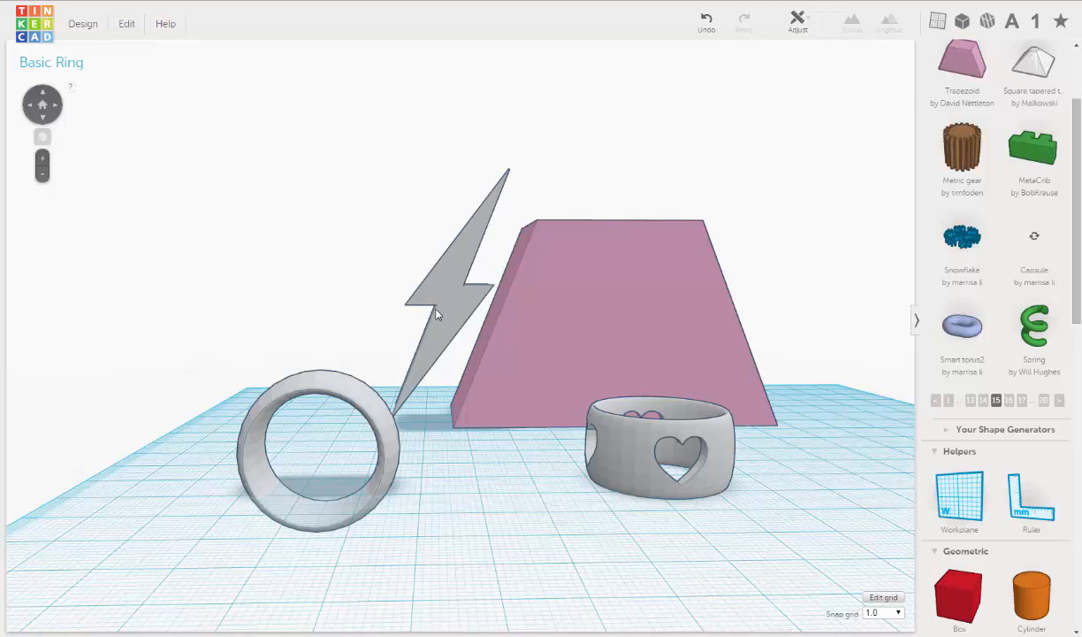
Step: Undo the grouping and move the upper triangle two more grid steps away from the trapezoid
left_click(708, 29)
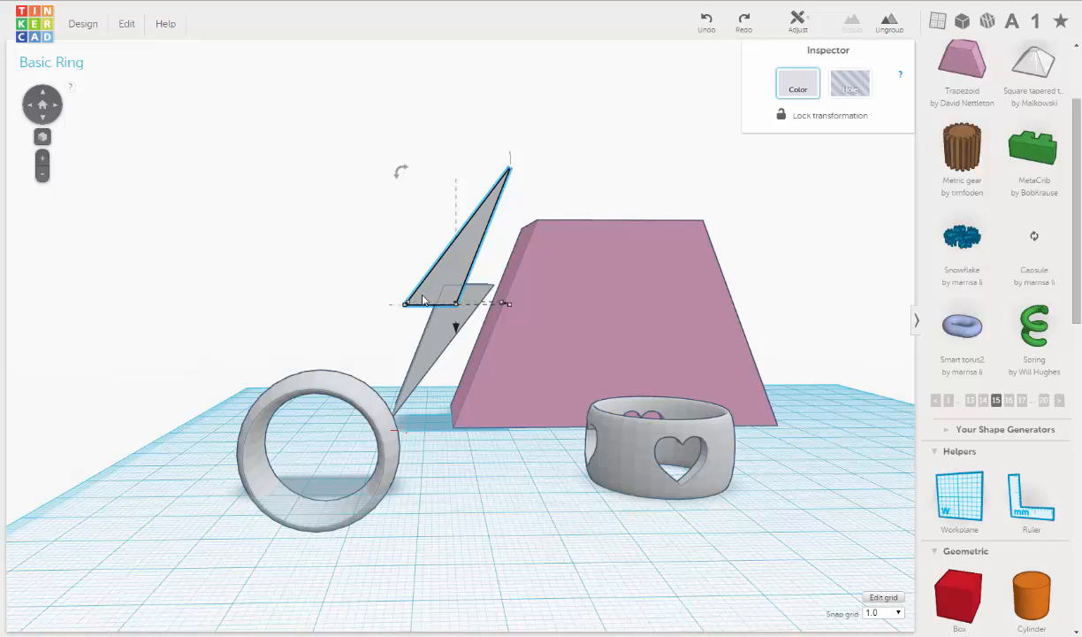
key("Left")
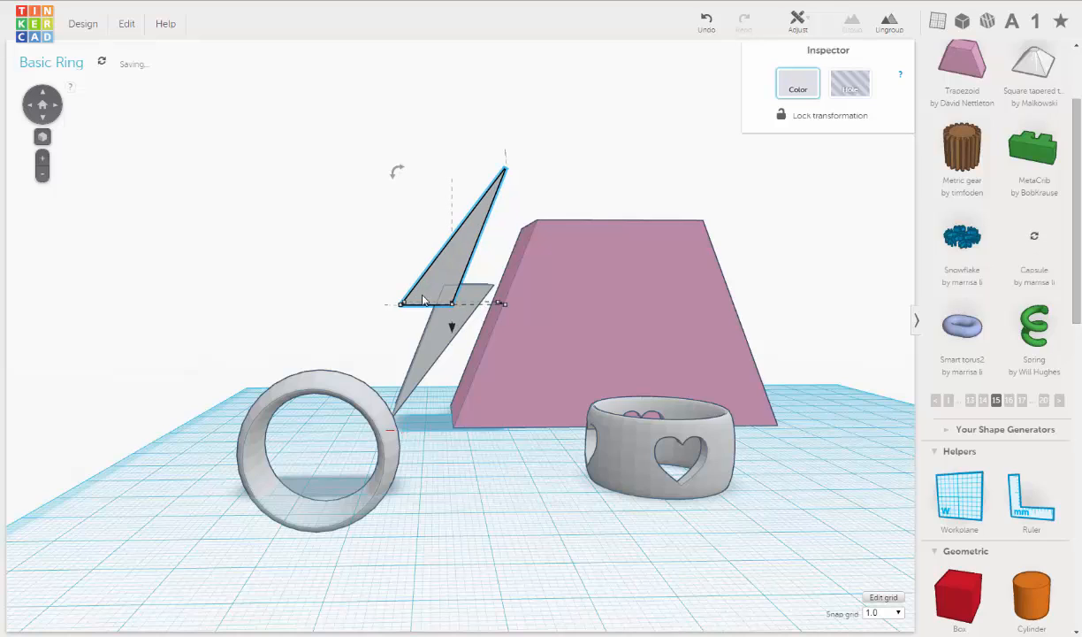
key("Left")
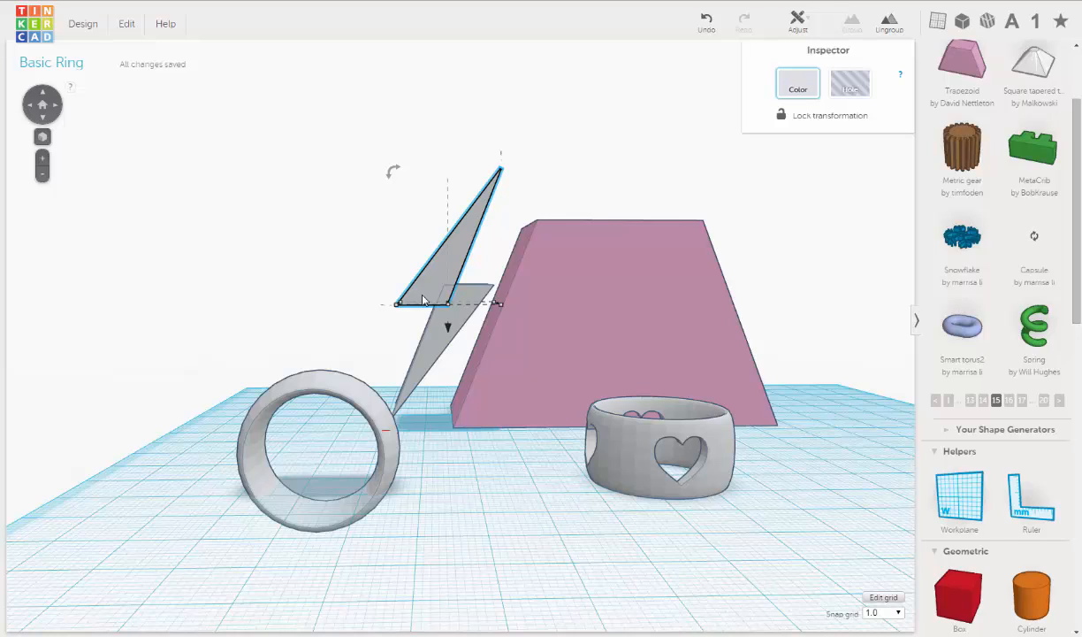
left_click(392, 295)
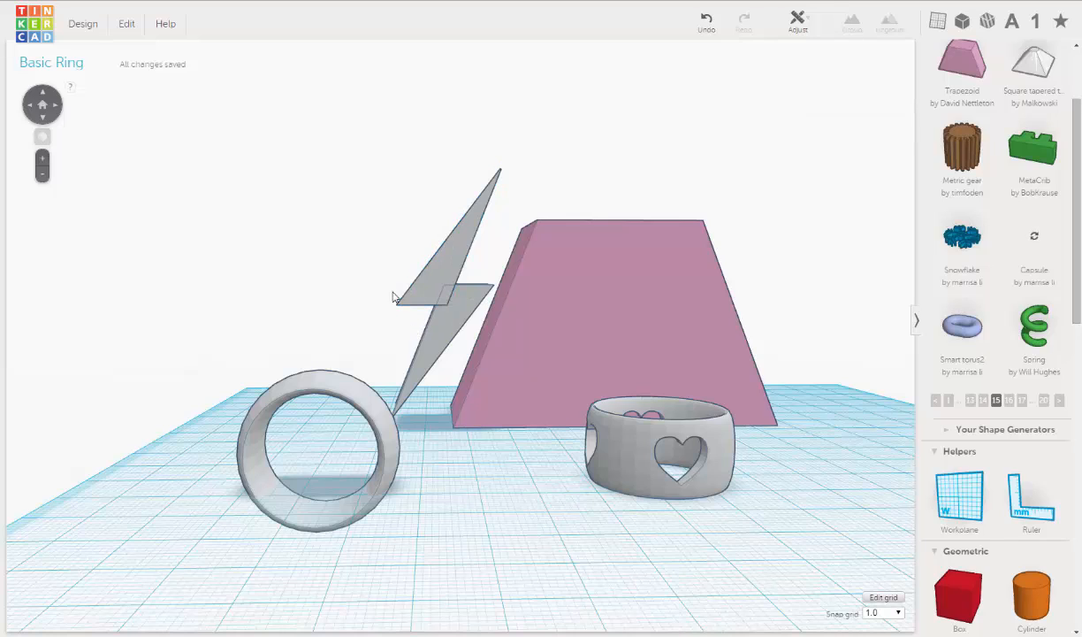
Step: Group the repositioned upper and lower triangles into one lightning bolt shape
left_click_drag(418, 206, 435, 329)
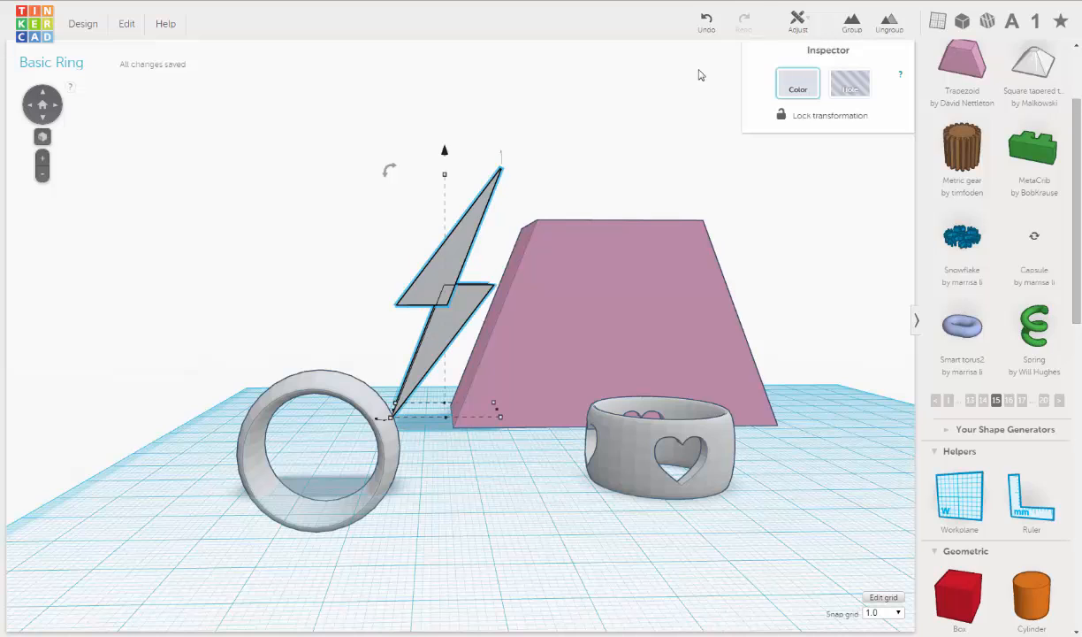
left_click(852, 21)
scroll(310, 219, "down", 3)
right_click_drag(320, 233, 385, 314)
left_click(321, 248)
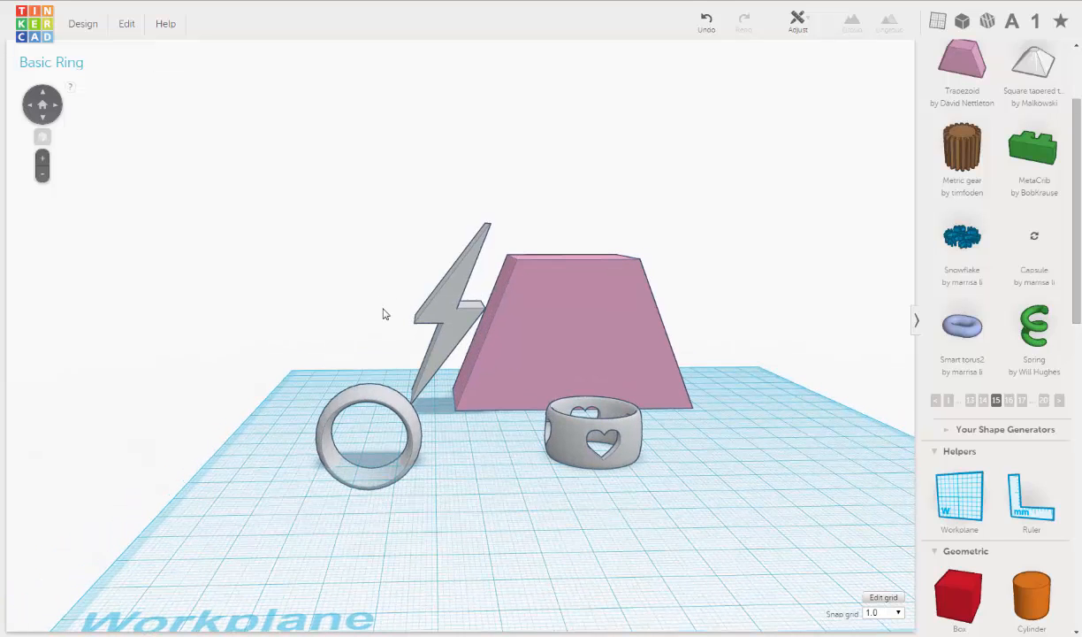